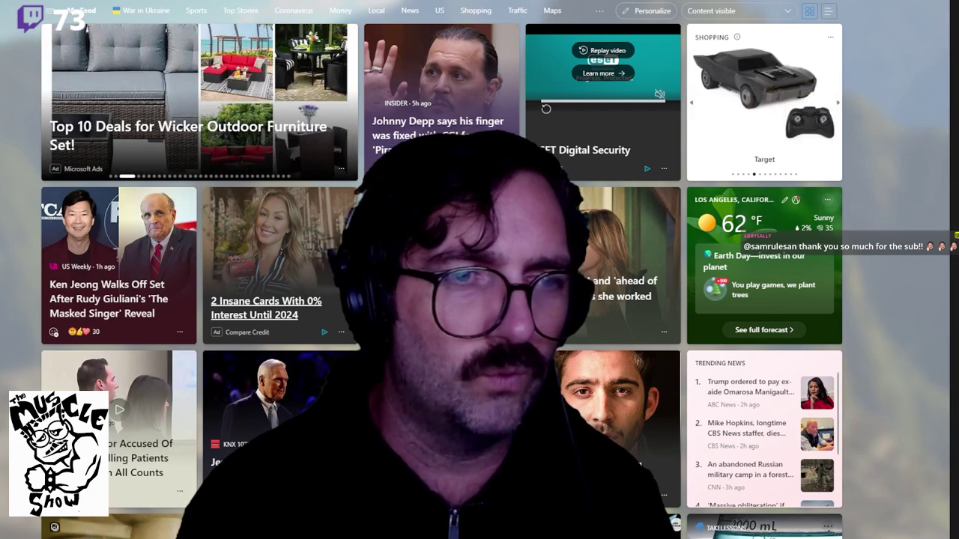
Step: Page through the top-story carousel to 'Elon Musk Hints at Twitter Tender Offer With Cryptic Tweet'
click(118, 176)
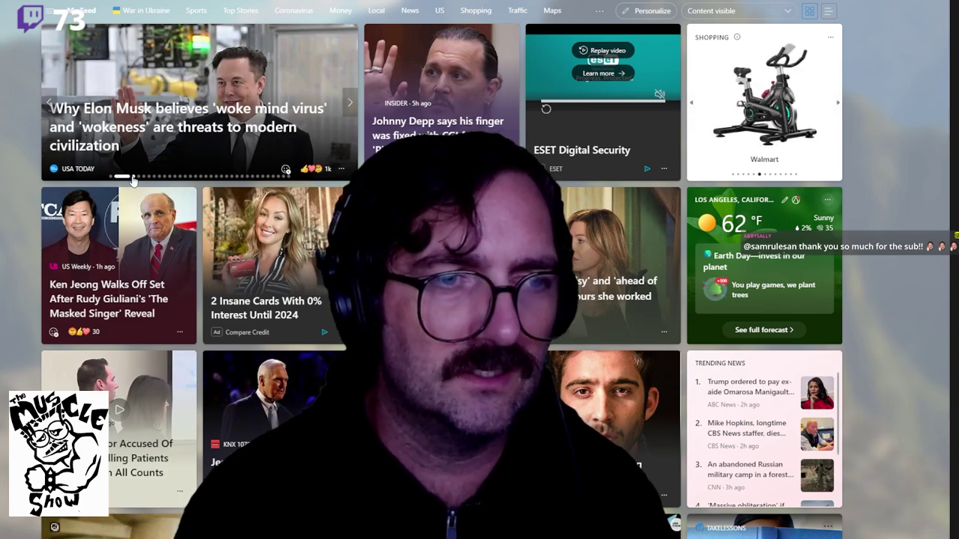
click(135, 178)
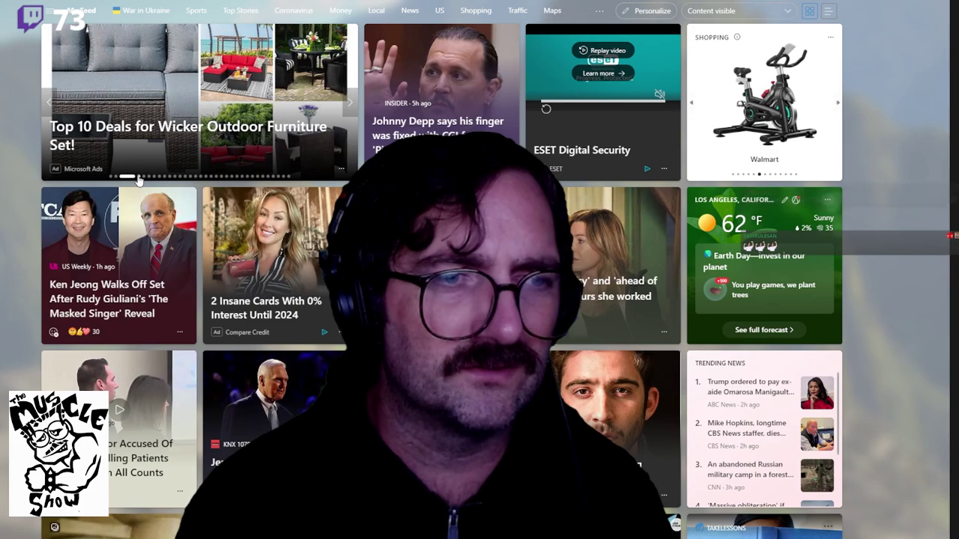
click(137, 178)
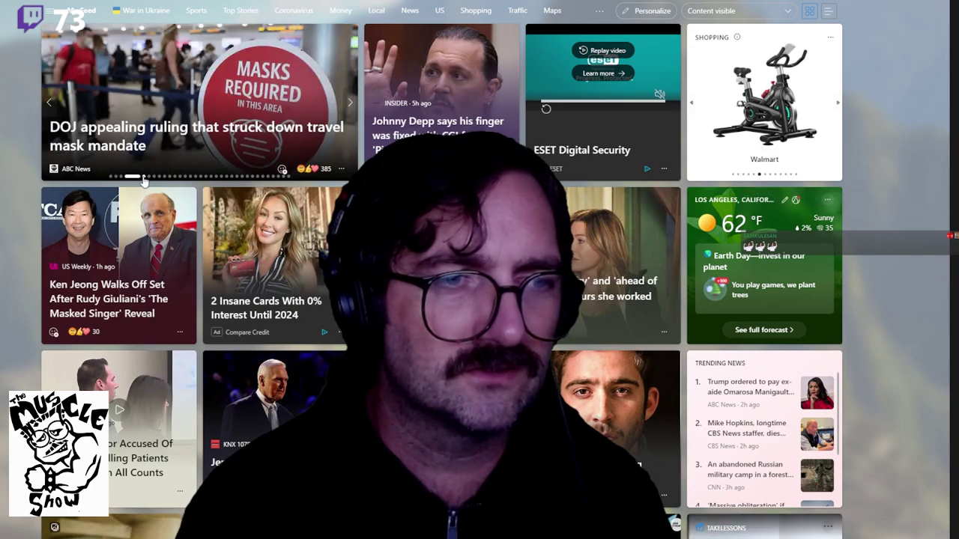
click(144, 178)
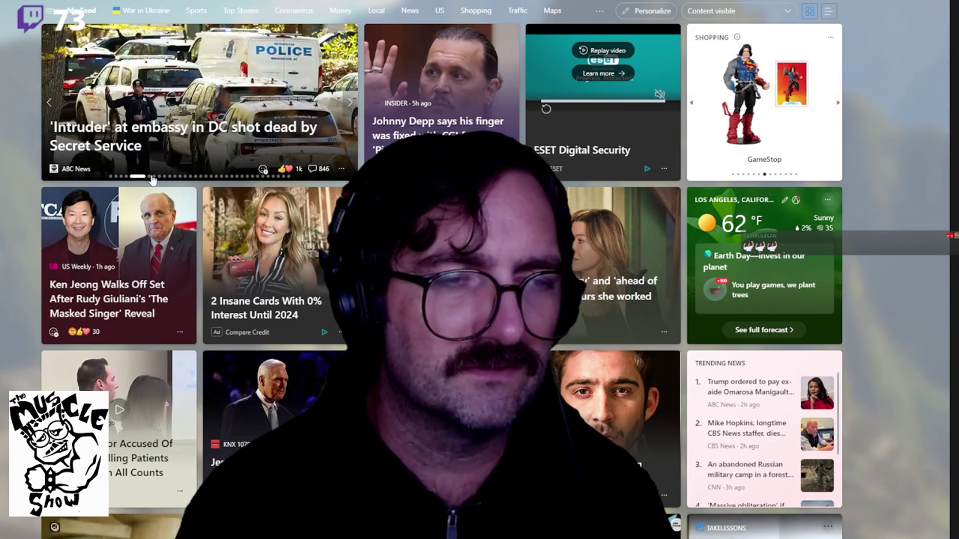
click(149, 178)
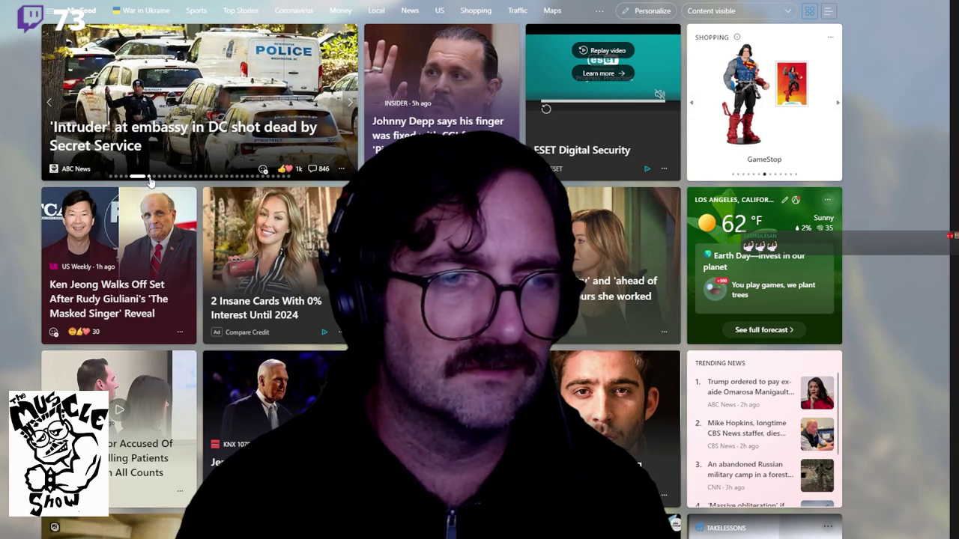
click(149, 178)
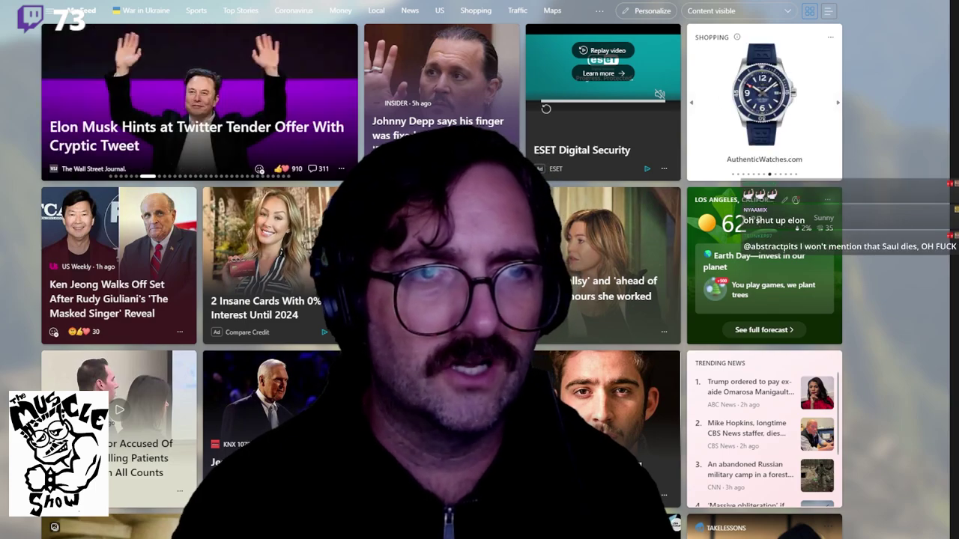
Step: Replace the mistyped 'tp link' query and search for 'tom cruise iron'
text(tp link)
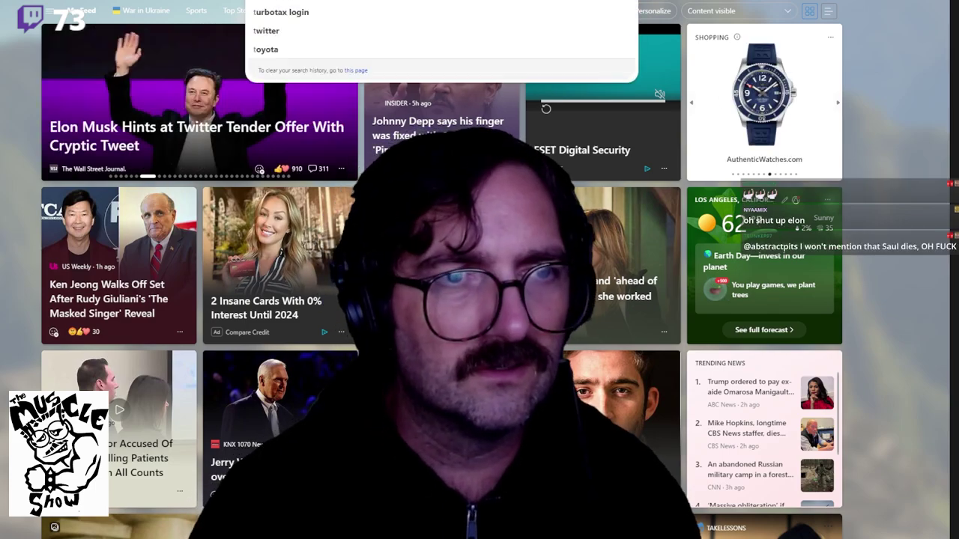
key(ctrl+a)
text(tom)
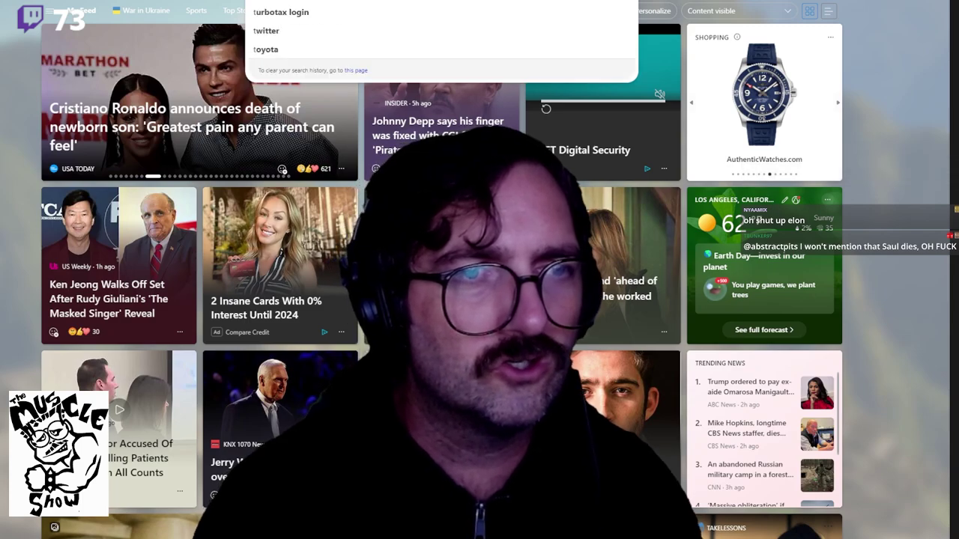
text( cruise)
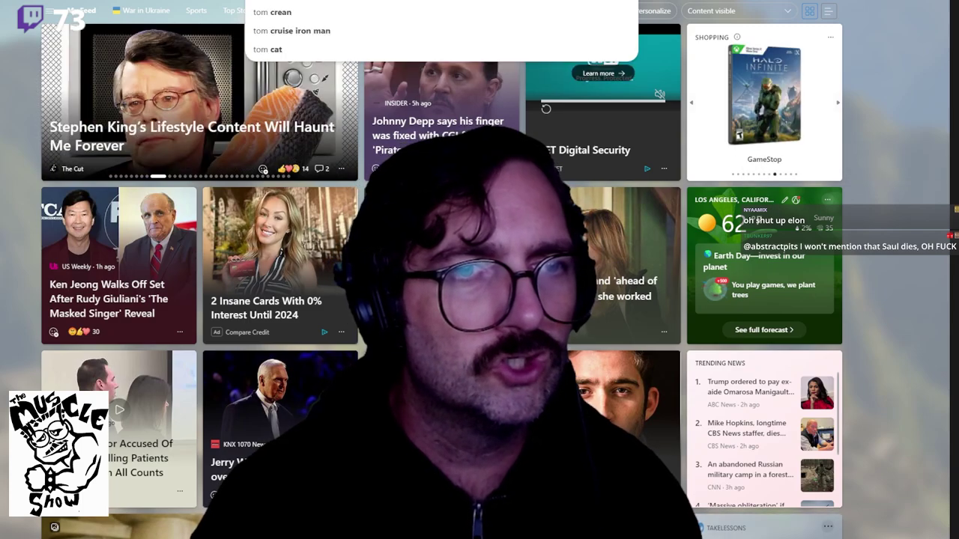
text( iron)
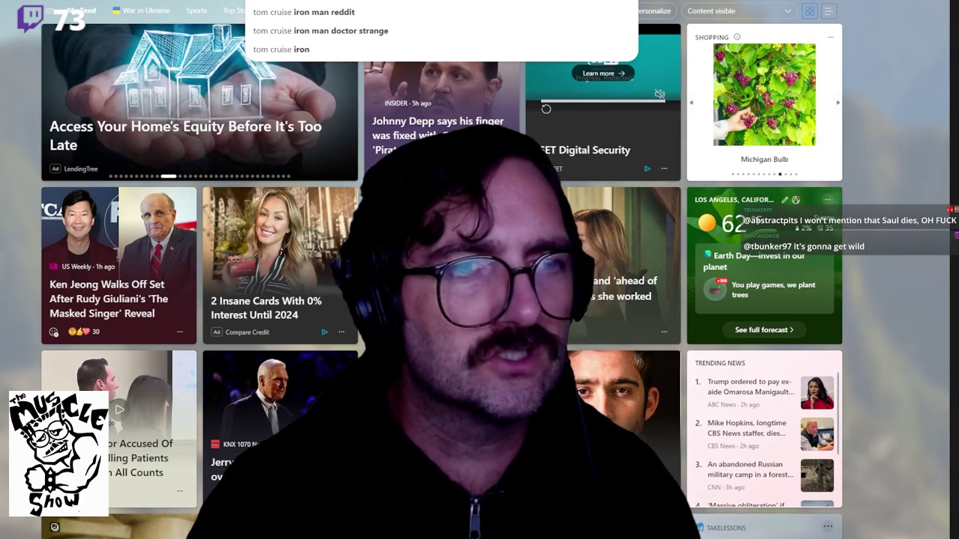
key(Return)
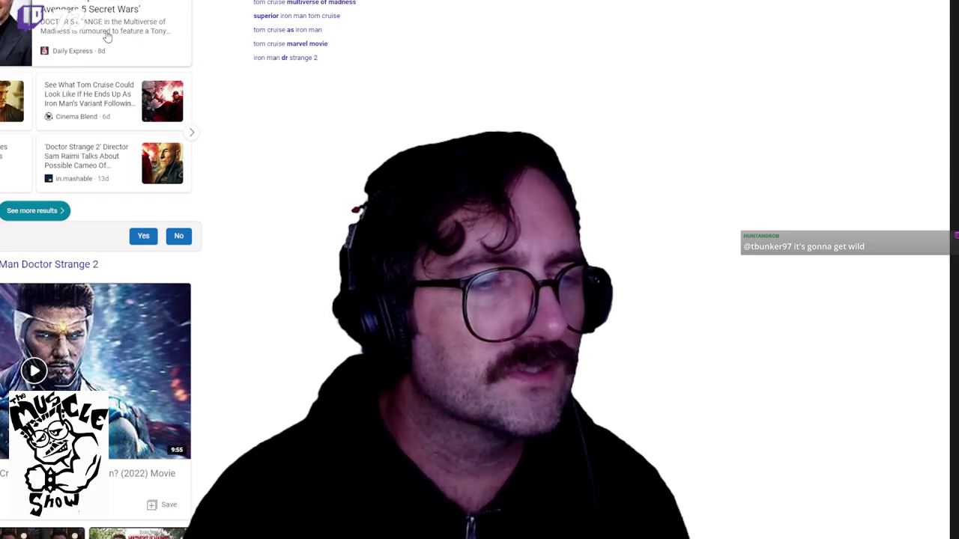
scroll(110, 22, down, 3)
scroll(110, 23, up, 2)
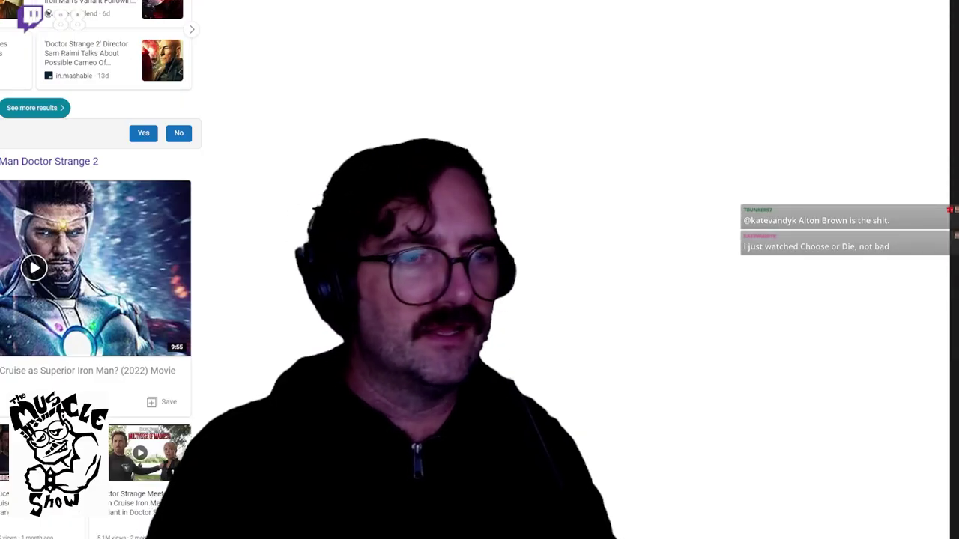
scroll(95, 270, down, 6)
scroll(96, 270, up, 6)
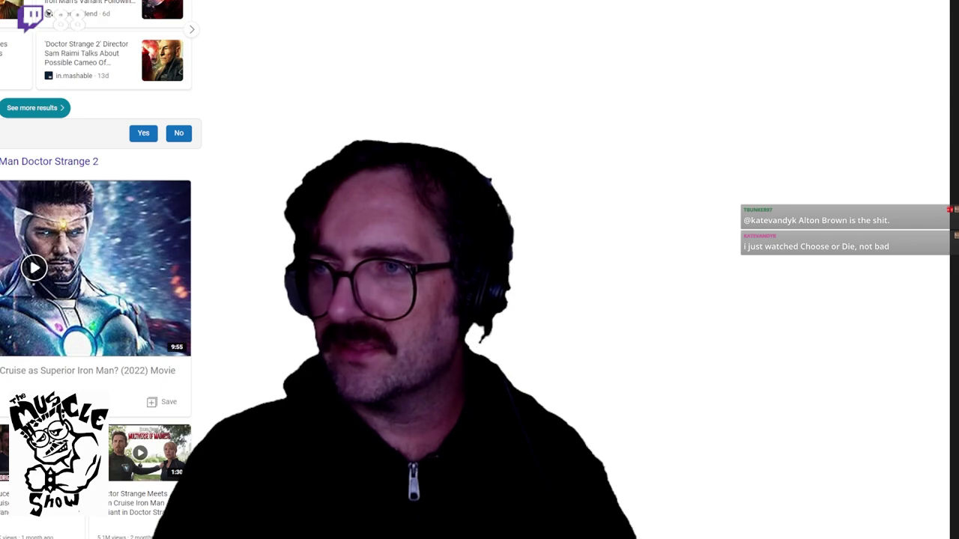
scroll(48, 264, up, 1)
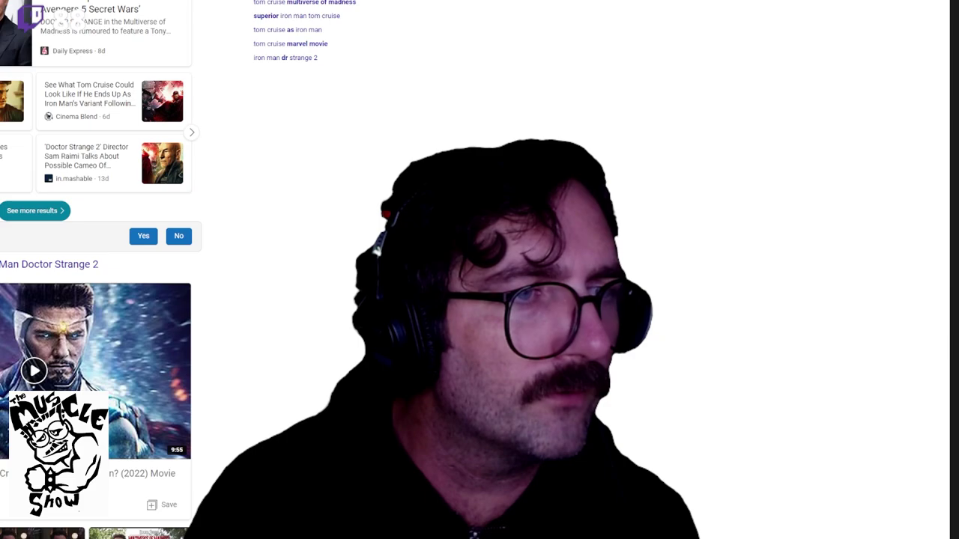
click(200, 192)
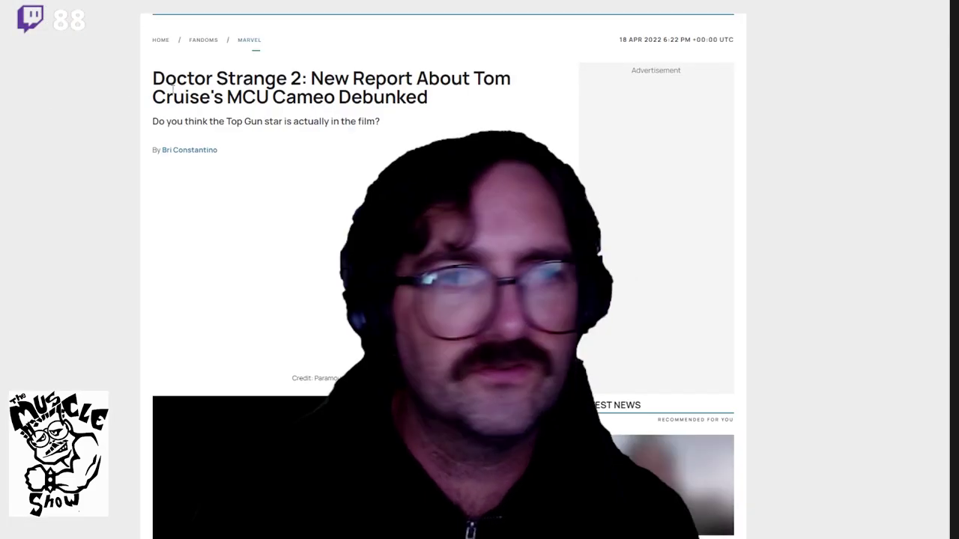
Step: Scroll the Doctor Strange 2 article past the header image into the body text
scroll(201, 192, down, 8)
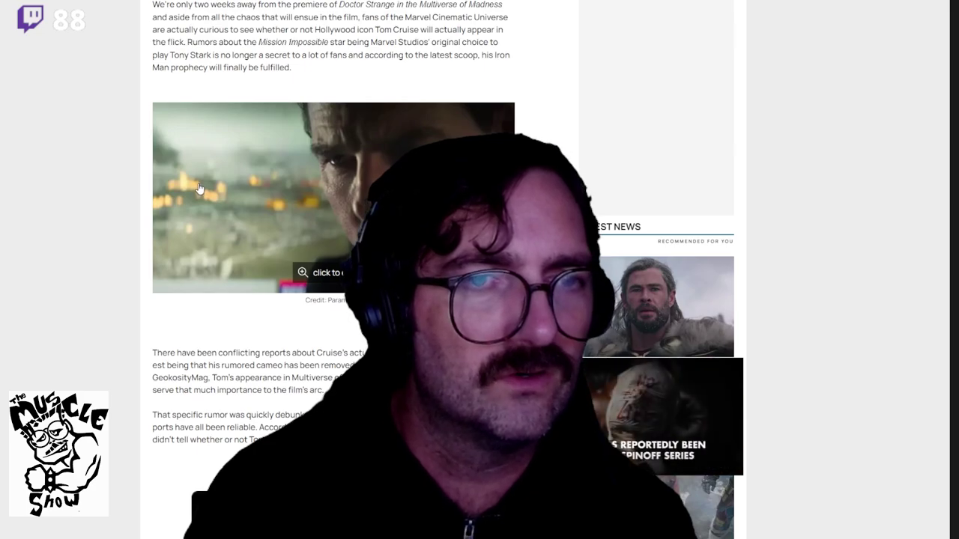
scroll(199, 188, down, 1)
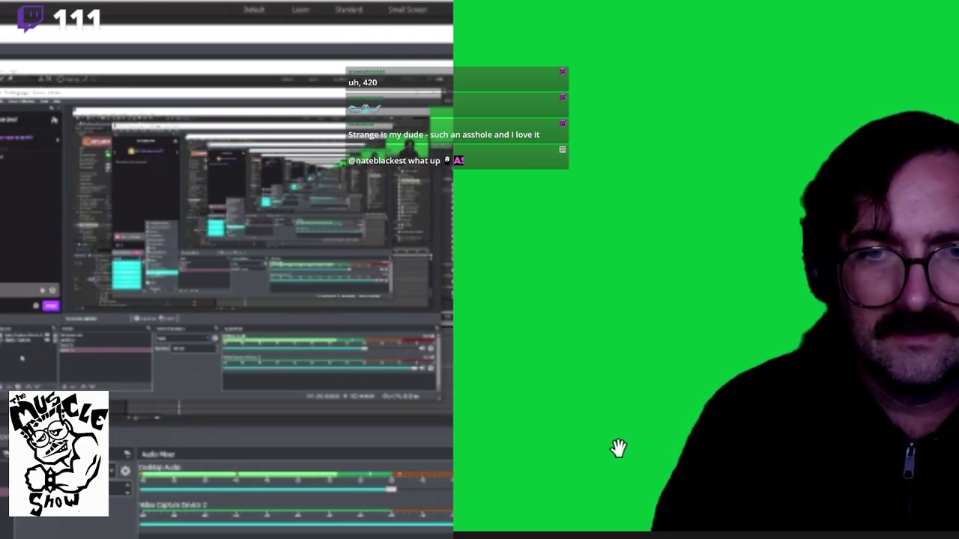
Step: Open the Capture Device 2 source properties and expand its Device dropdown
click(124, 392)
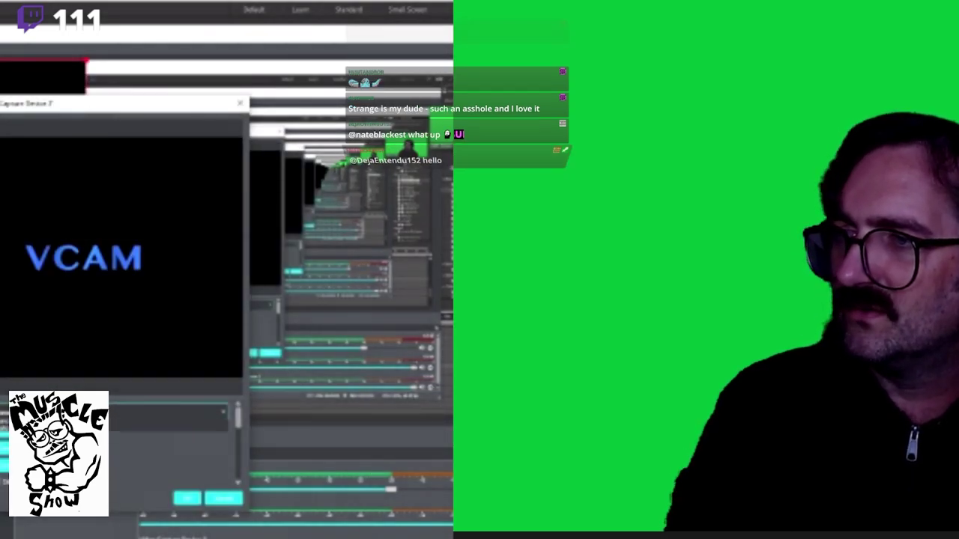
click(173, 411)
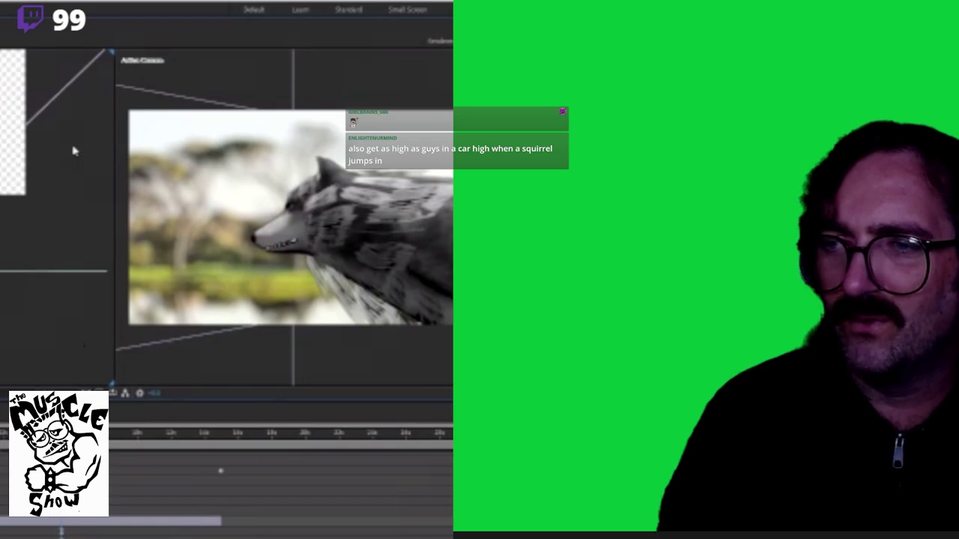
Step: Shift the composition view of the wolf over the blurred landscape
drag(285, 220, 233, 219)
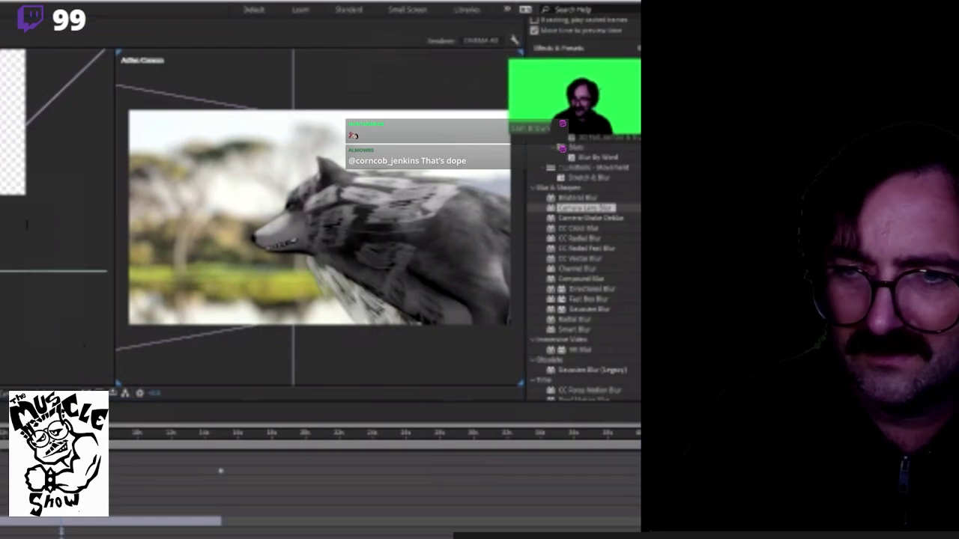
key(alt+Tab)
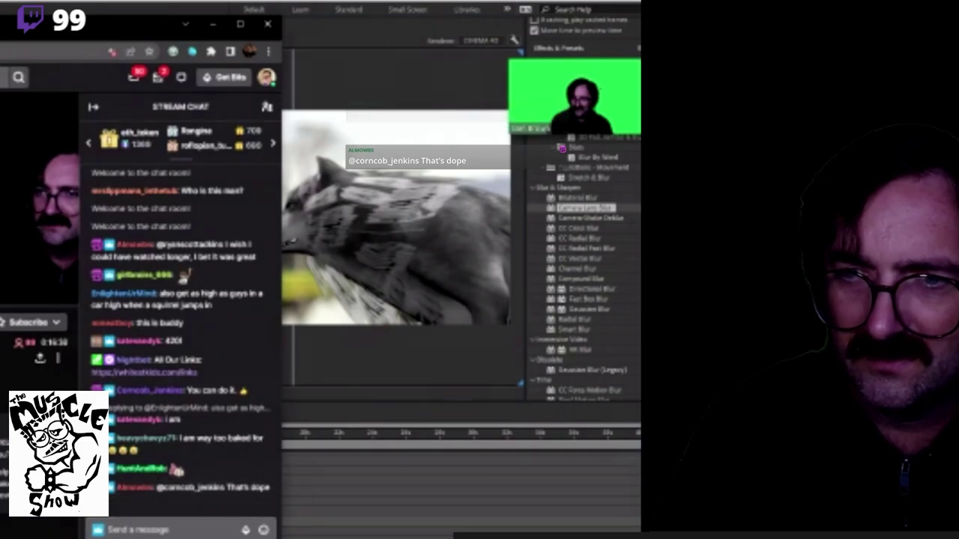
click(263, 529)
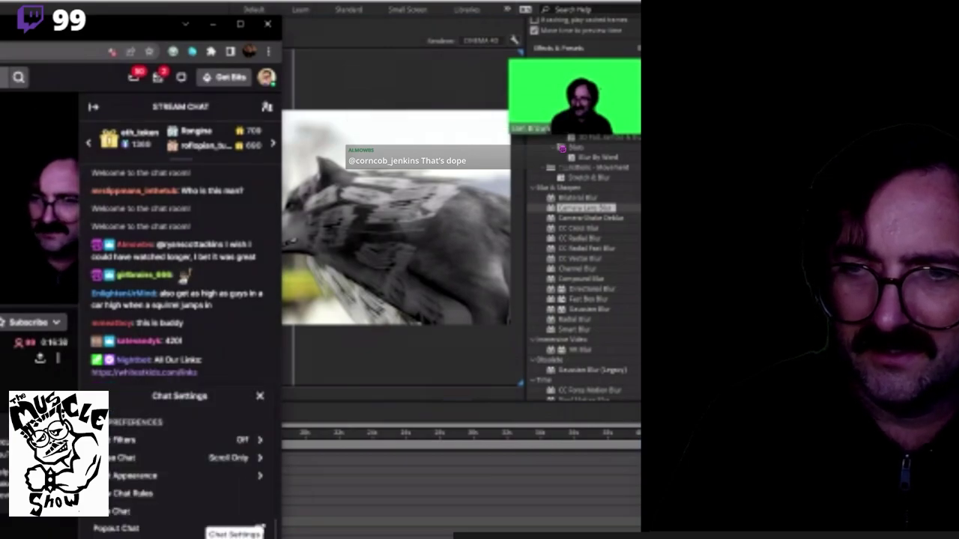
click(135, 529)
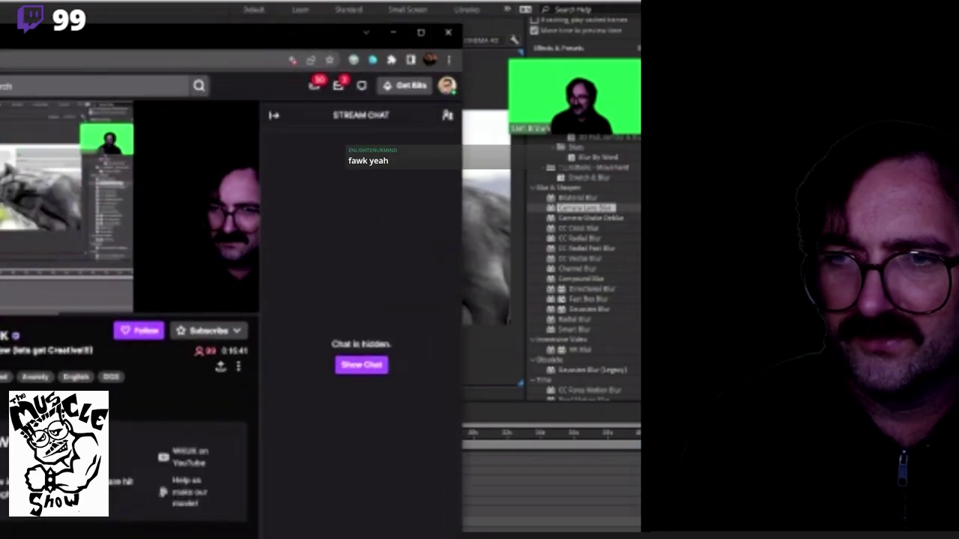
click(448, 33)
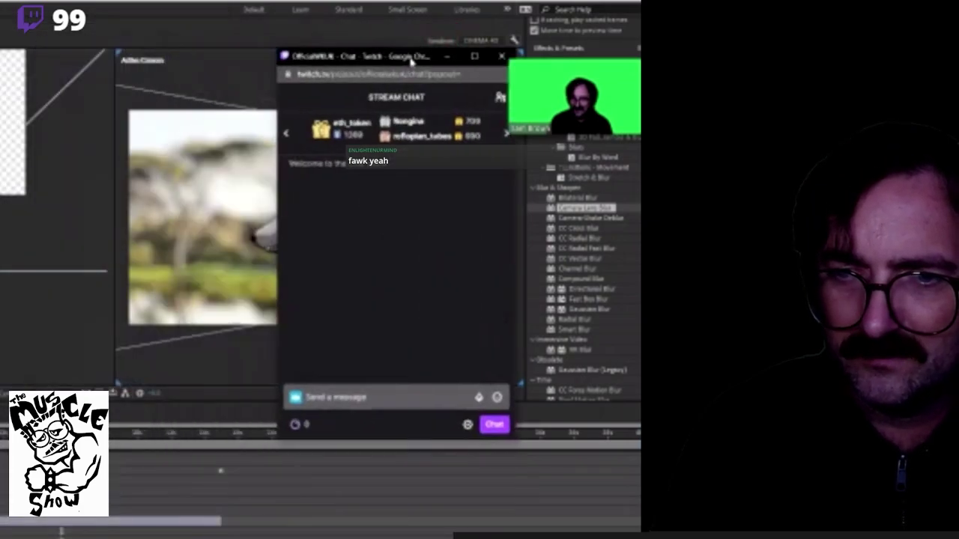
drag(391, 36, 526, 44)
drag(659, 486, 417, 487)
drag(414, 278, 461, 282)
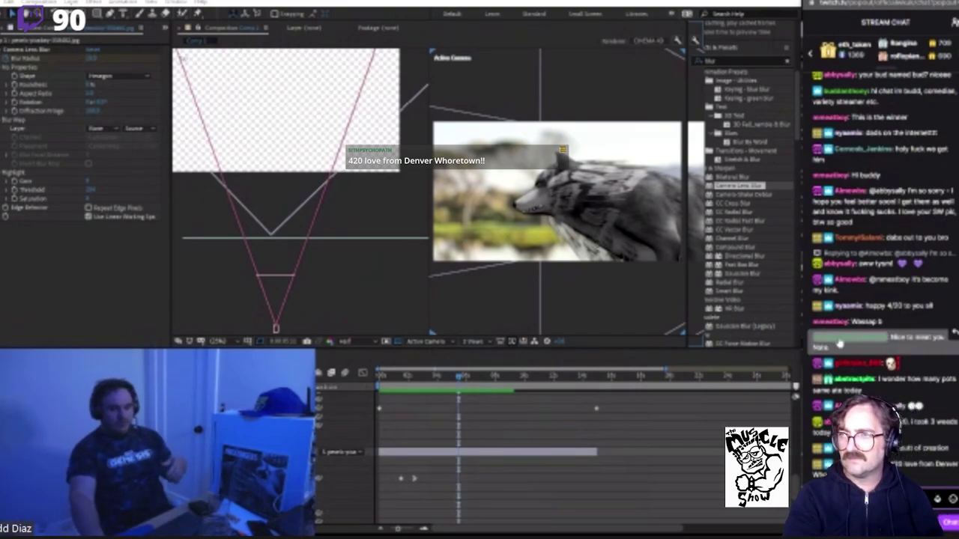
key(alt+Tab)
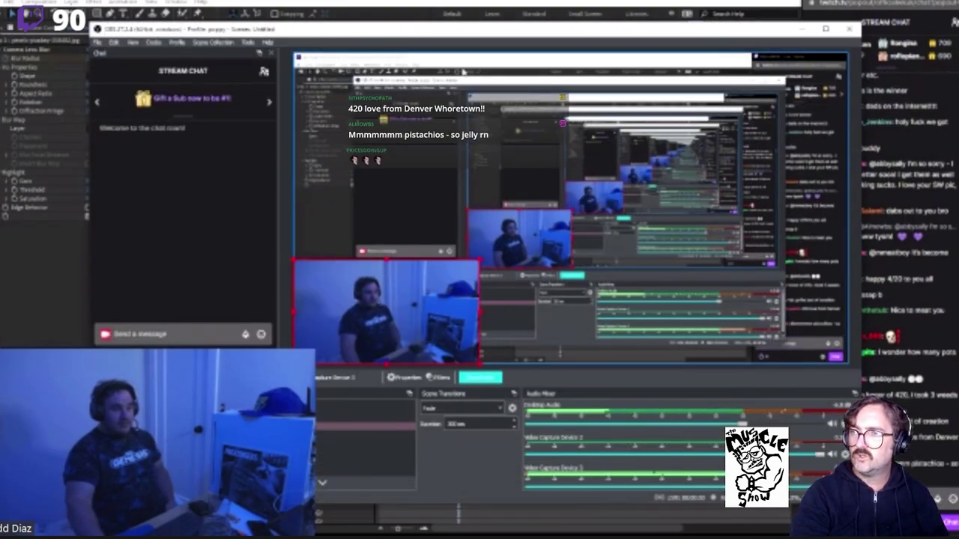
click(803, 32)
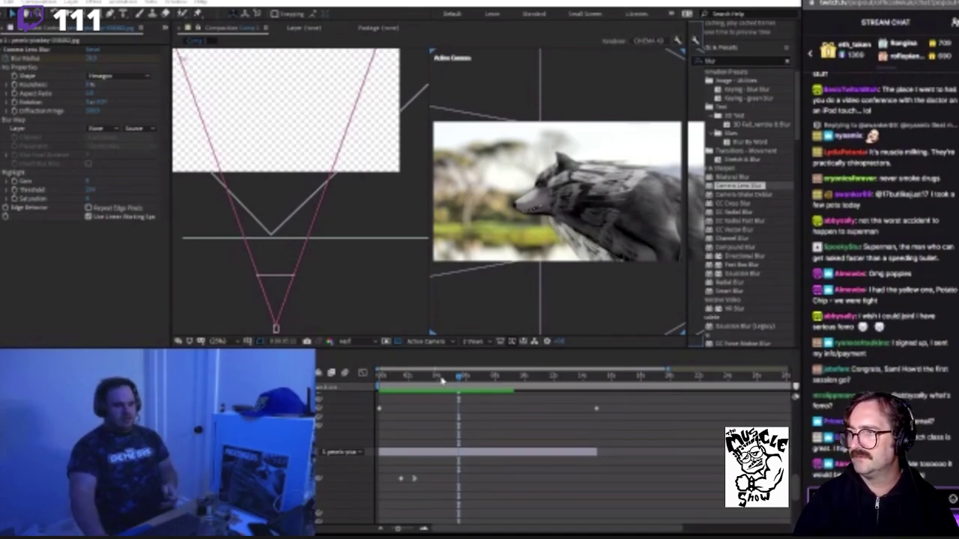
Step: Move the playhead to frame 0 and select the landscape image layer
click(381, 376)
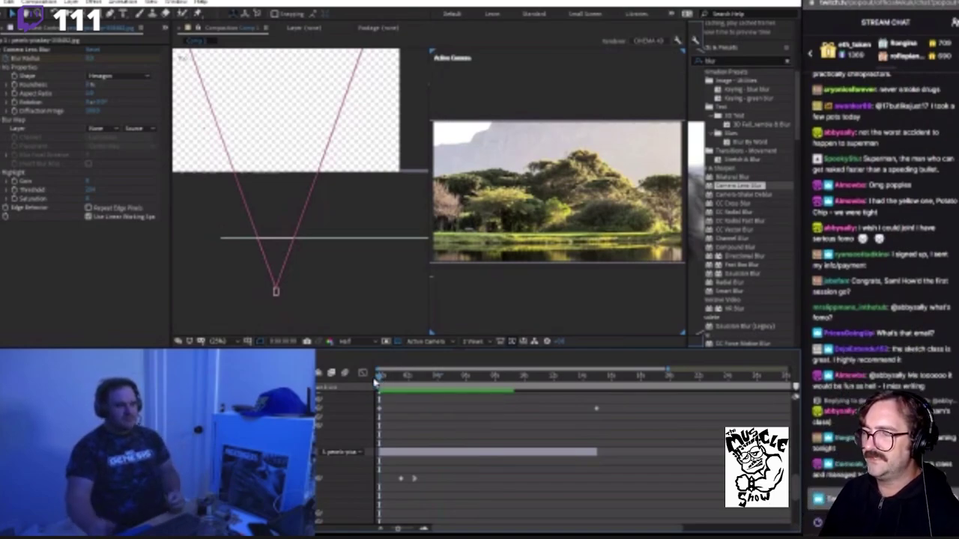
click(528, 320)
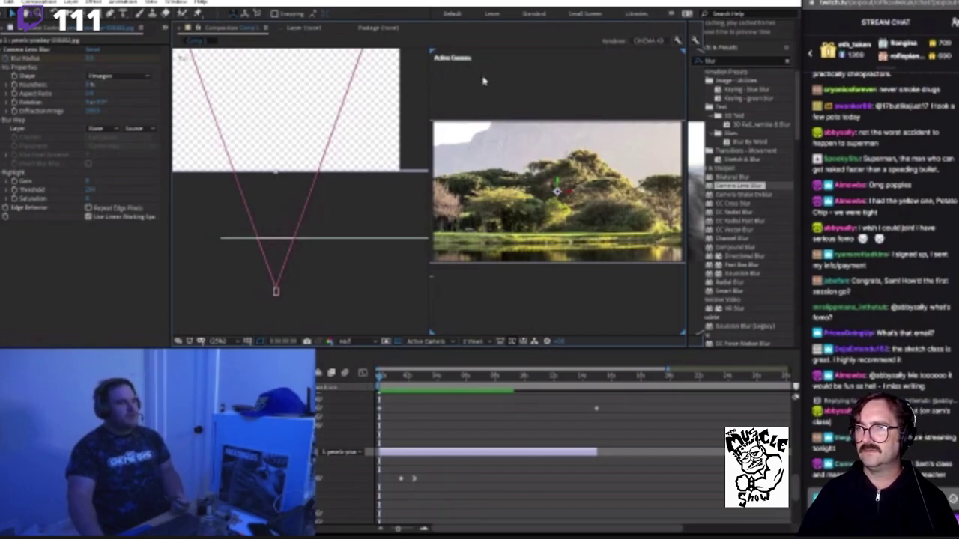
click(176, 3)
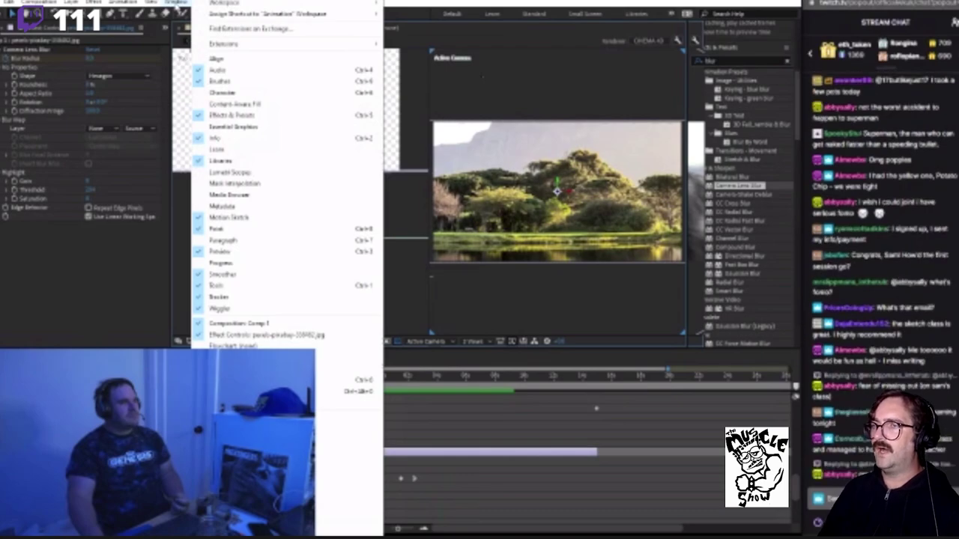
click(402, 37)
right_click(481, 58)
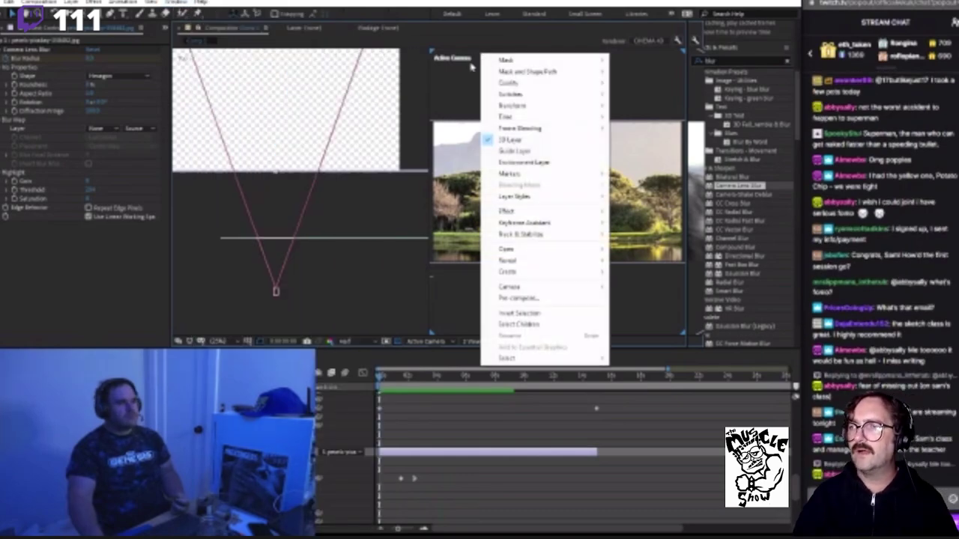
key(Escape)
right_click(472, 61)
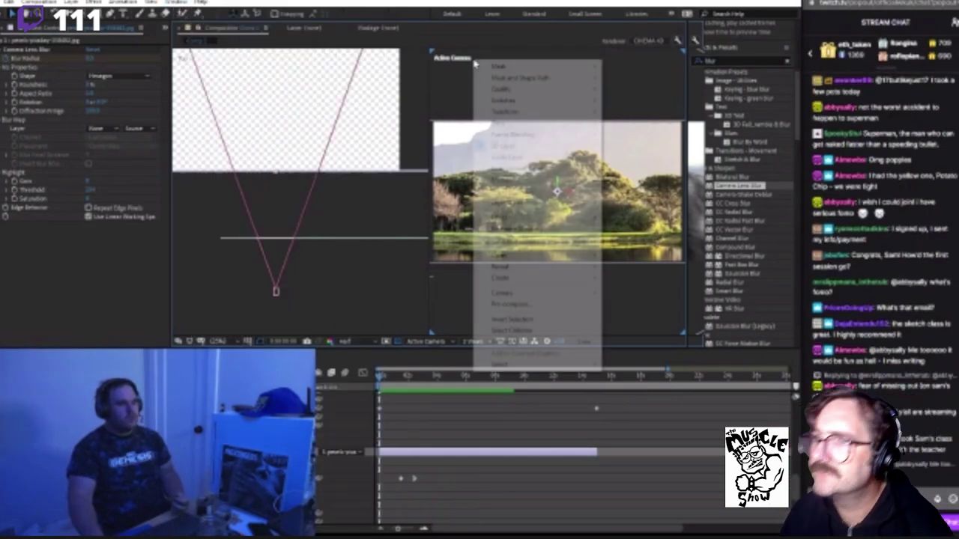
mouse_move(534, 365)
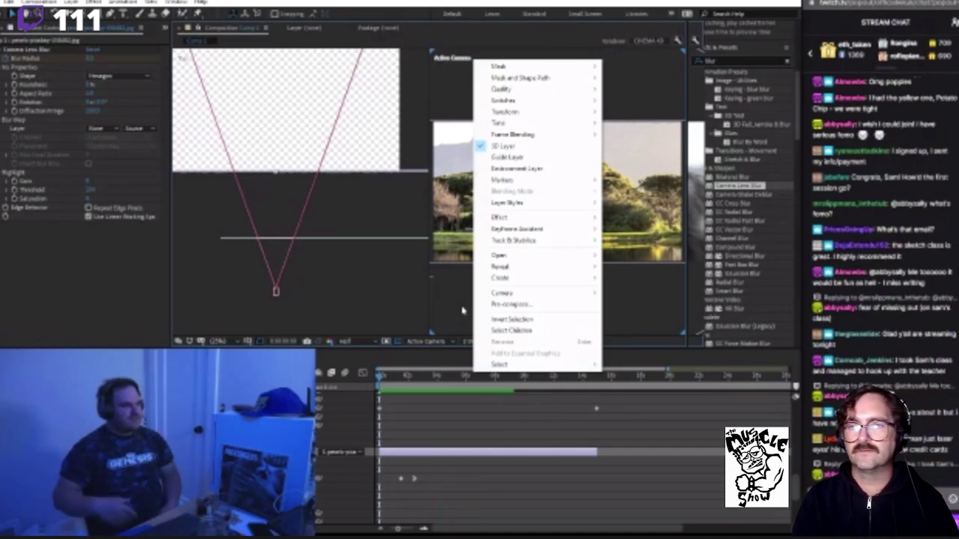
click(444, 318)
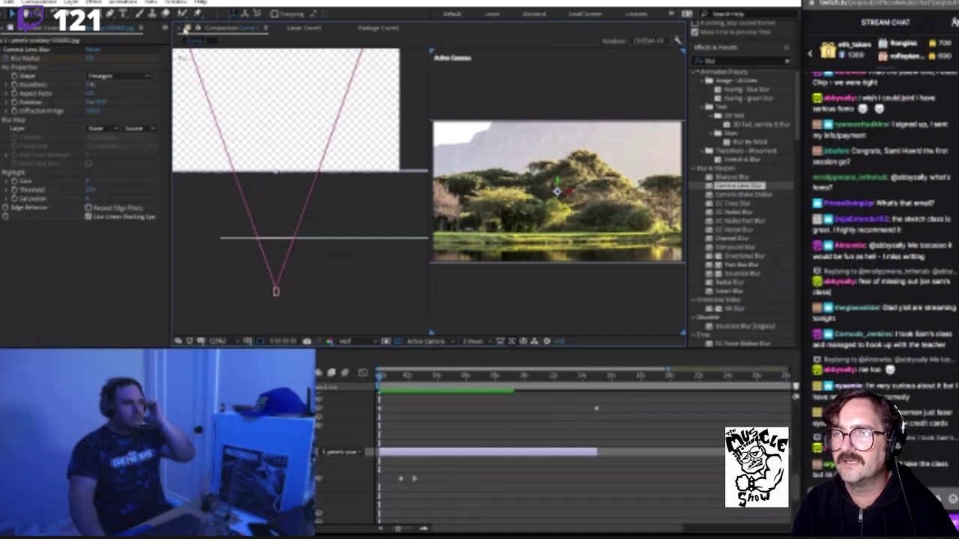
click(177, 2)
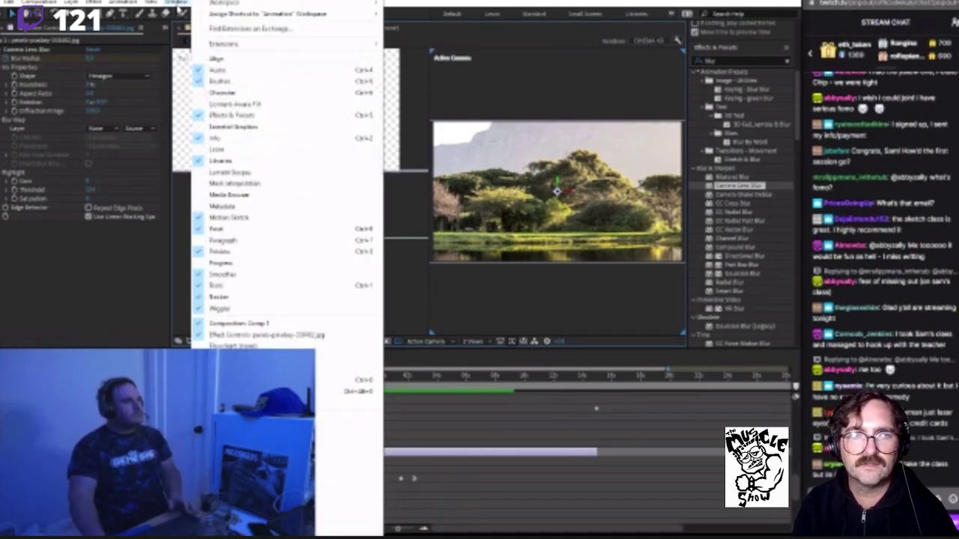
Step: Switch to the All Panels workspace and move the floating Timeline panel up and left
click(176, 2)
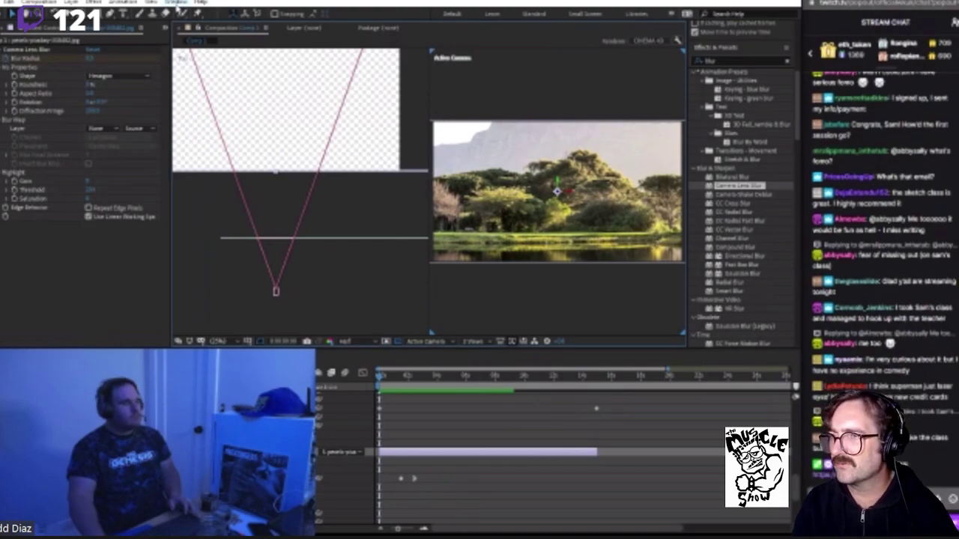
click(184, 3)
mouse_move(248, 4)
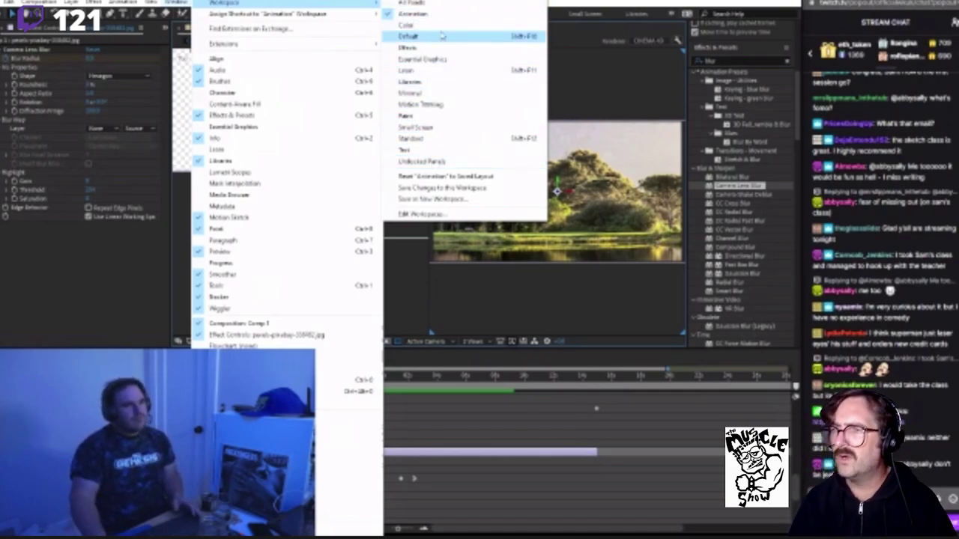
click(423, 6)
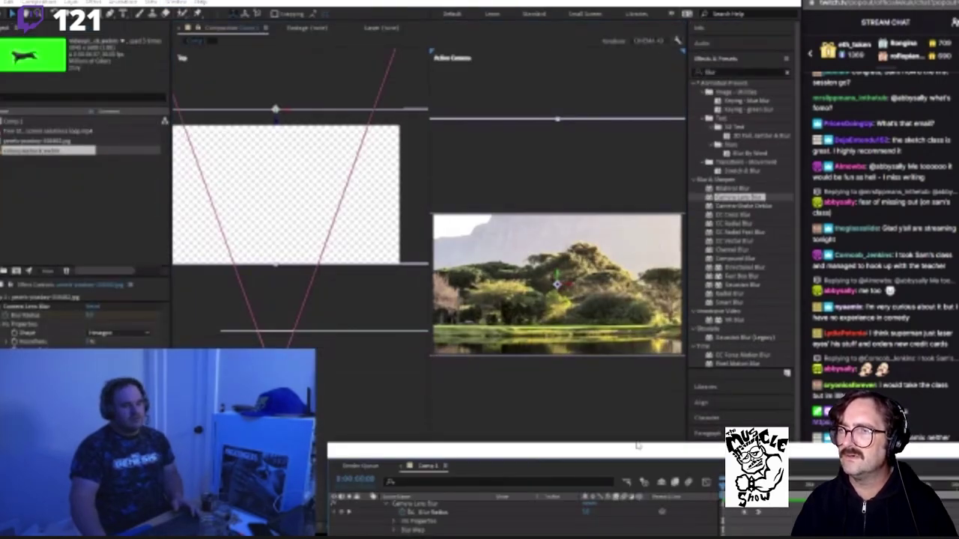
drag(611, 453, 264, 248)
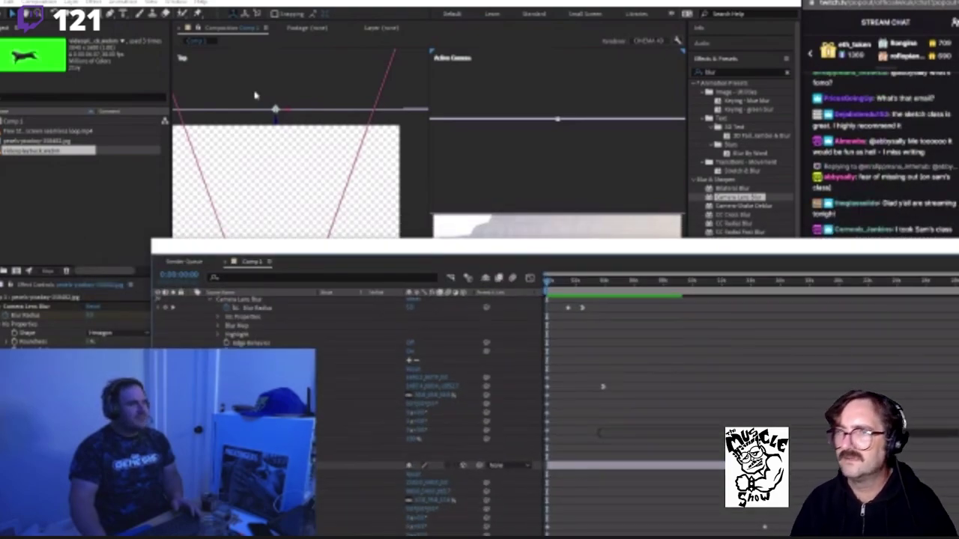
Step: Return to the Animation workspace, orbit the camera around the landscape, and activate the Active Camera view
click(178, 2)
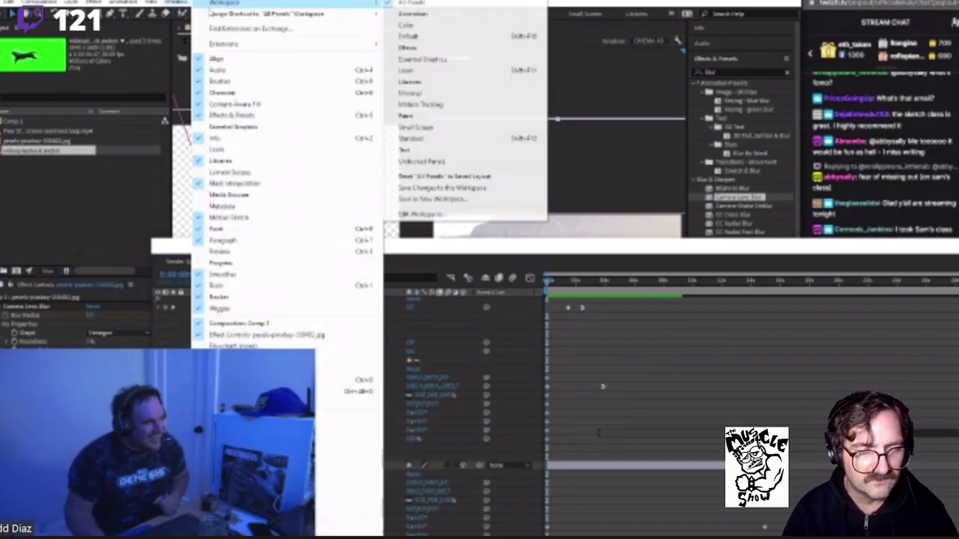
click(410, 14)
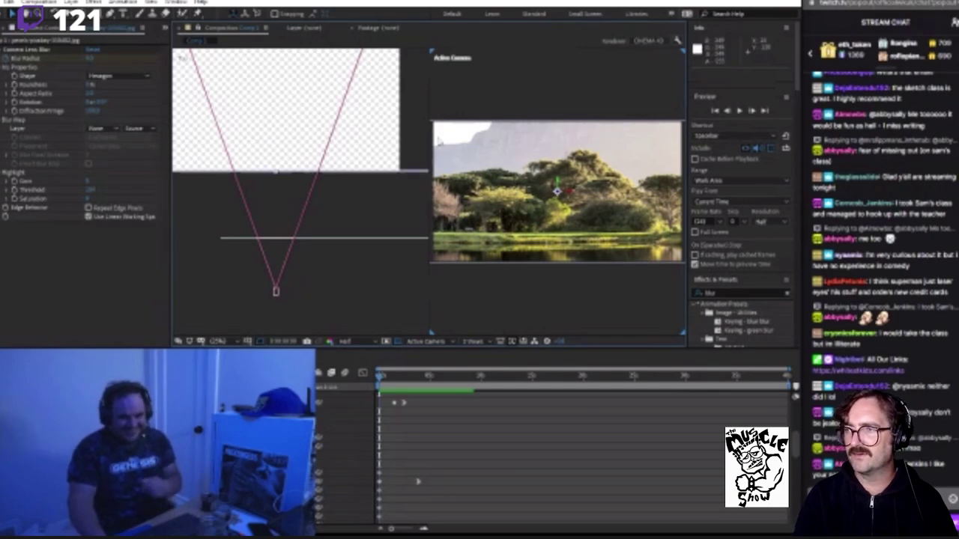
drag(455, 150, 332, 75)
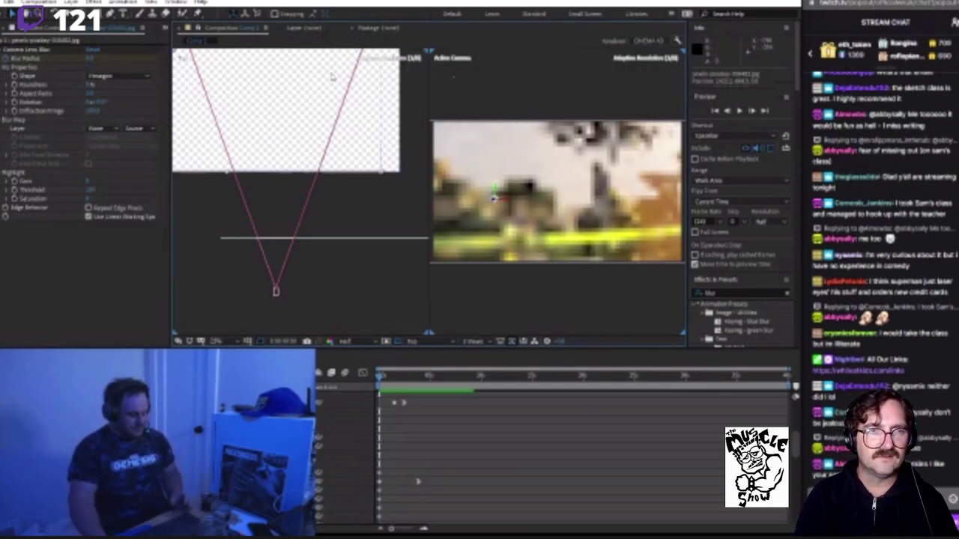
click(444, 57)
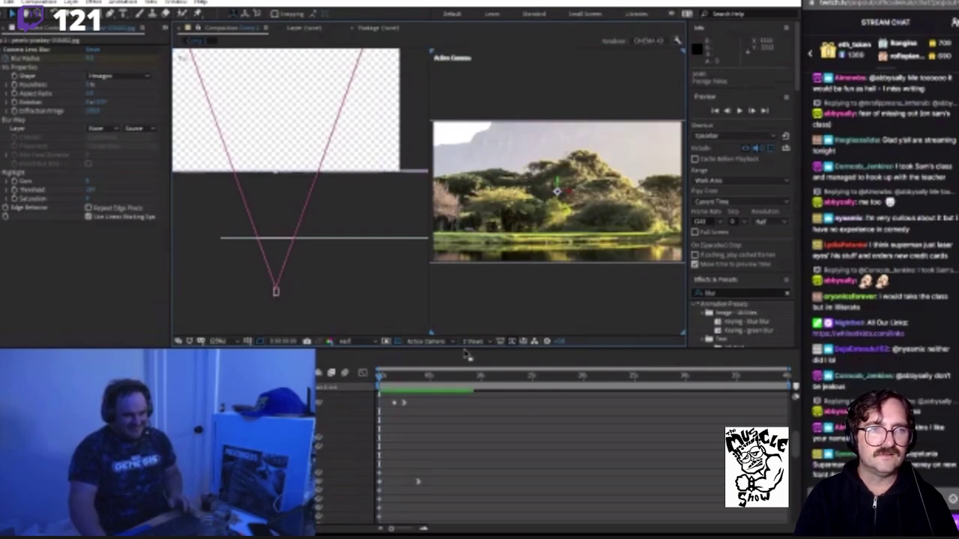
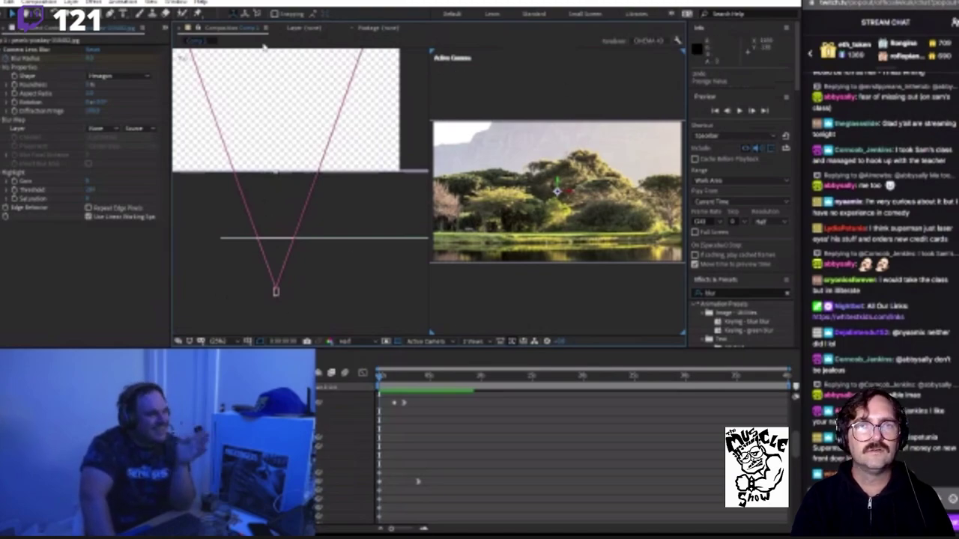
Step: Check the viewer layout list and 3D renderer options, keeping two views unchanged
click(472, 341)
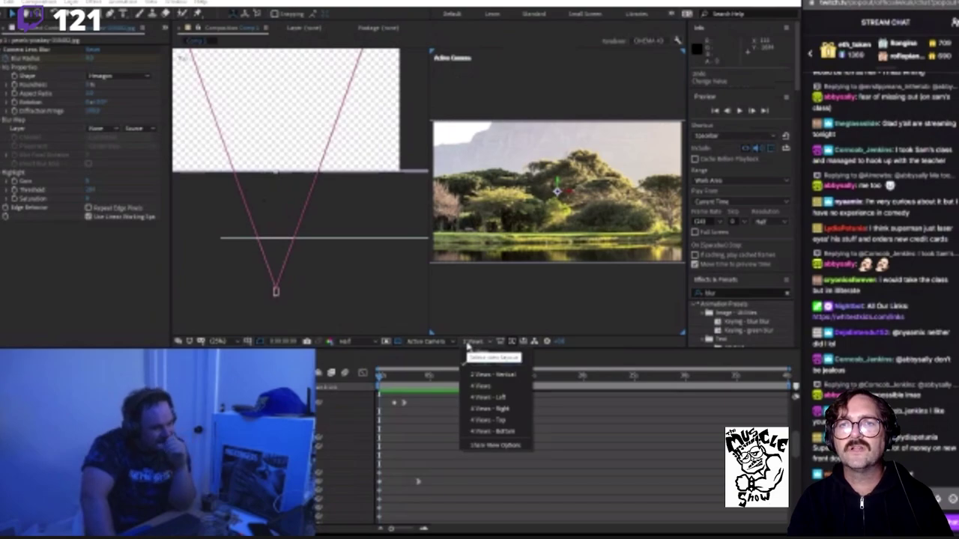
click(501, 453)
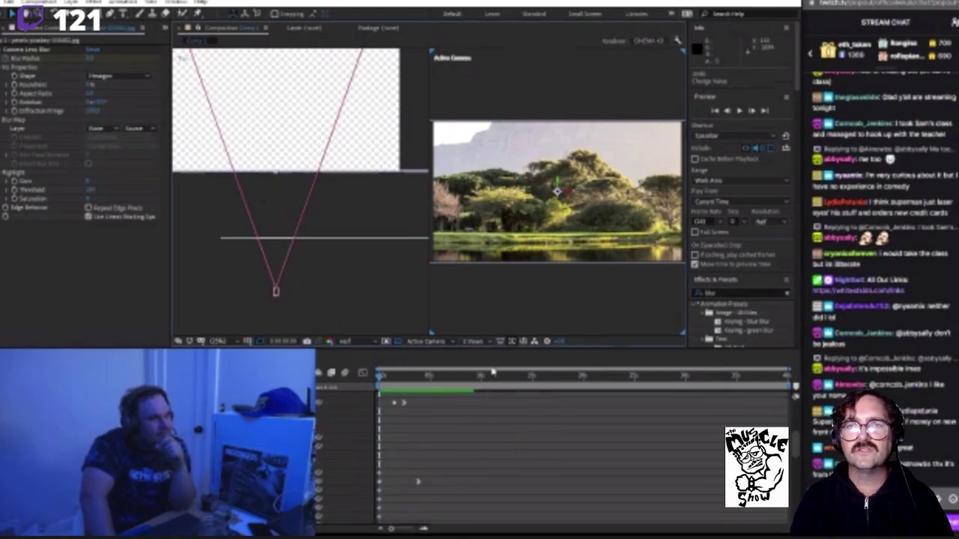
click(476, 342)
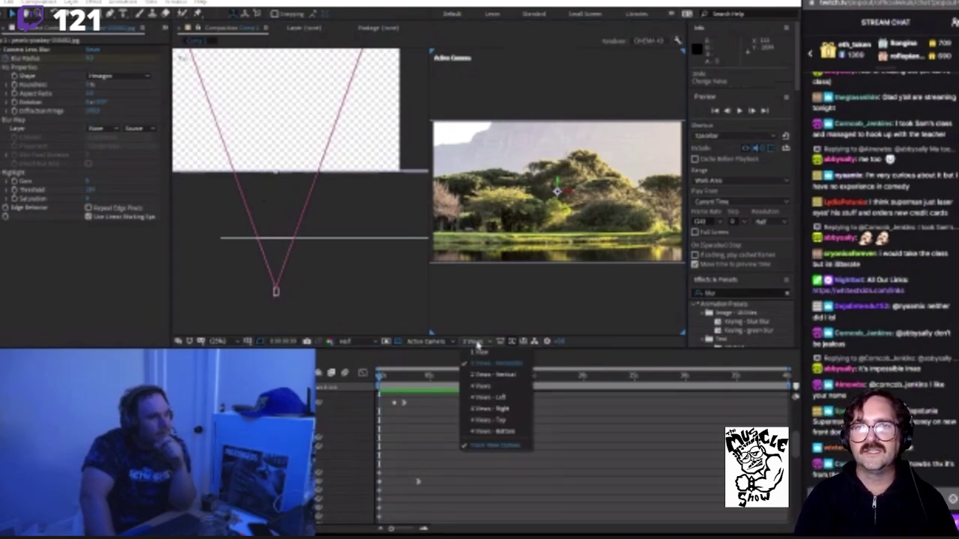
click(501, 445)
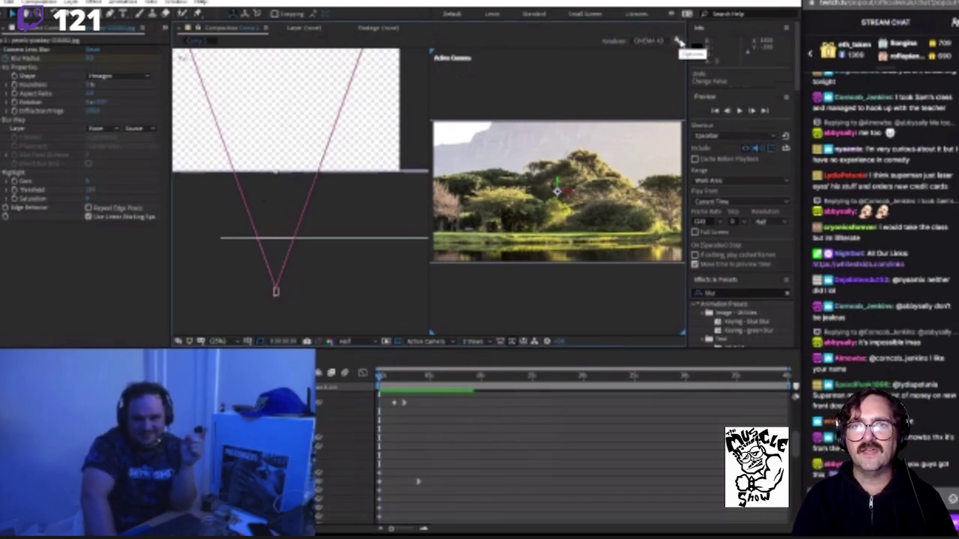
click(679, 42)
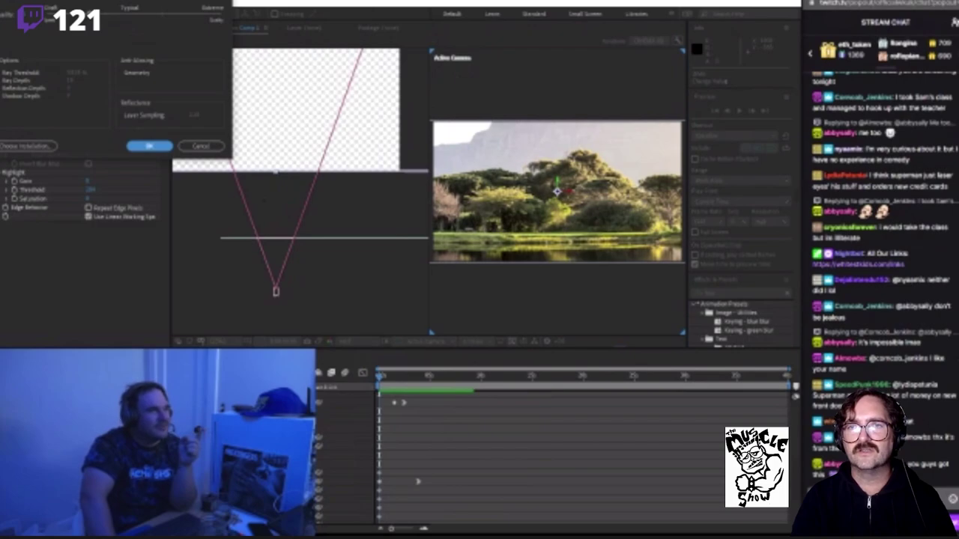
key(Return)
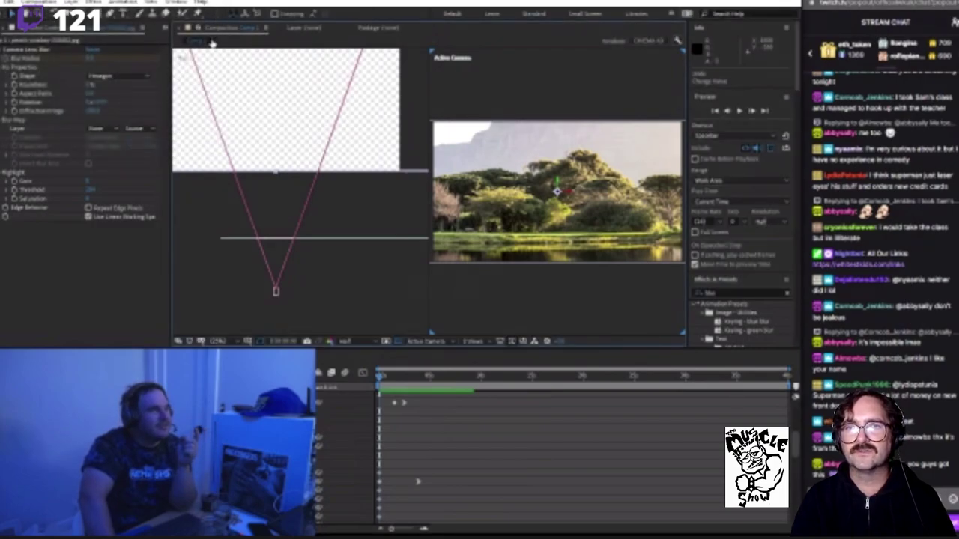
Step: Look at the Composition panel menu, then switch to the Default workspace
click(266, 28)
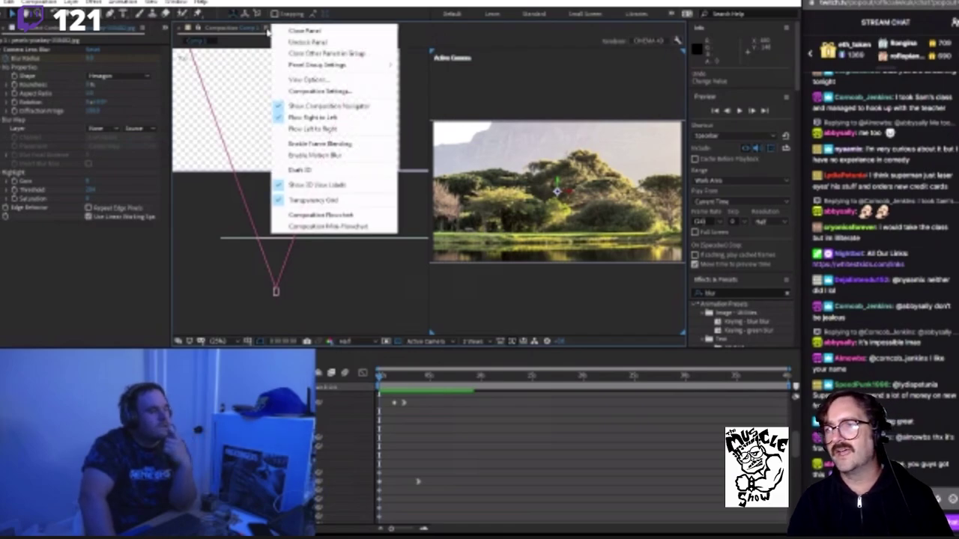
click(266, 29)
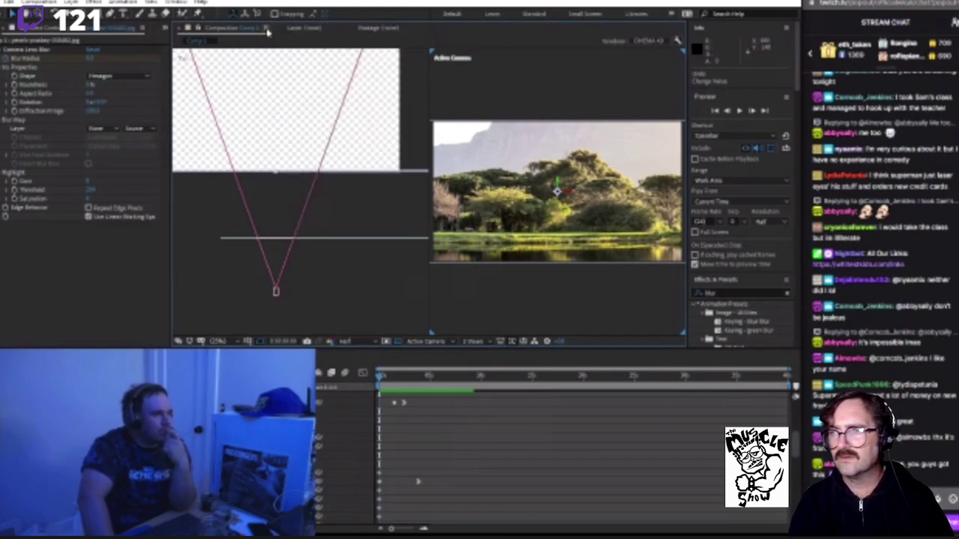
click(266, 29)
click(260, 41)
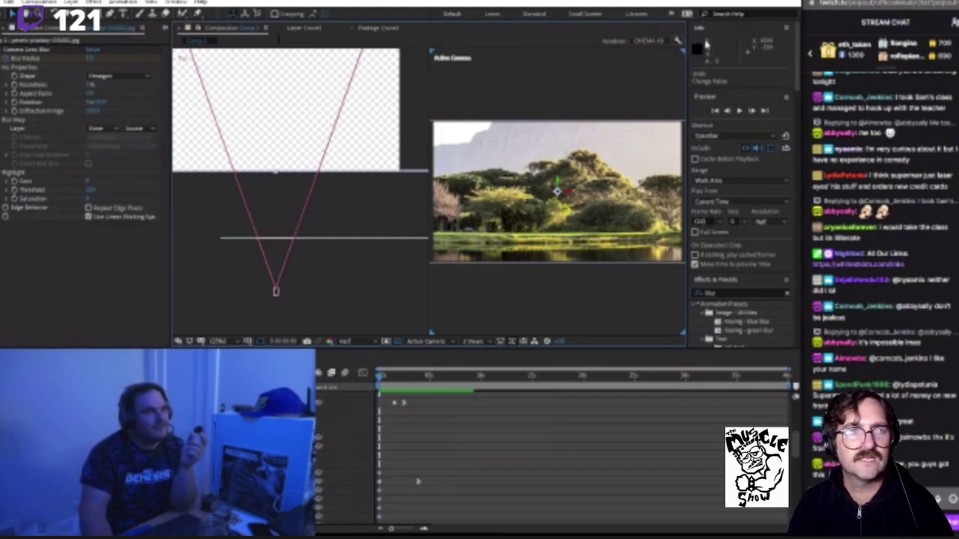
click(452, 16)
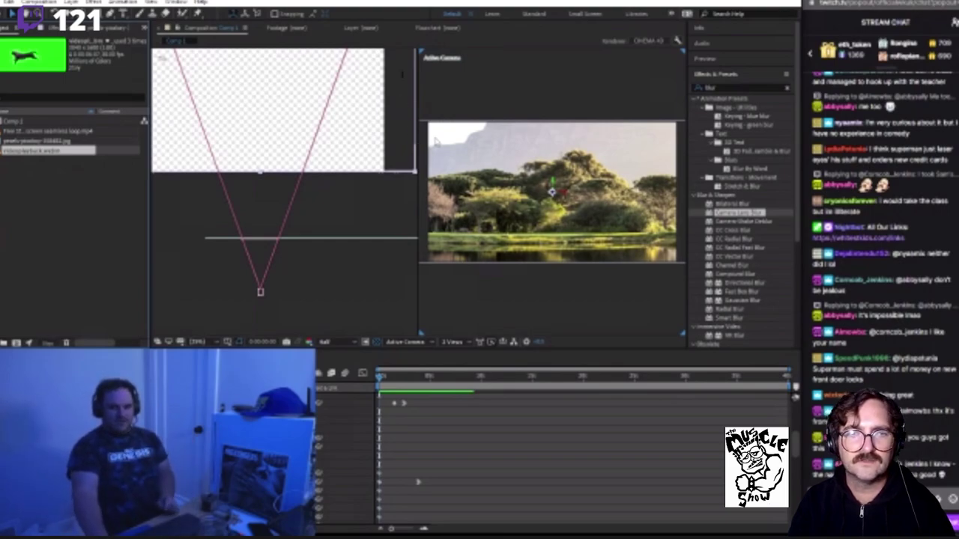
Step: Make the left viewer active and change its 3D view from Top to Active Camera
click(322, 200)
drag(347, 286, 340, 278)
key(v)
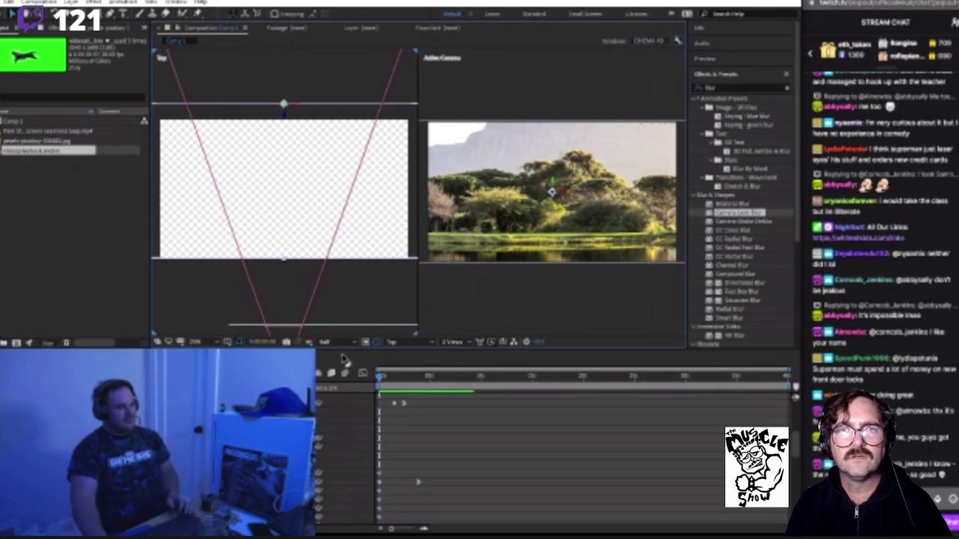
click(391, 342)
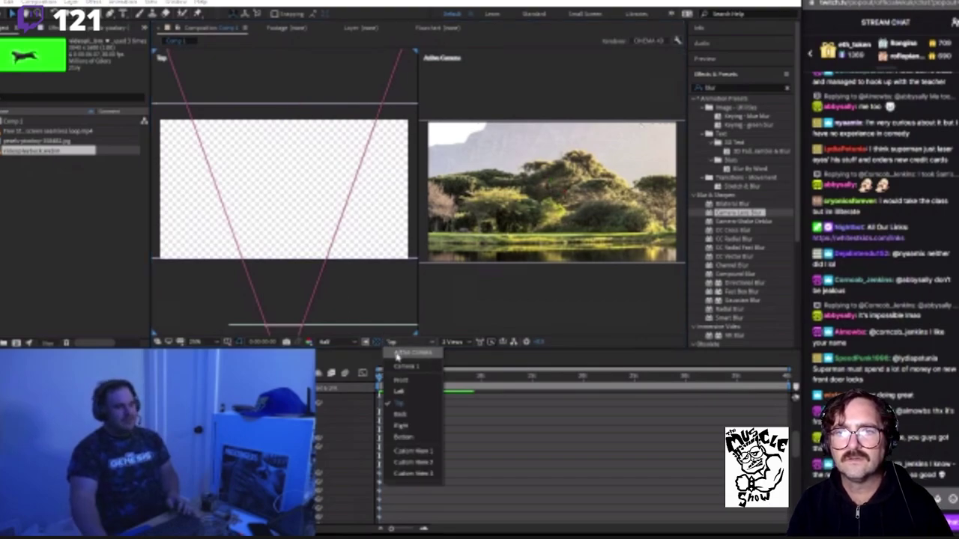
click(397, 353)
Step: Set the right viewer's 3D view to Custom View 3, leaving the layout unchanged
click(459, 342)
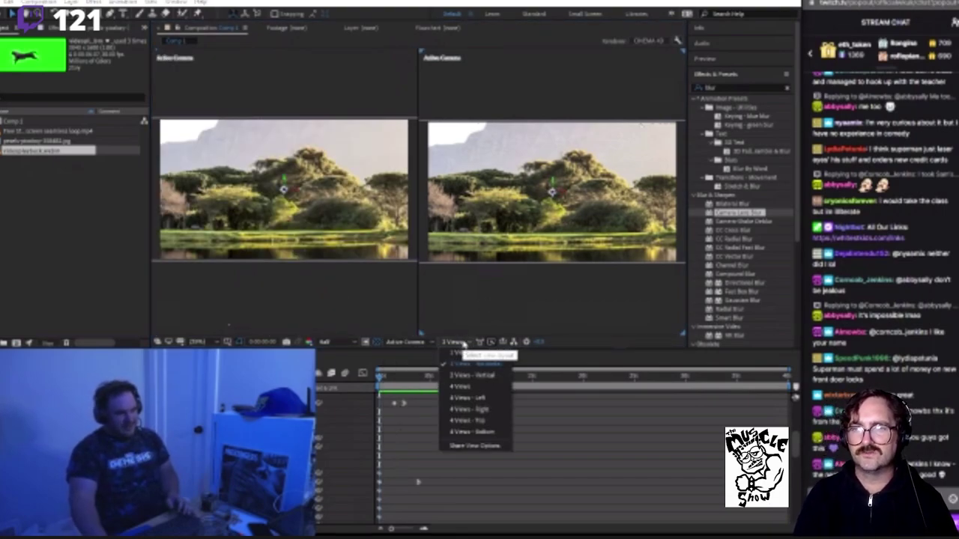
click(471, 293)
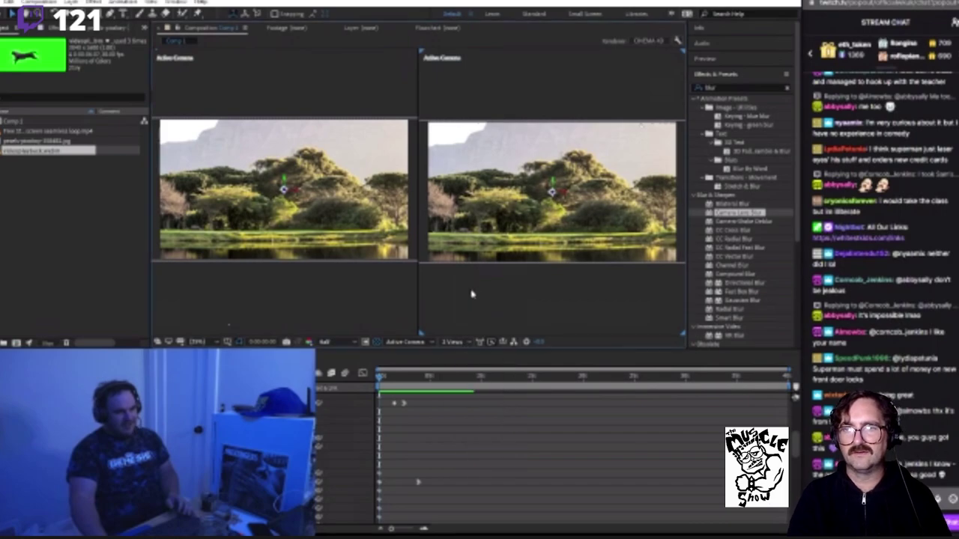
click(413, 343)
click(408, 477)
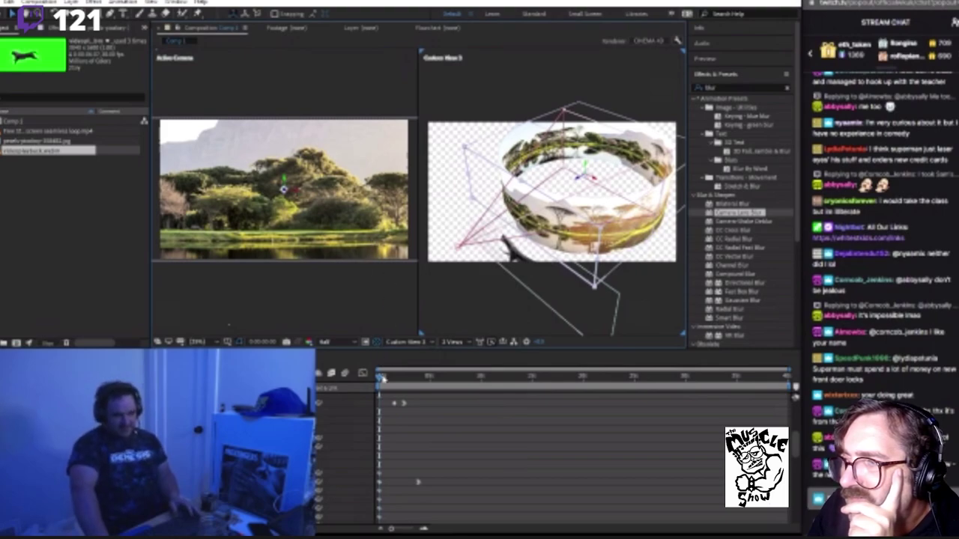
Step: Advance the time to where the wolf's head appears in front of the landscape ring
mouse_move(2, 127)
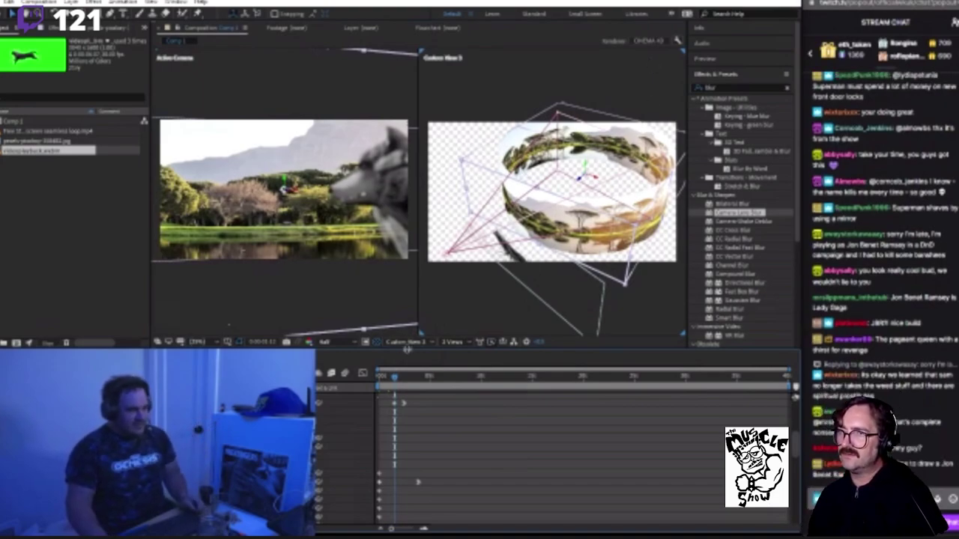
Step: Put the playhead near the composition's first frame and play a preview of the ring animation
click(380, 377)
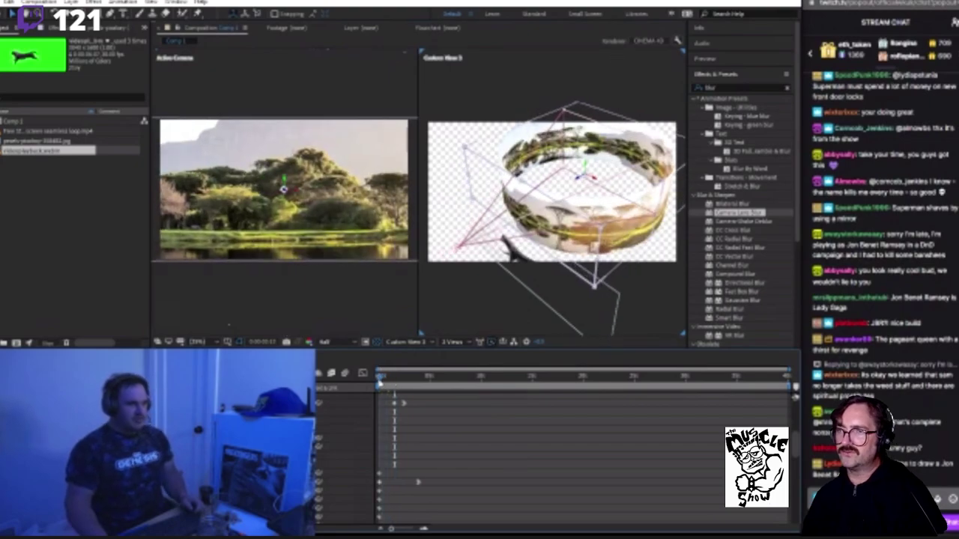
click(382, 379)
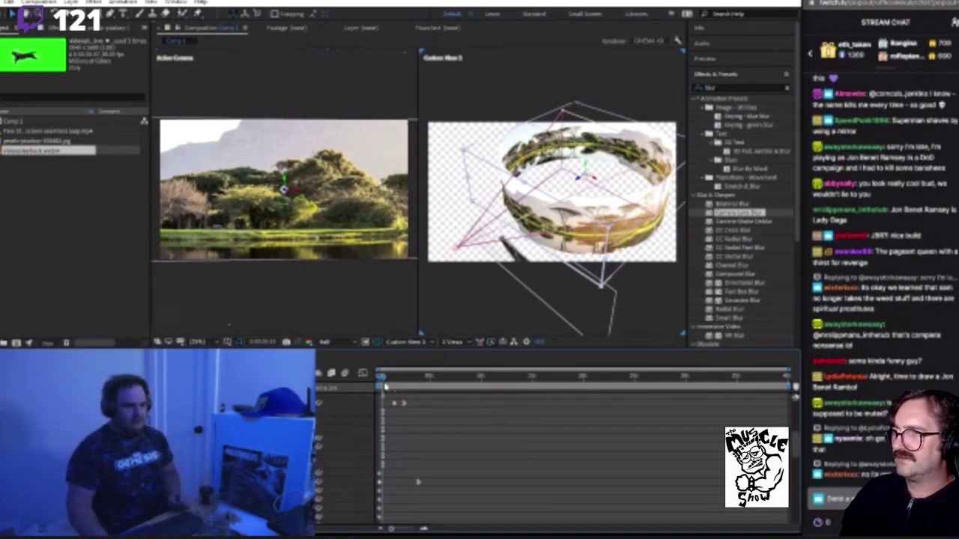
click(379, 382)
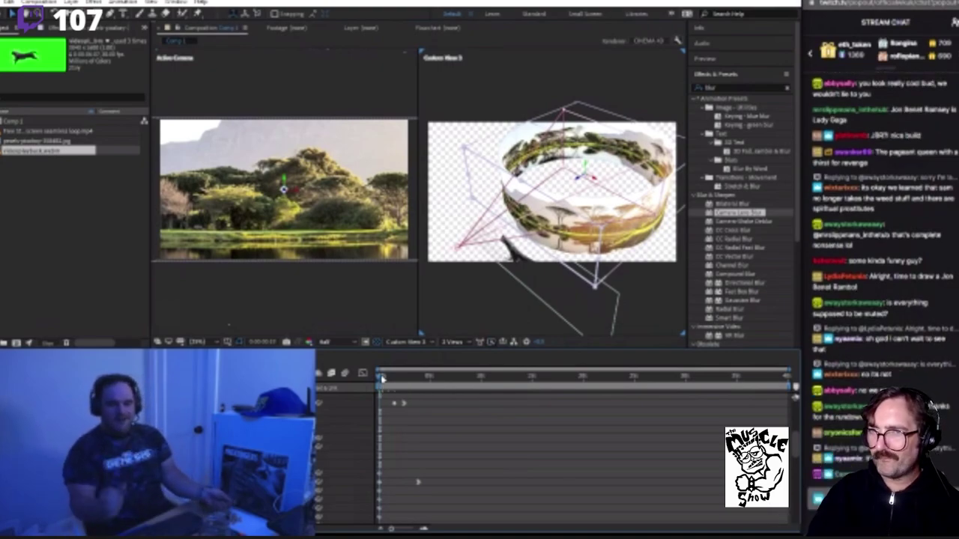
key(space)
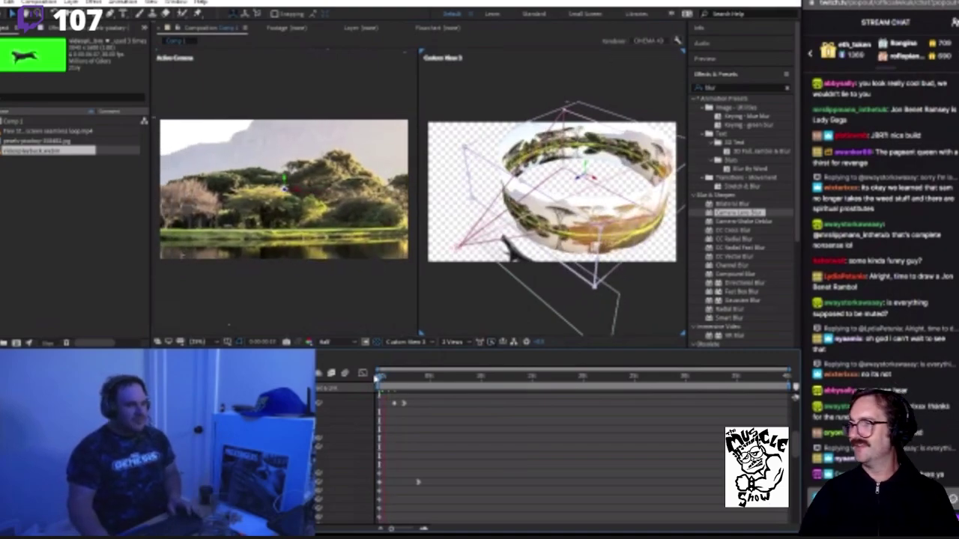
key(space)
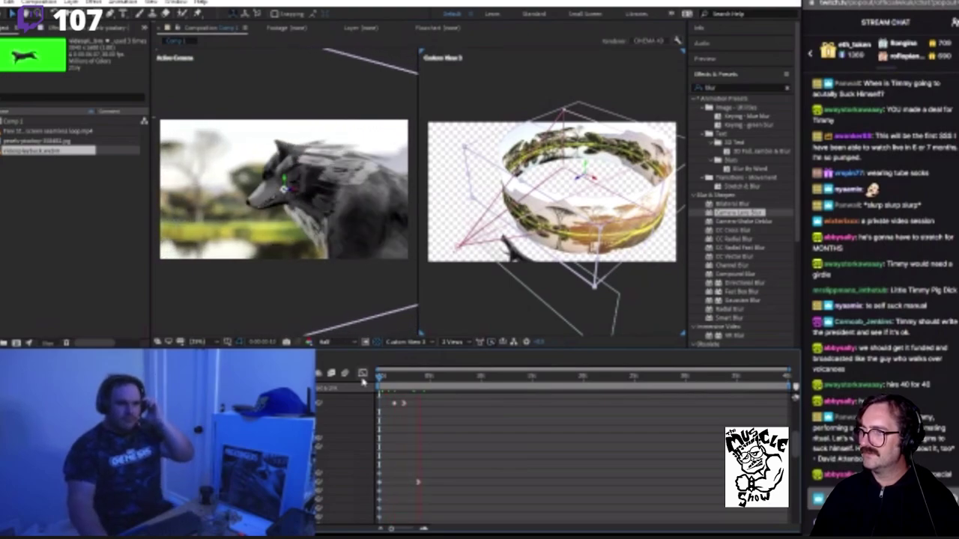
Step: Stop playback near the one-second mark and select all three wolf clip layers
click(432, 377)
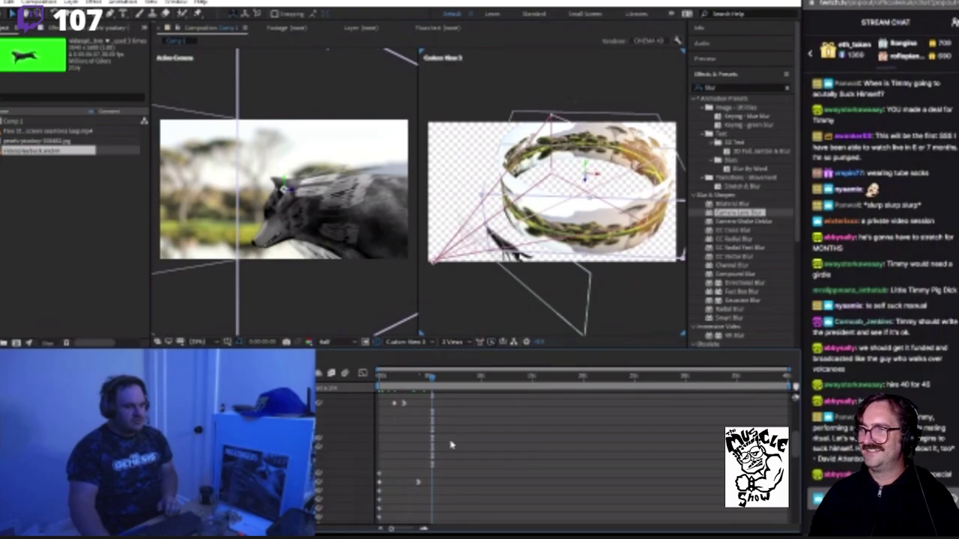
click(538, 411)
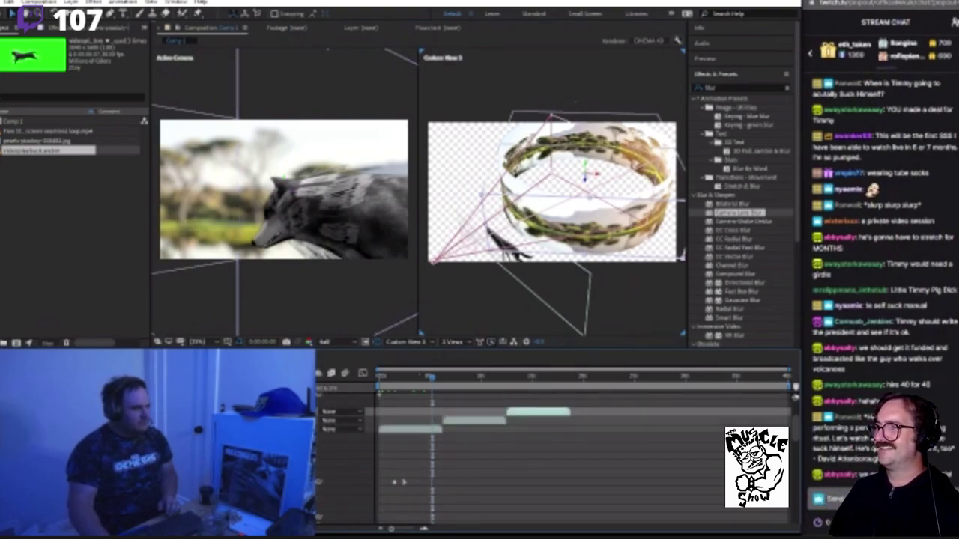
key(ctrl+a)
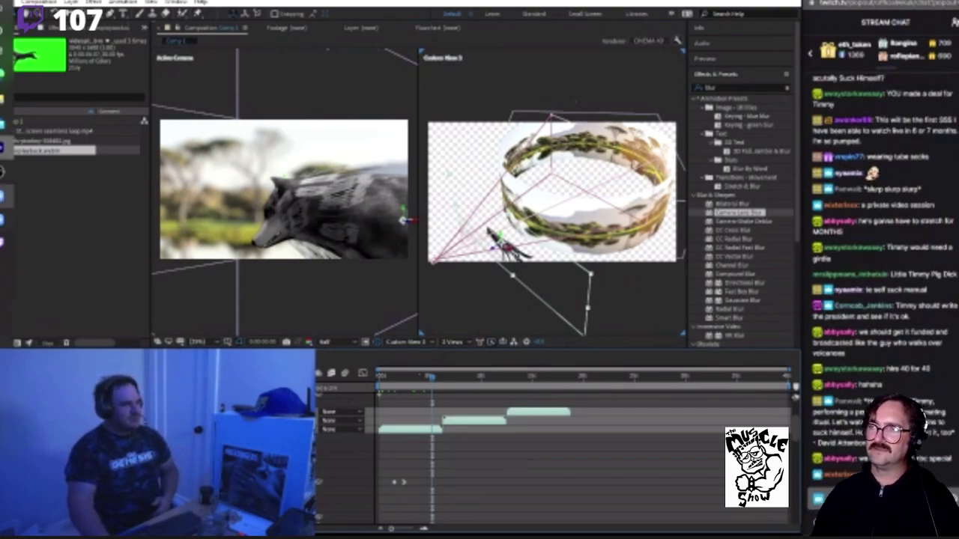
mouse_move(7, 214)
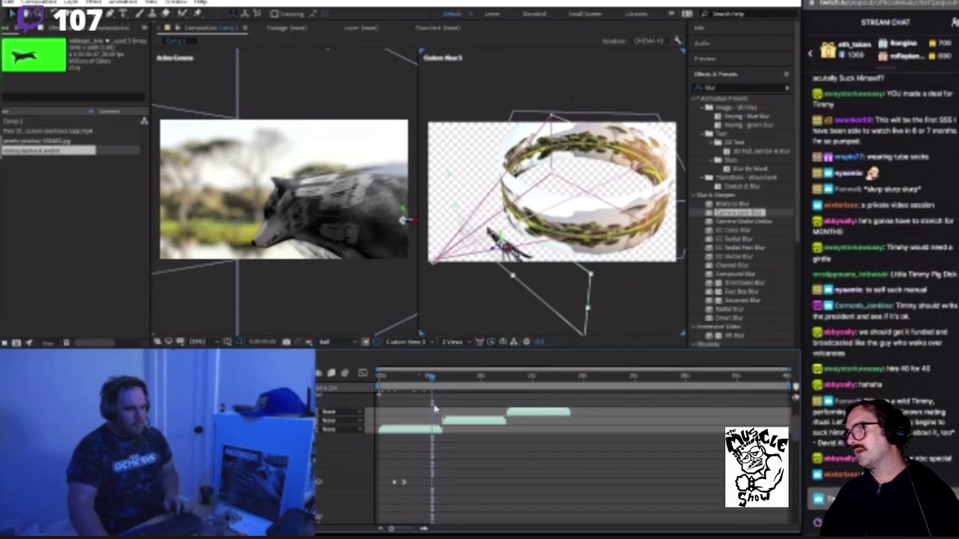
key(F2)
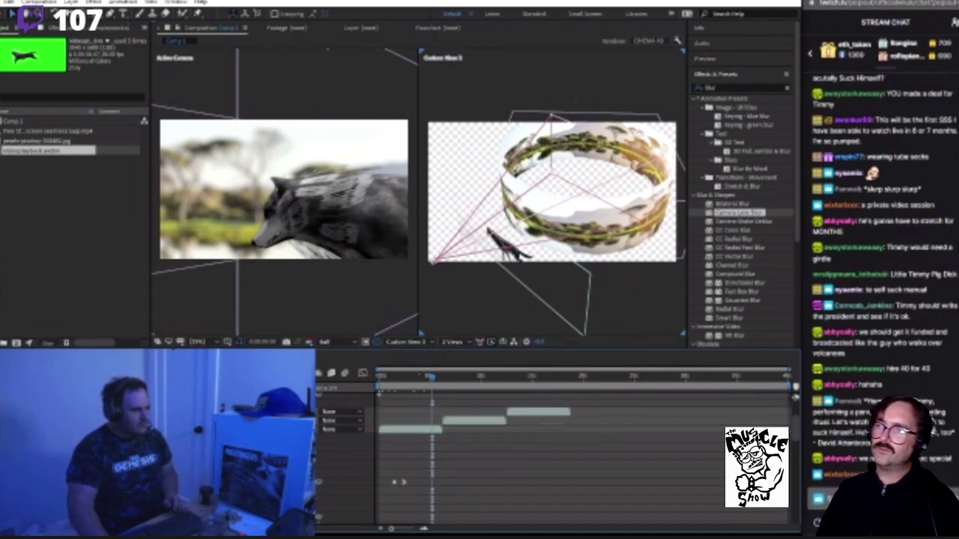
key(ctrl+a)
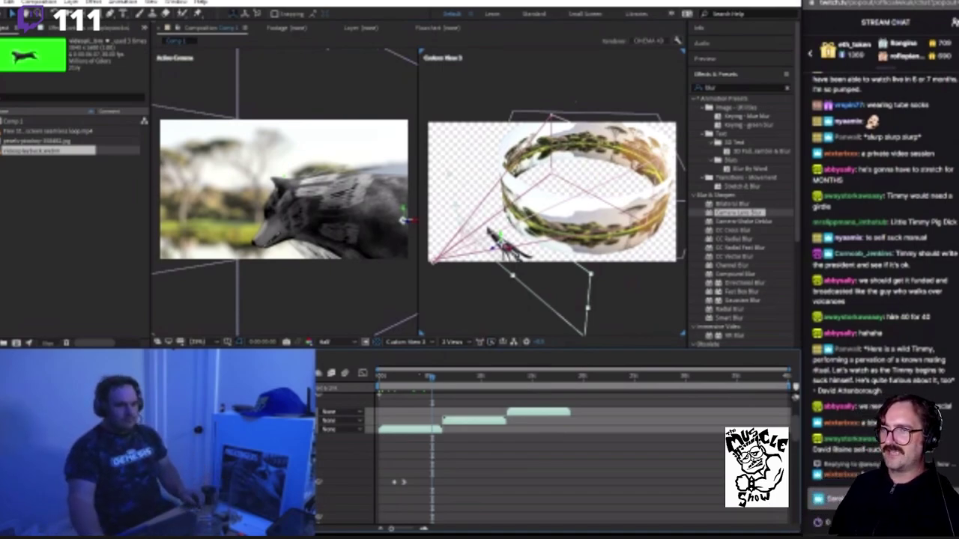
Step: Pre-compose the three selected wolf layers with 'Move all attributes' kept
right_click(120, 129)
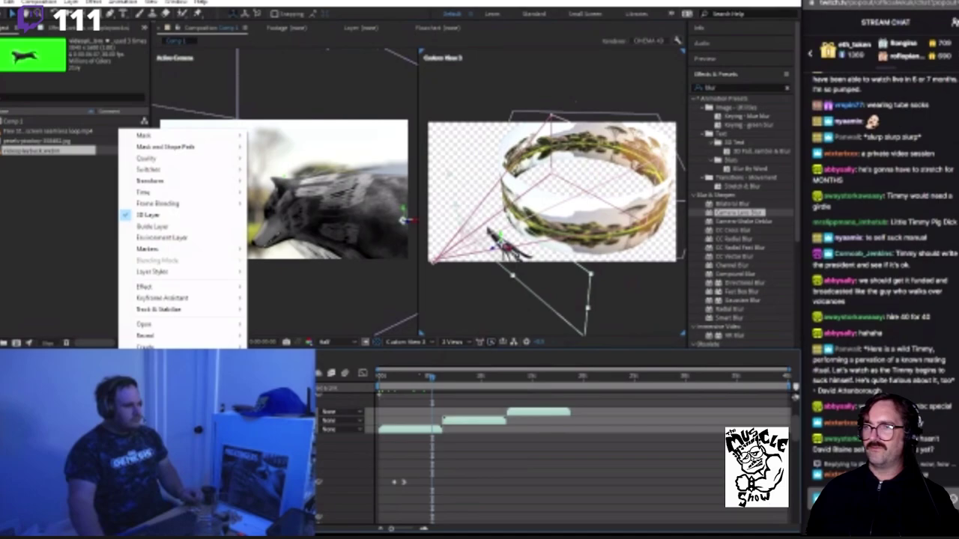
key(ctrl+shift+c)
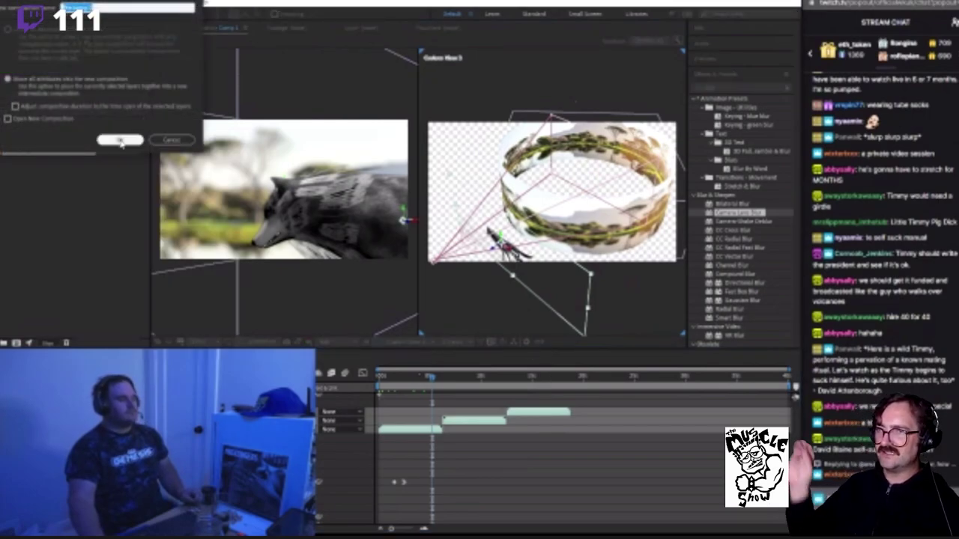
click(120, 140)
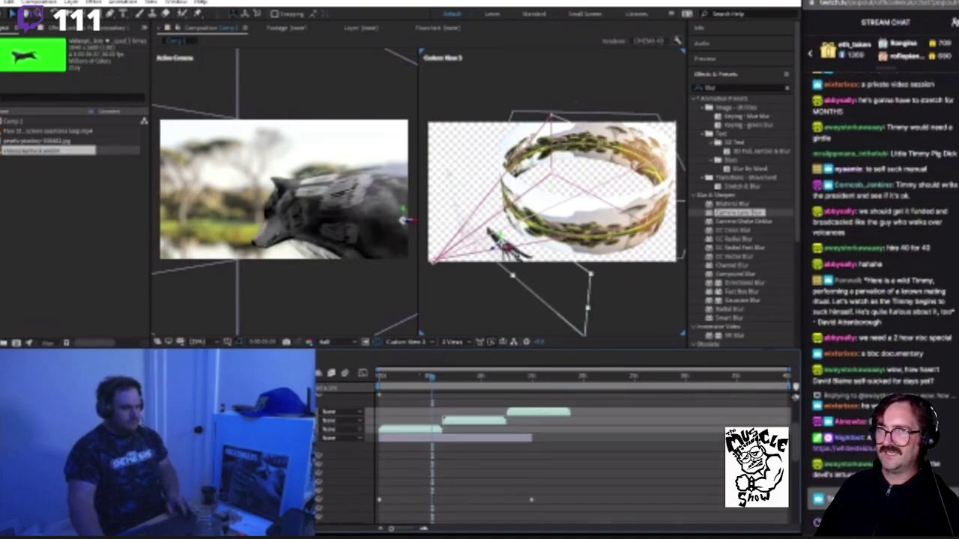
Step: Deselect the pre-comp layer and the wolf video file, then preview the composition
scroll(472, 470, up, 2)
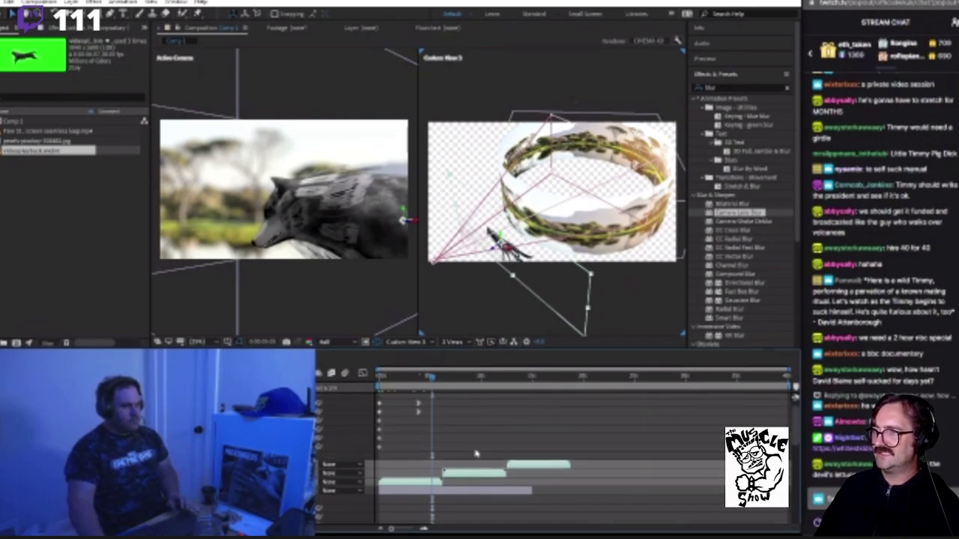
click(476, 453)
scroll(517, 476, down, 3)
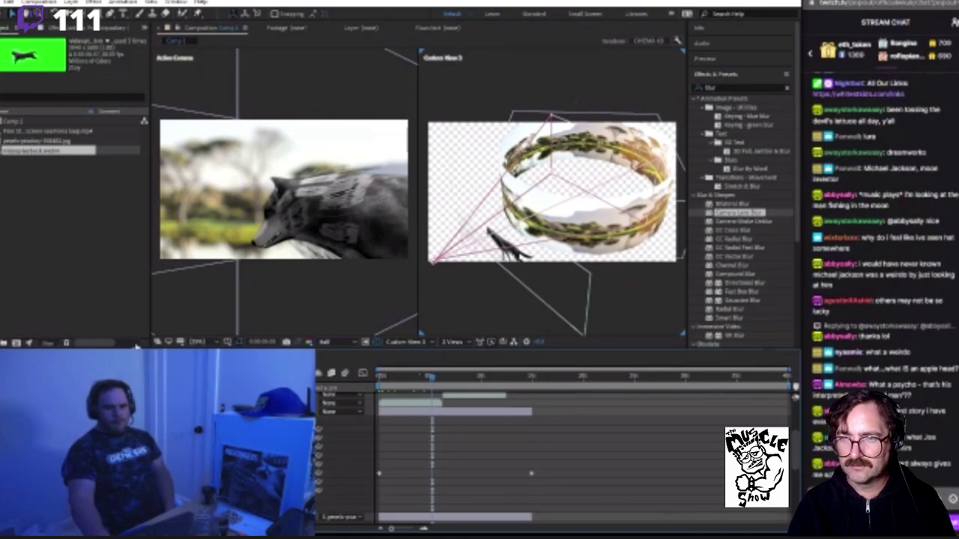
click(82, 292)
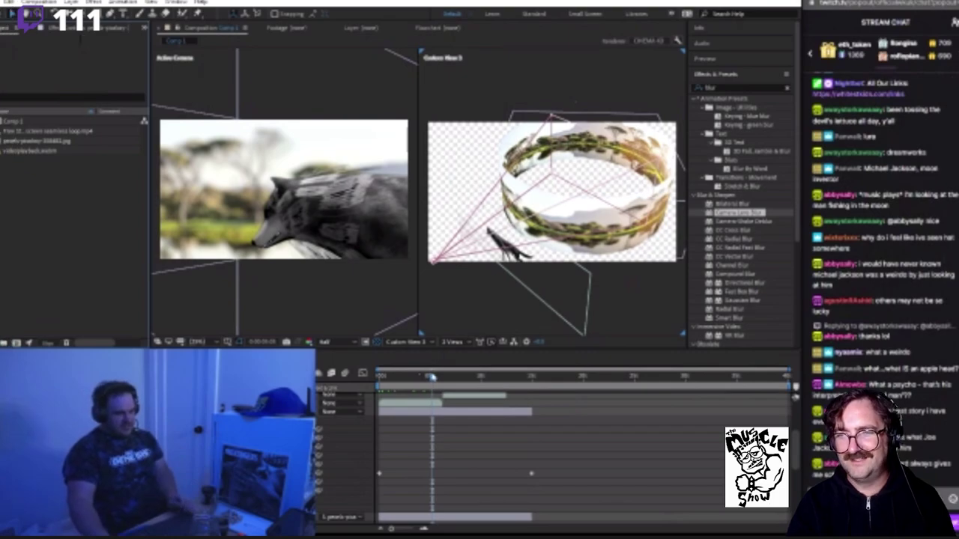
key(space)
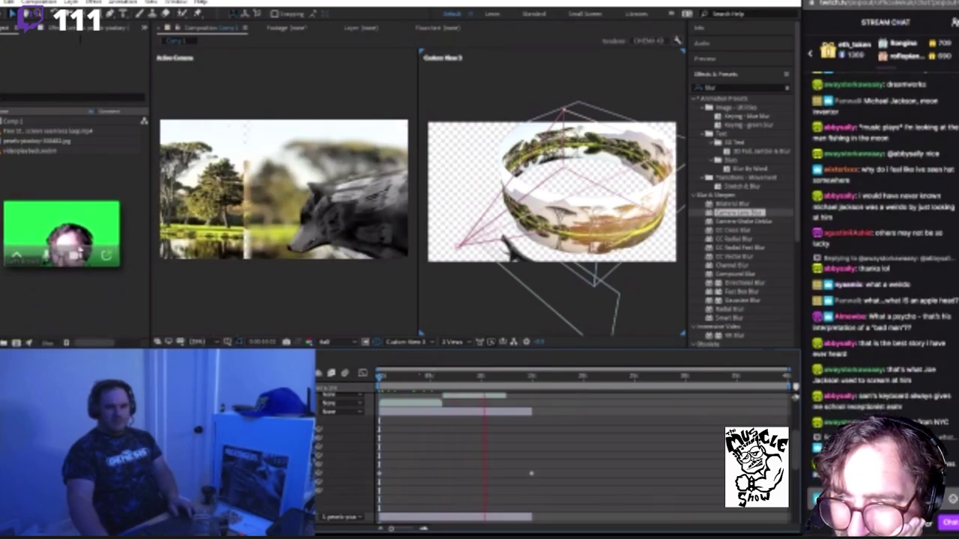
Step: Scrub to where the wolf enters, reveal the keyframes with U, and play from the start
click(452, 378)
drag(452, 378, 332, 376)
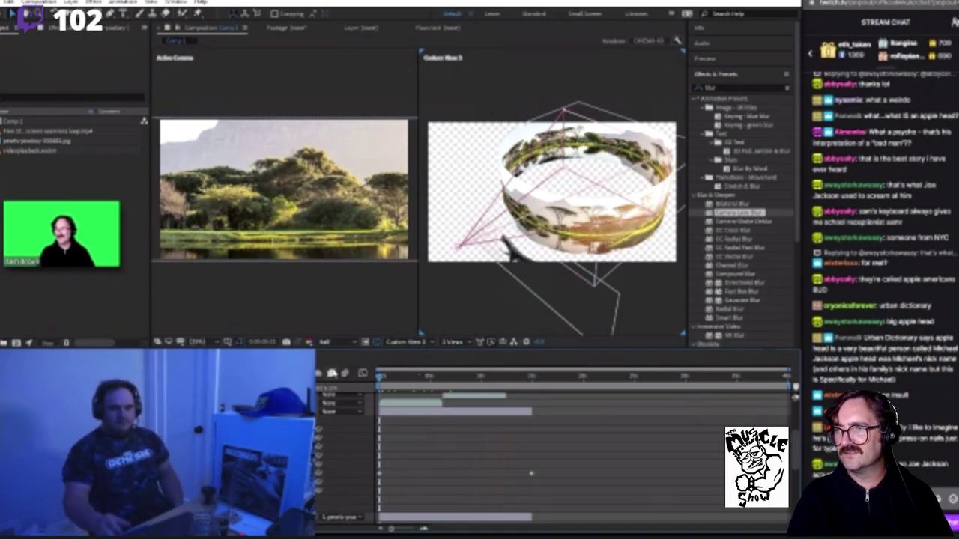
drag(387, 381, 417, 388)
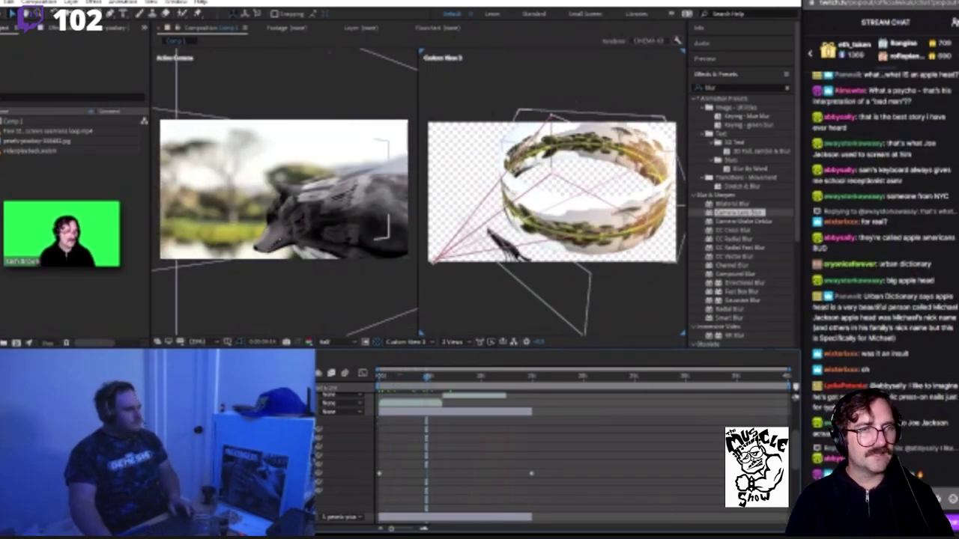
key(u)
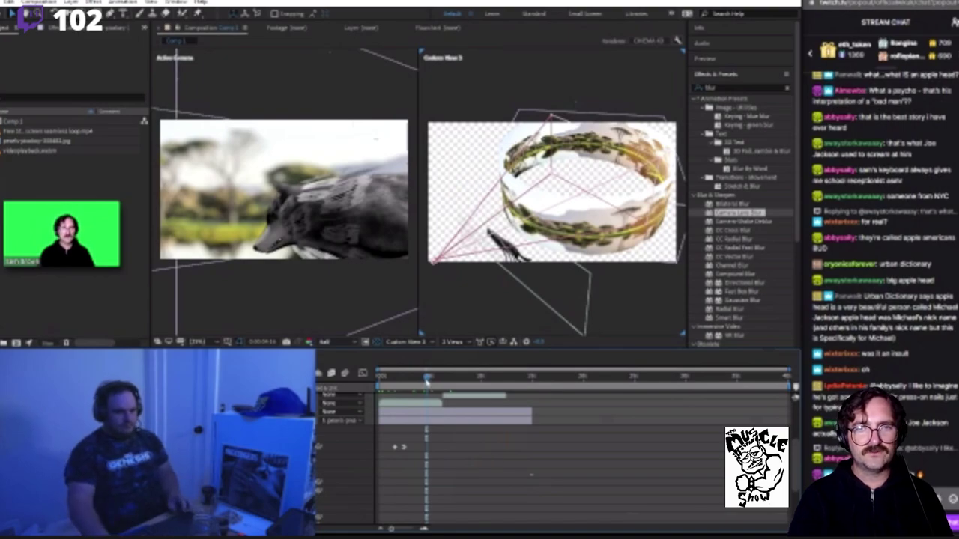
key(Home)
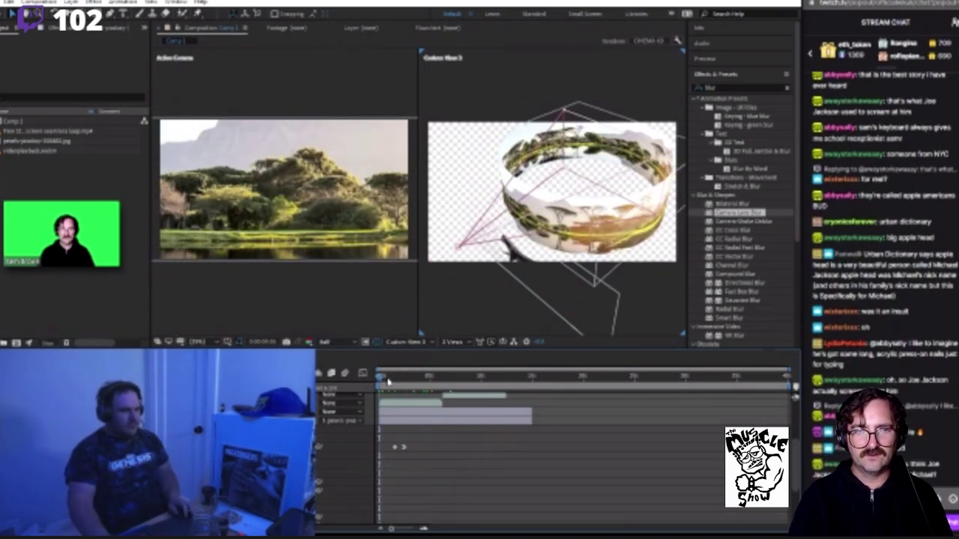
key(space)
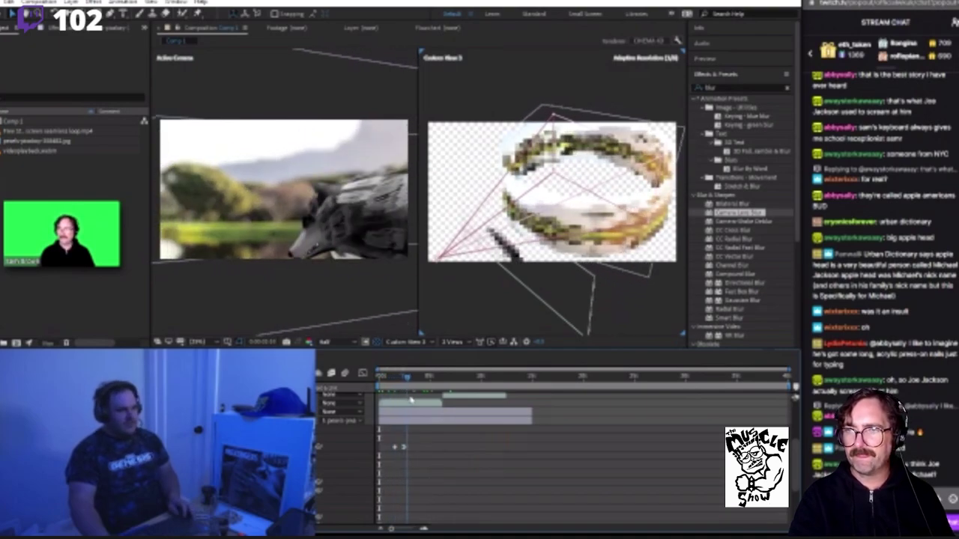
scroll(554, 449, up, 3)
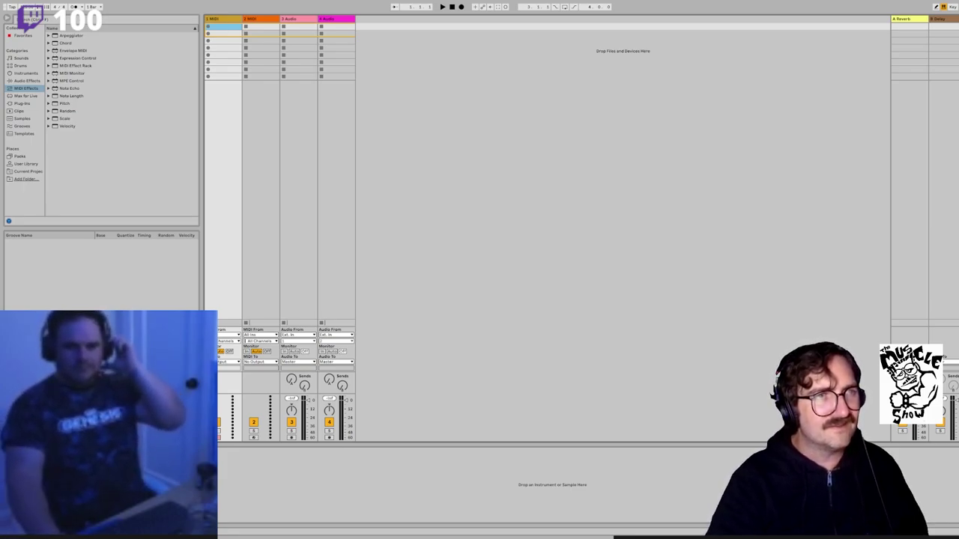
Step: Play the 1-MIDI 1 clip, view its notes, delete it, and select the first MIDI track
click(208, 27)
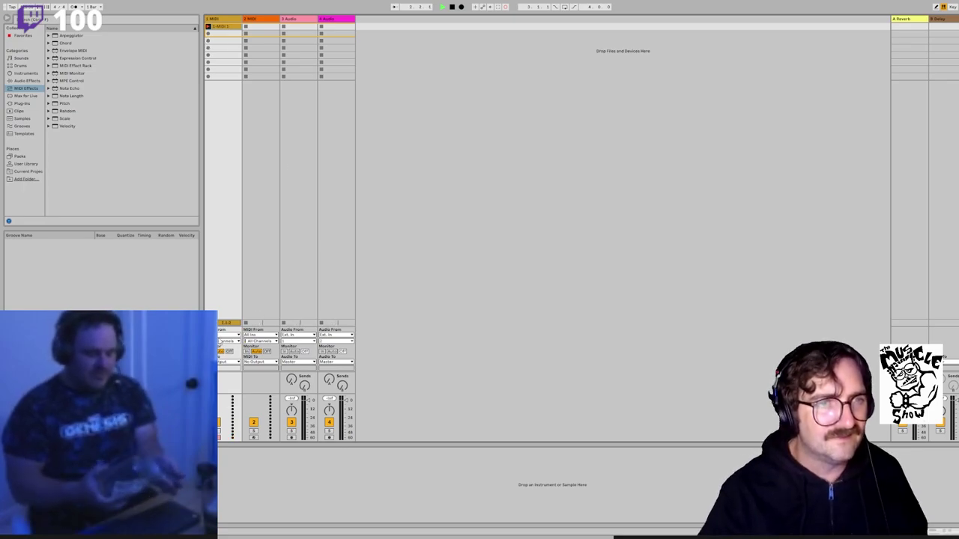
click(221, 27)
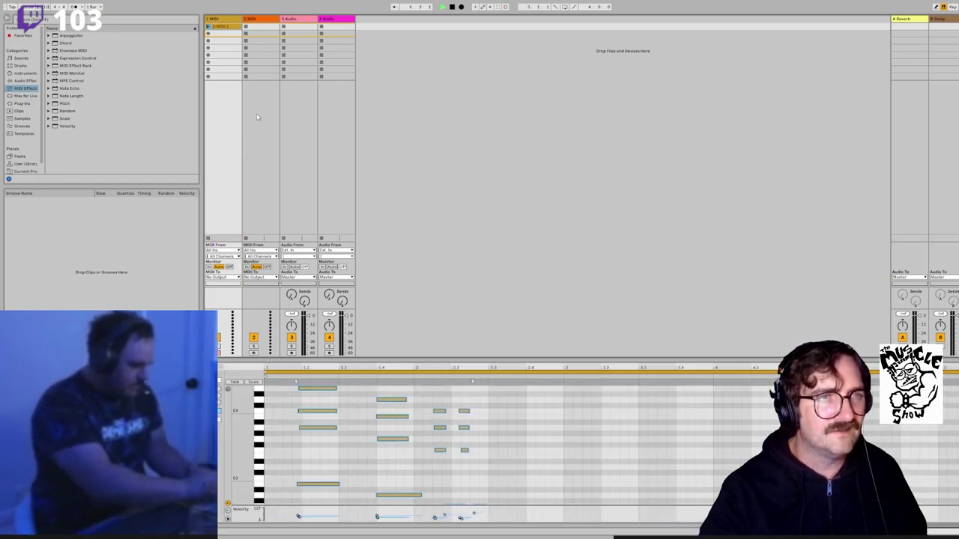
key(Delete)
click(228, 20)
Step: Browse the Sounds Effects category, then list the built-in instruments and pick Operator
click(432, 77)
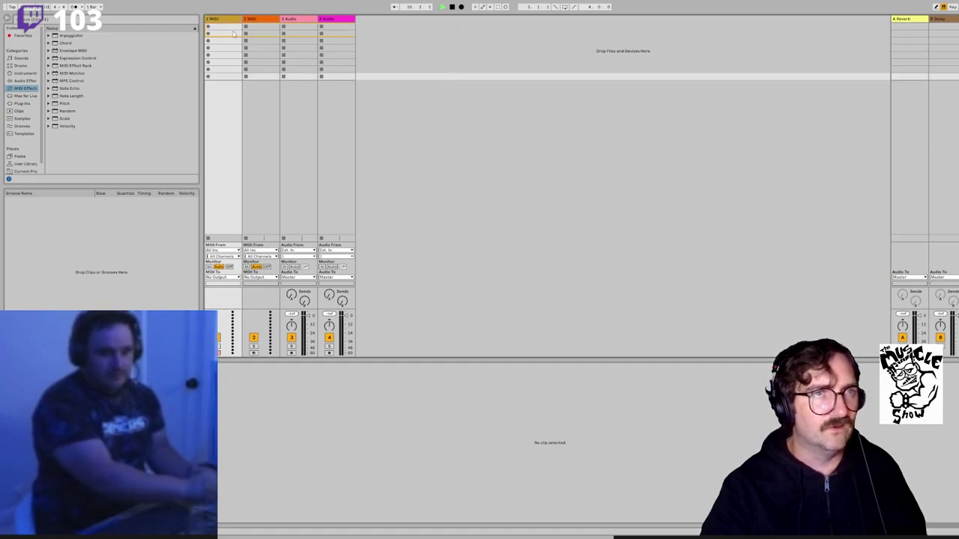
click(19, 58)
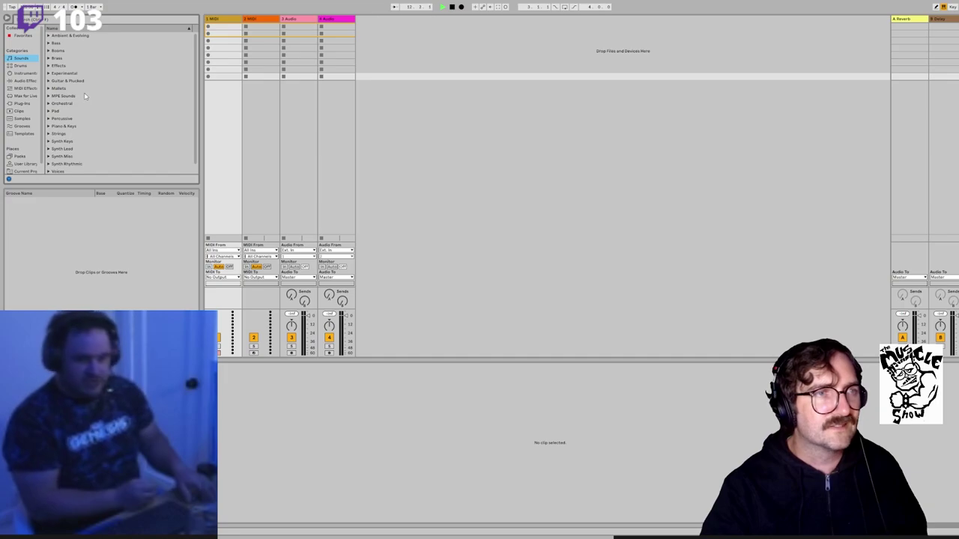
click(75, 67)
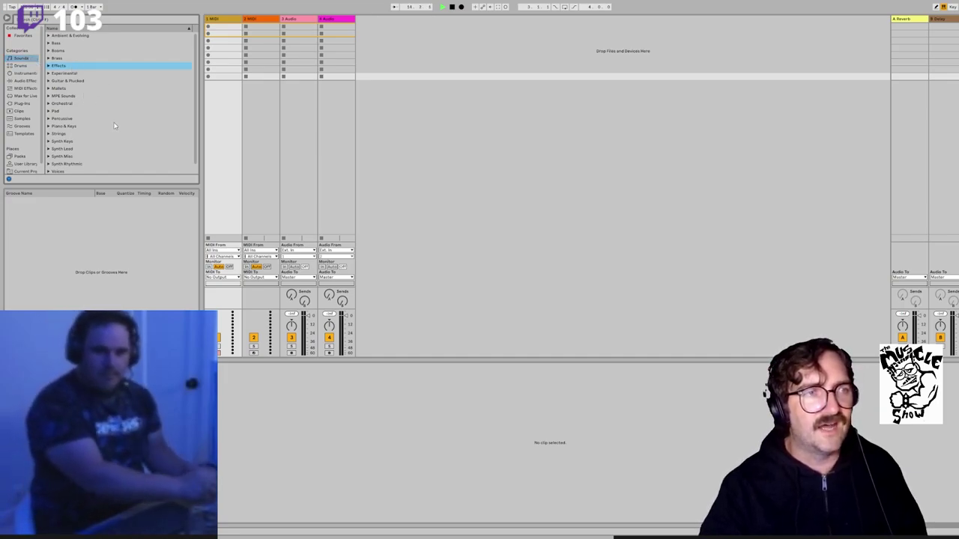
scroll(136, 164, down, 1)
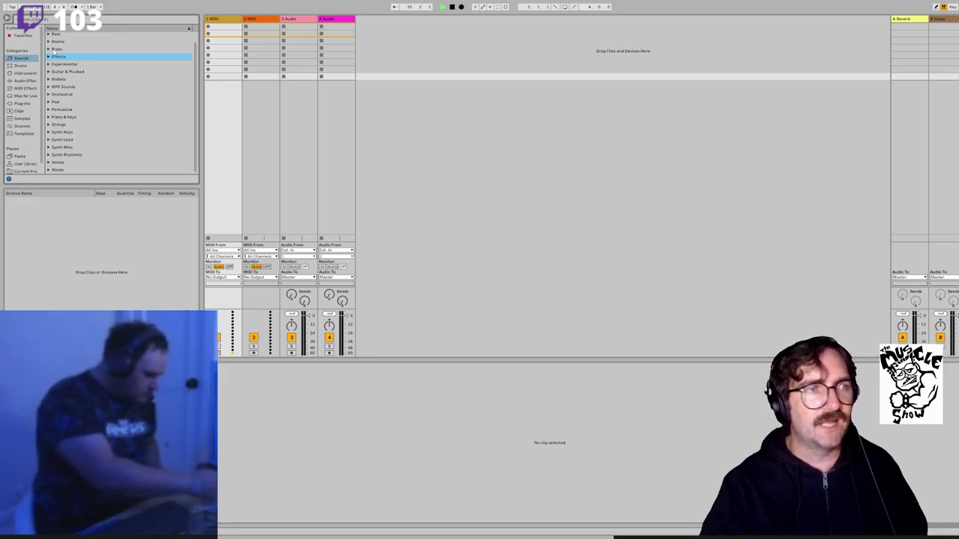
scroll(87, 88, up, 1)
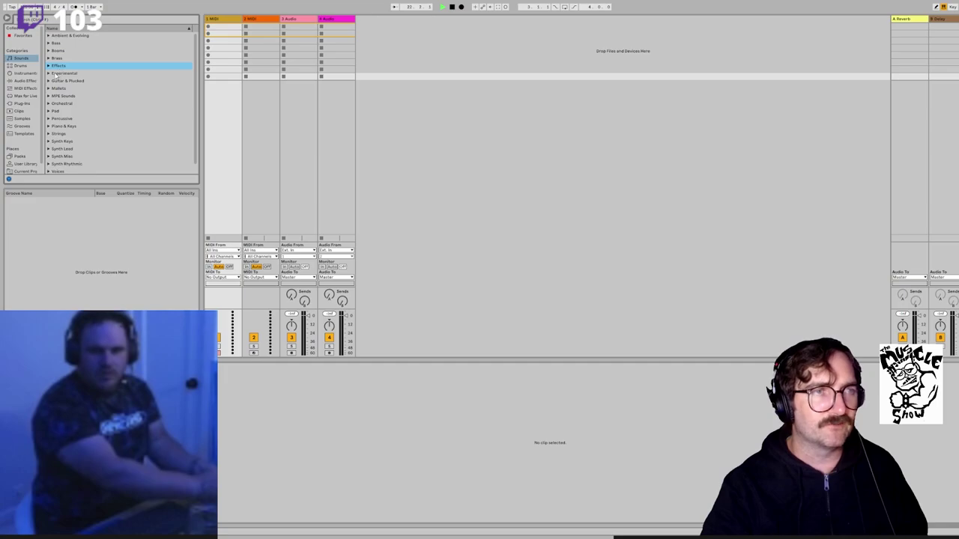
scroll(62, 134, down, 1)
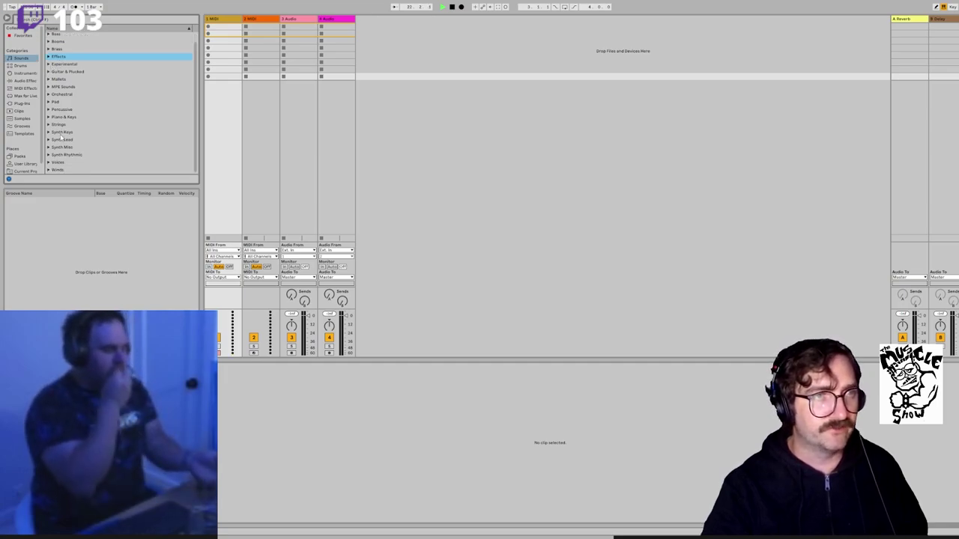
click(22, 74)
click(74, 66)
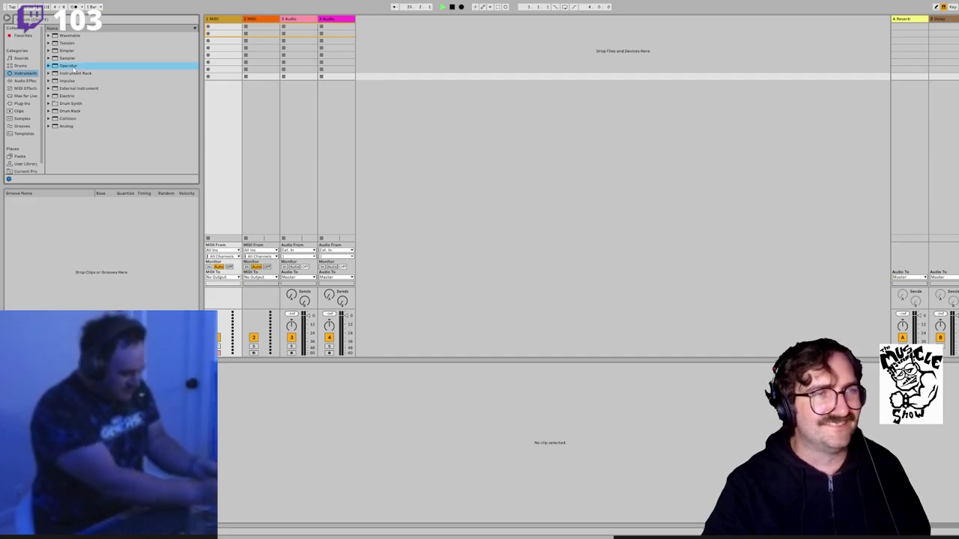
Step: Drag Wavetable from the Instruments browser into Session view, creating a fifth track, '5 Wavetable'
click(67, 97)
drag(64, 36, 331, 77)
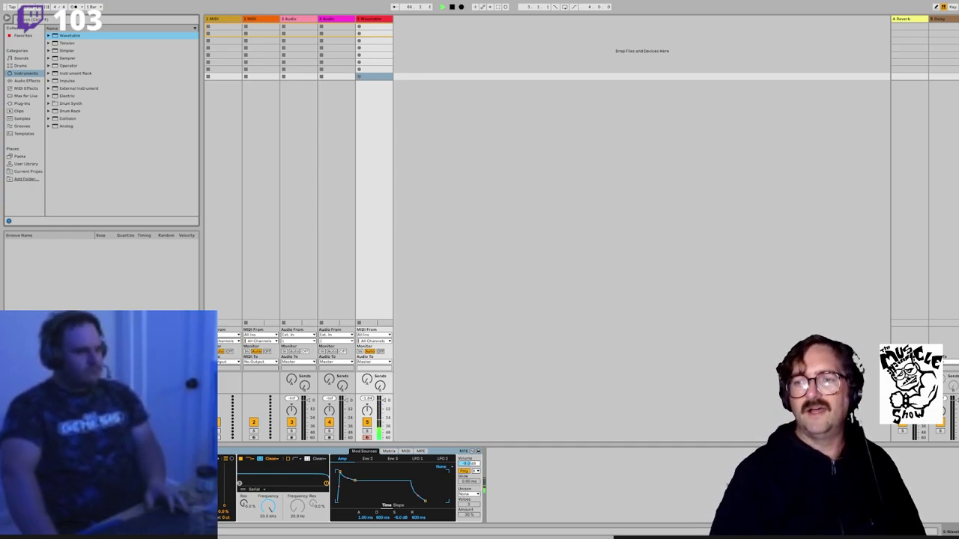
click(608, 130)
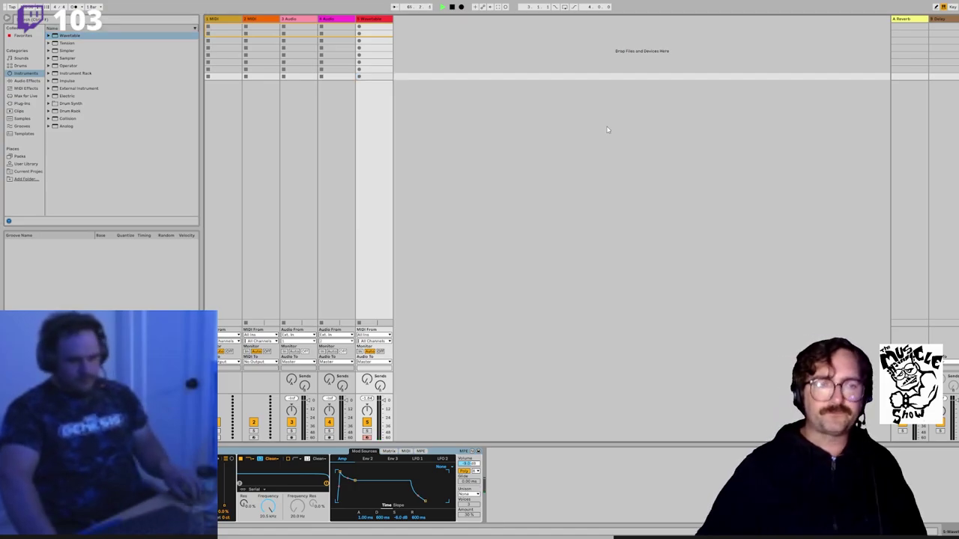
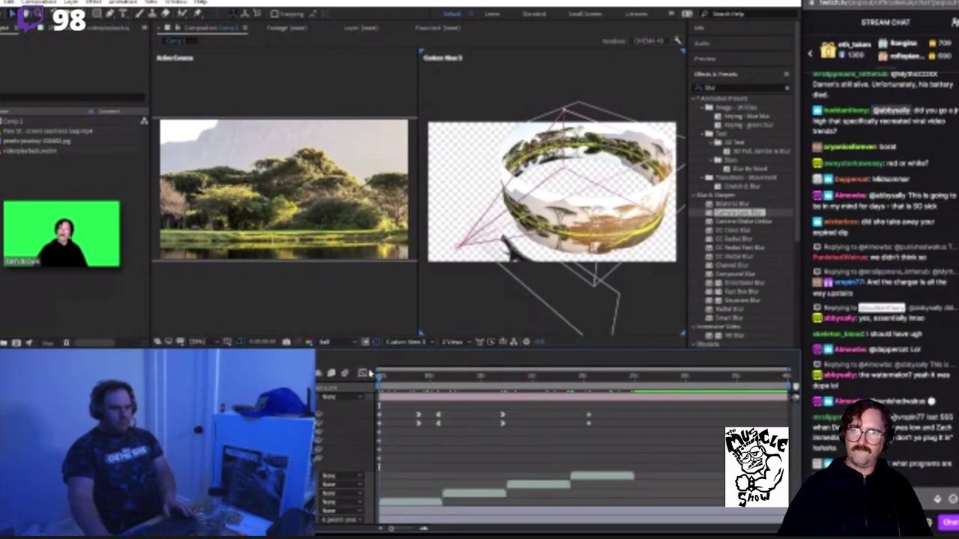
Step: Play the camera flythrough preview and stop it when the wolf appears beside the landscape
key(space)
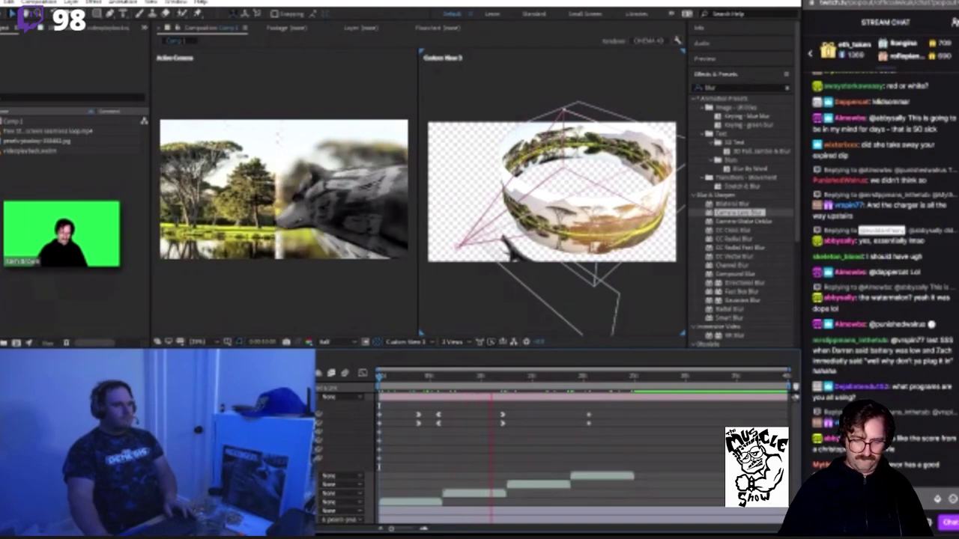
key(space)
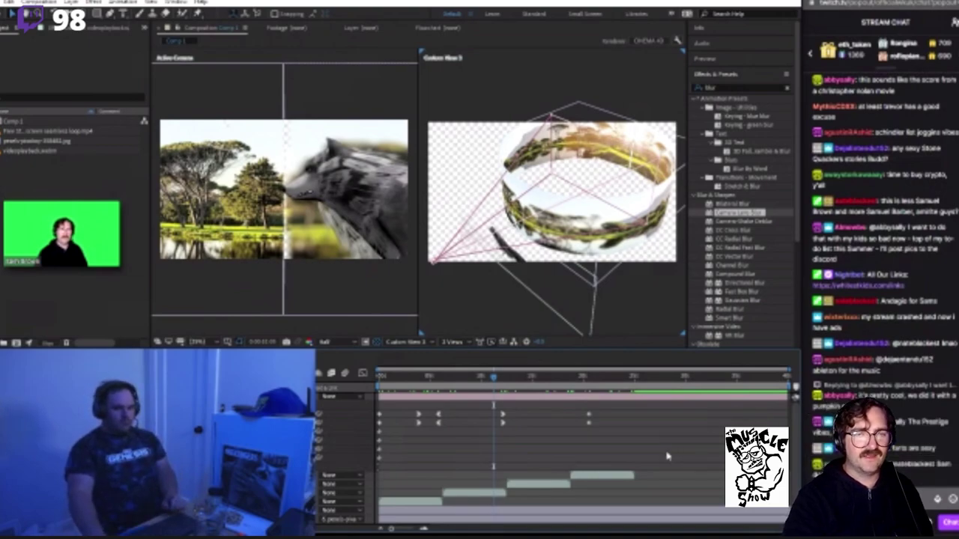
mouse_move(503, 428)
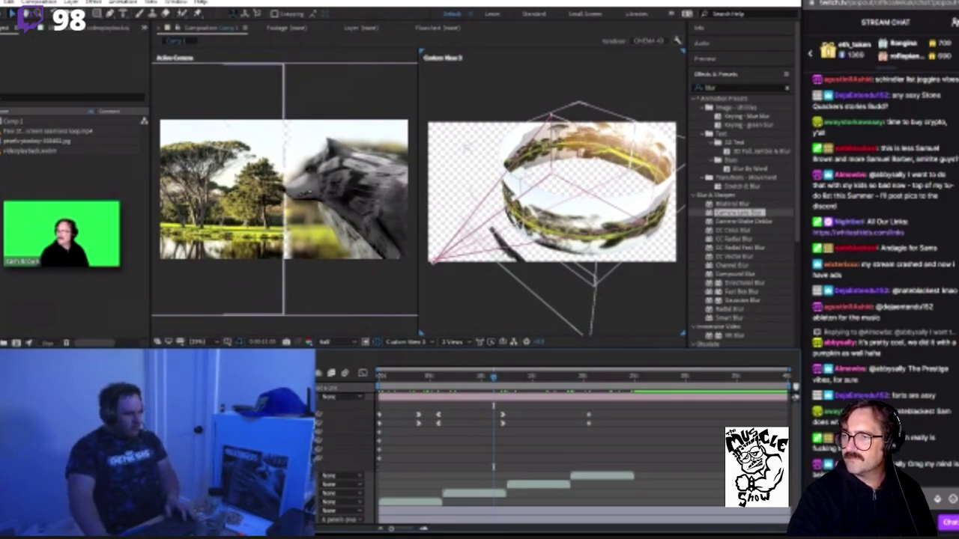
Step: Scroll the Timeline layer list down until layer 5 and its keyframes are at the top
scroll(584, 450, down, 5)
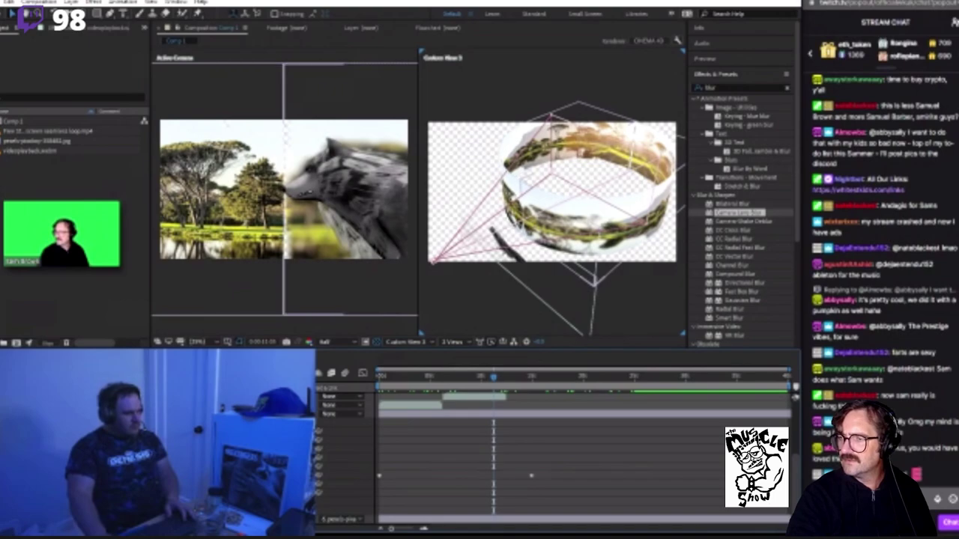
scroll(585, 449, down, 4)
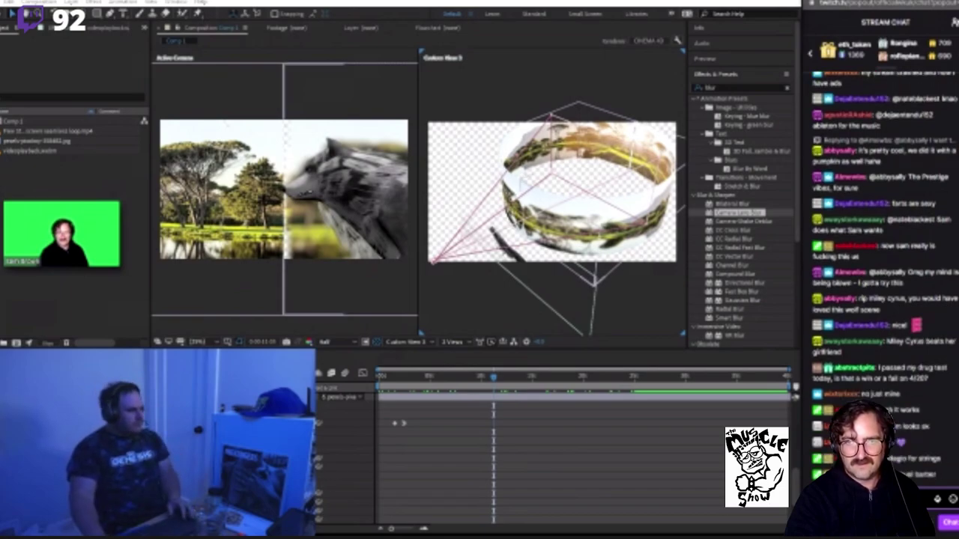
Step: Select a photo layer, then the bottom layer in the stack, to show their 3D axes
click(344, 396)
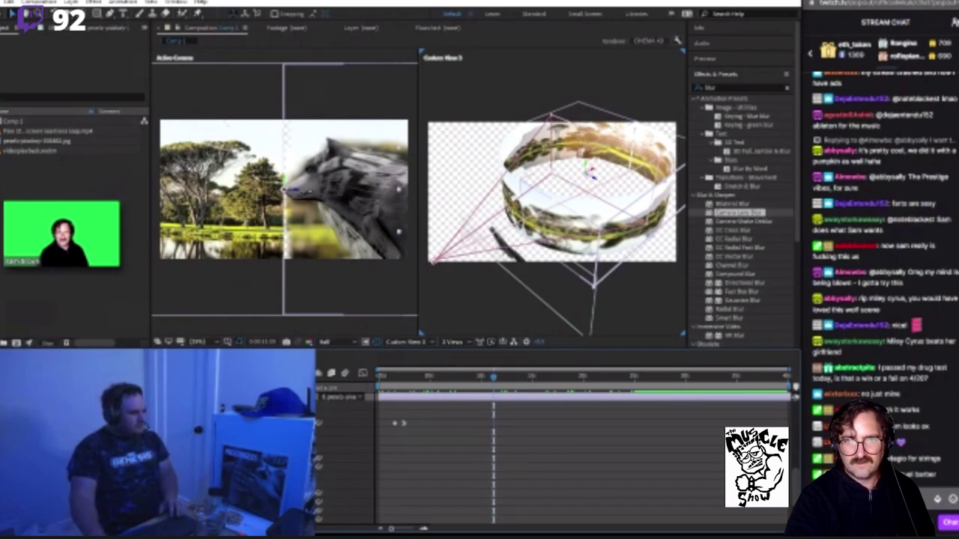
scroll(524, 449, up, 5)
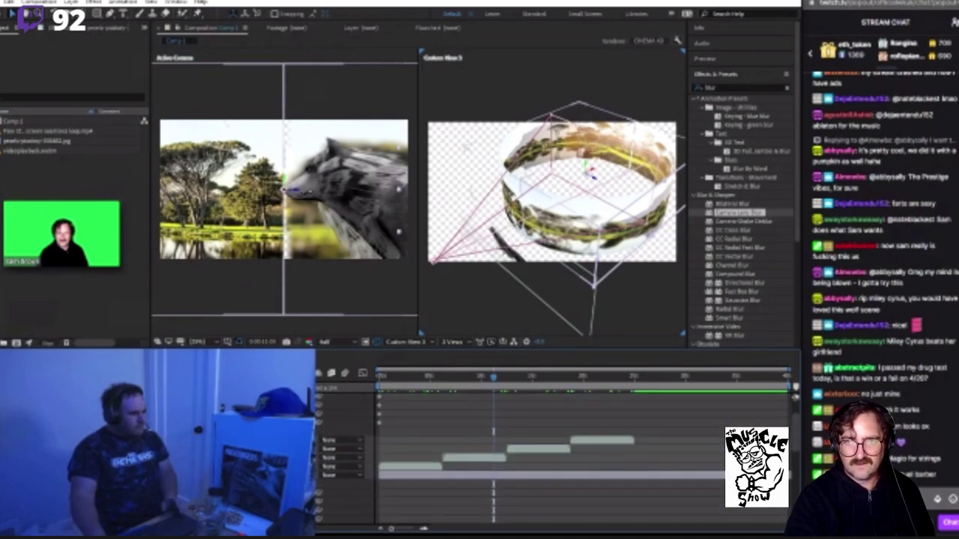
click(500, 474)
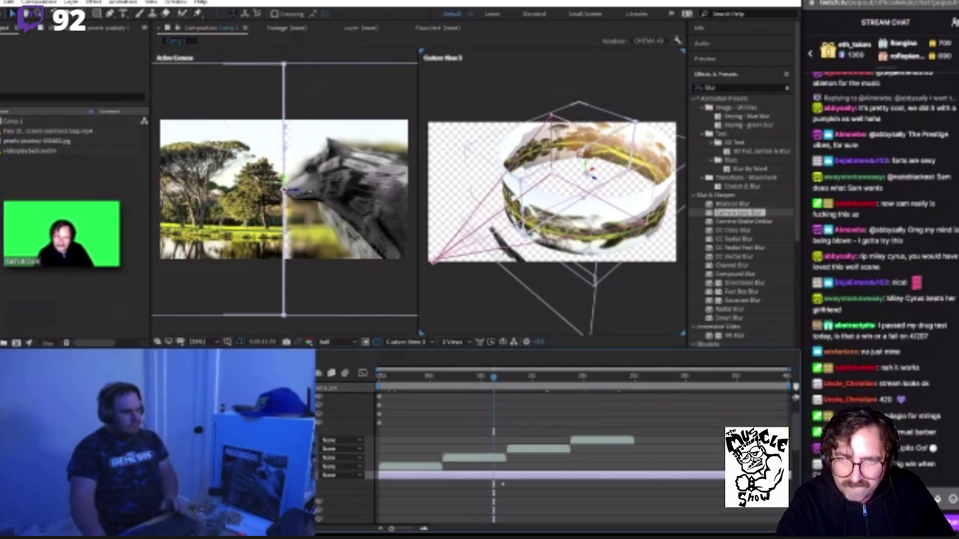
scroll(442, 480, down, 3)
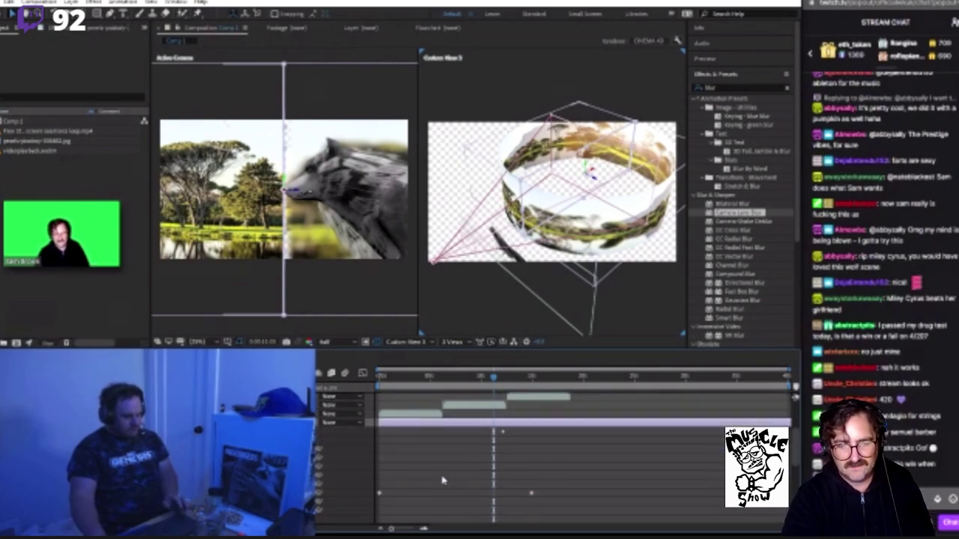
scroll(442, 480, down, 1)
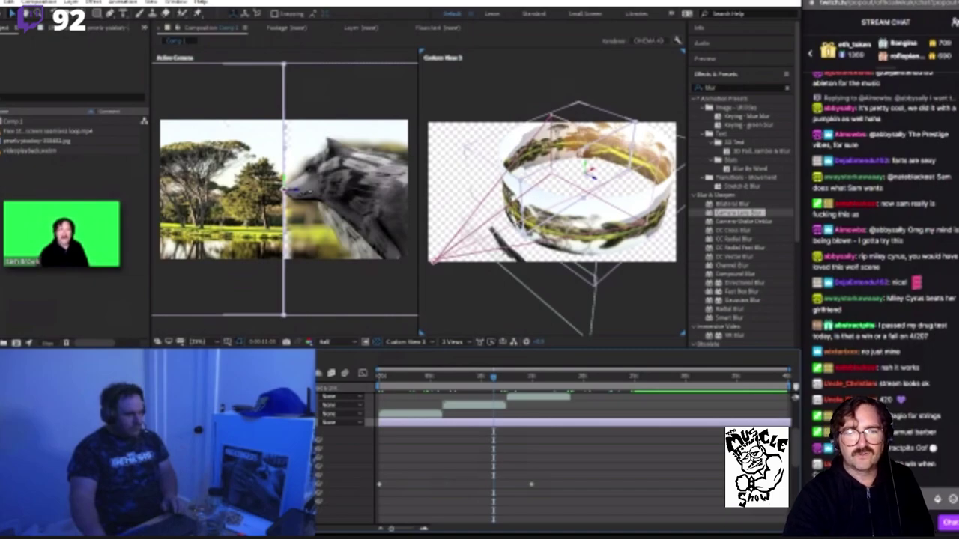
scroll(441, 480, down, 2)
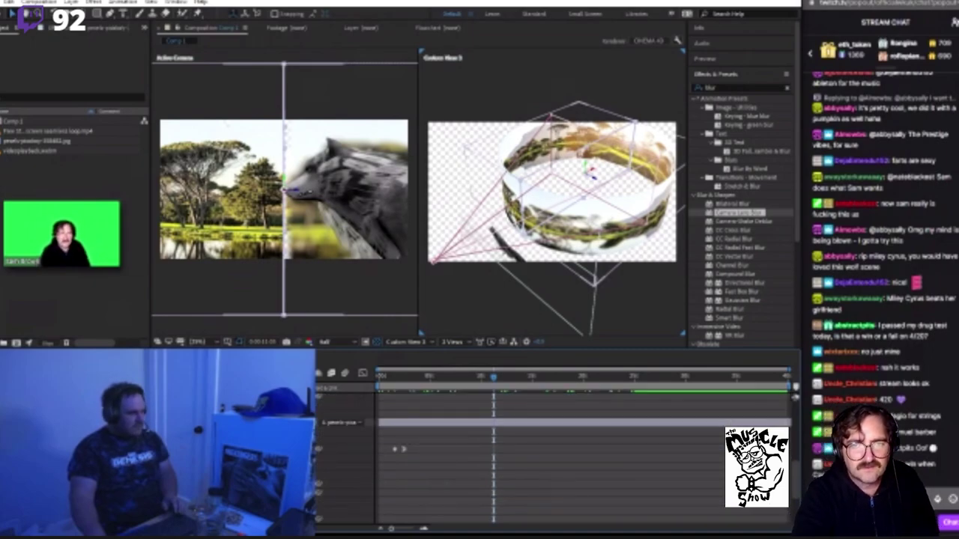
scroll(531, 485, up, 2)
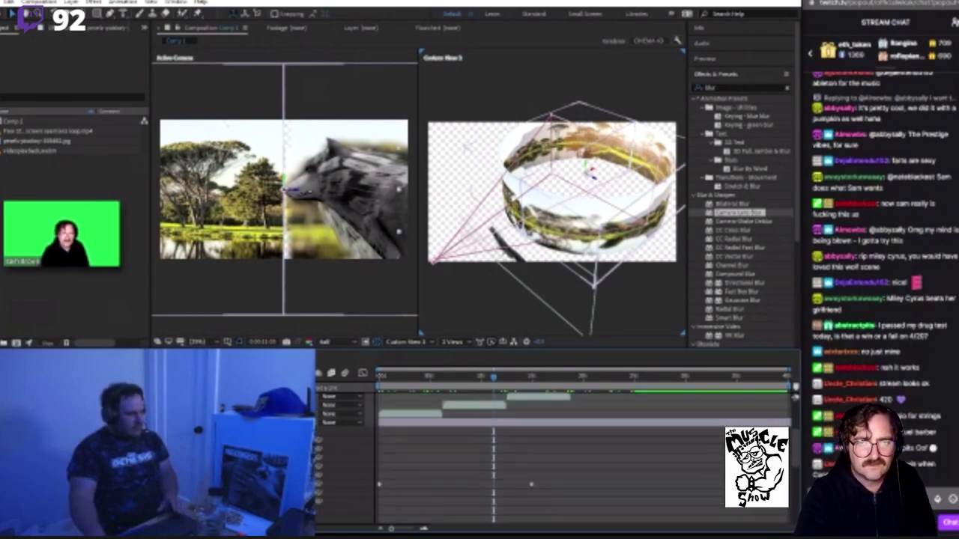
Step: Select photo layer 5 so it is outlined, then scrub forward to watch the camera advance
click(502, 424)
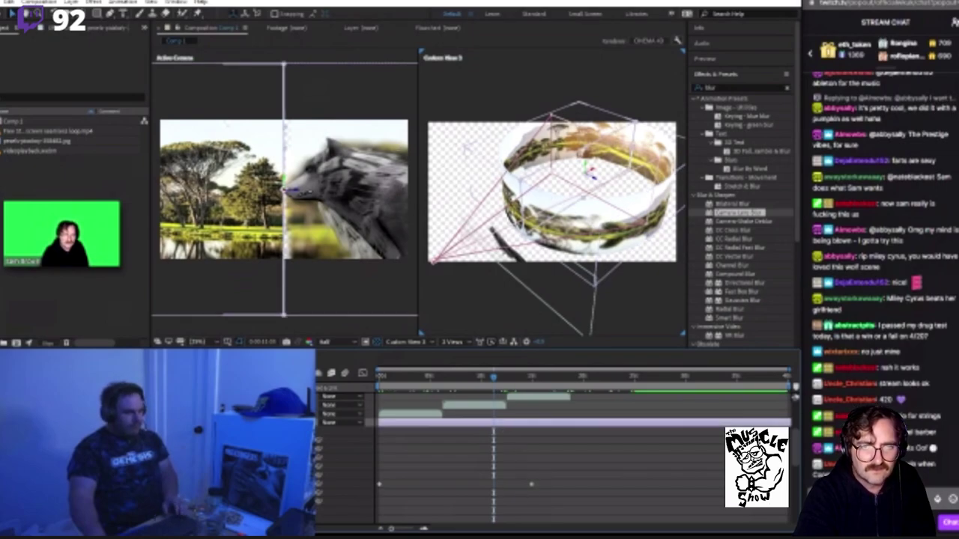
scroll(584, 449, down, 2)
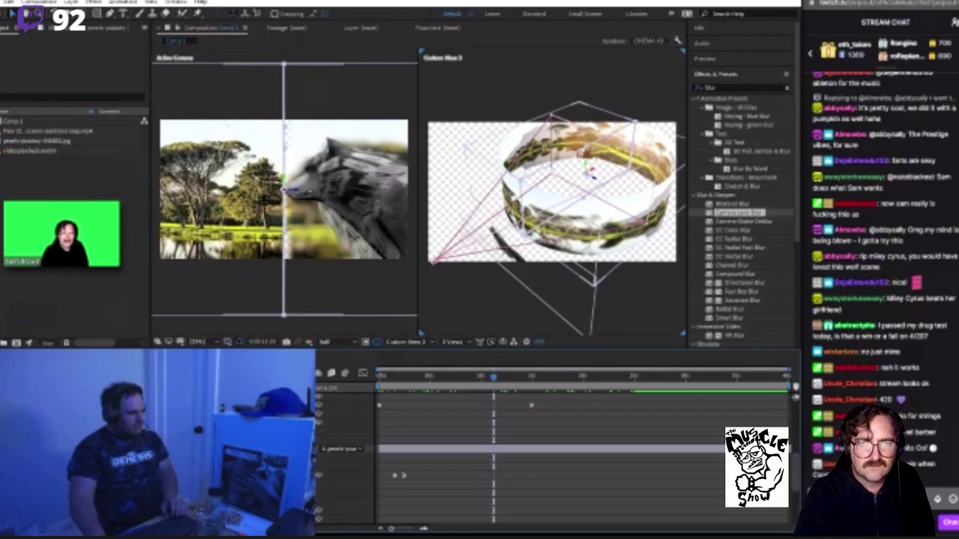
scroll(584, 435, up, 2)
scroll(585, 434, down, 2)
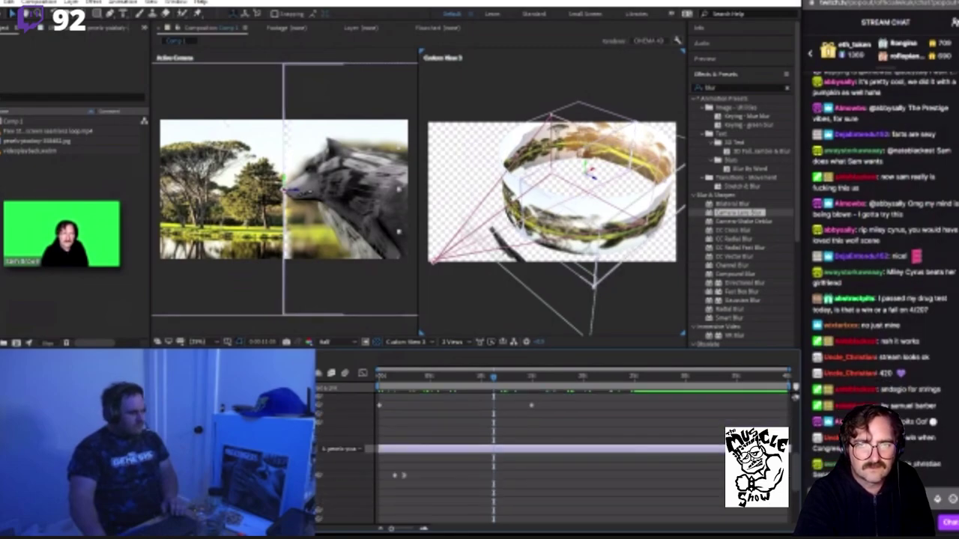
scroll(584, 434, down, 1)
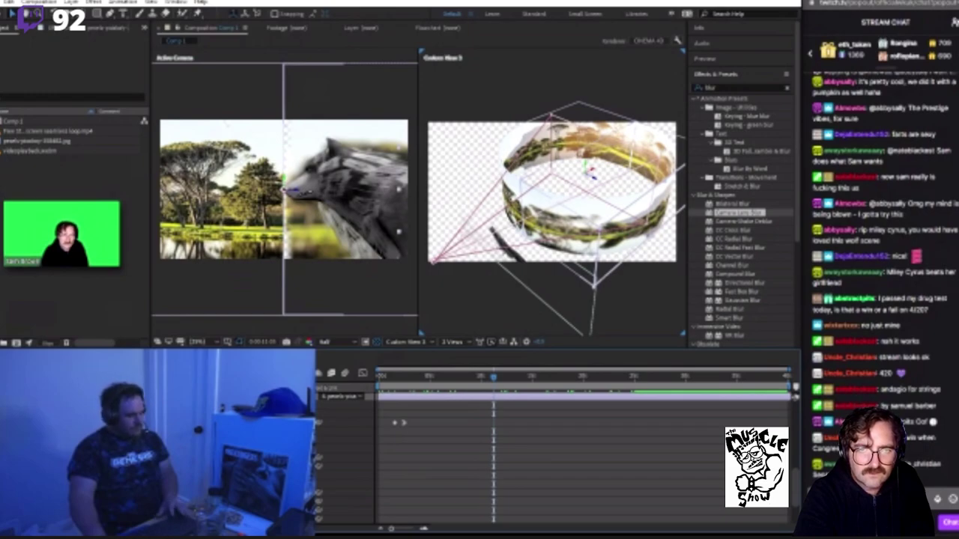
scroll(584, 434, up, 1)
click(584, 424)
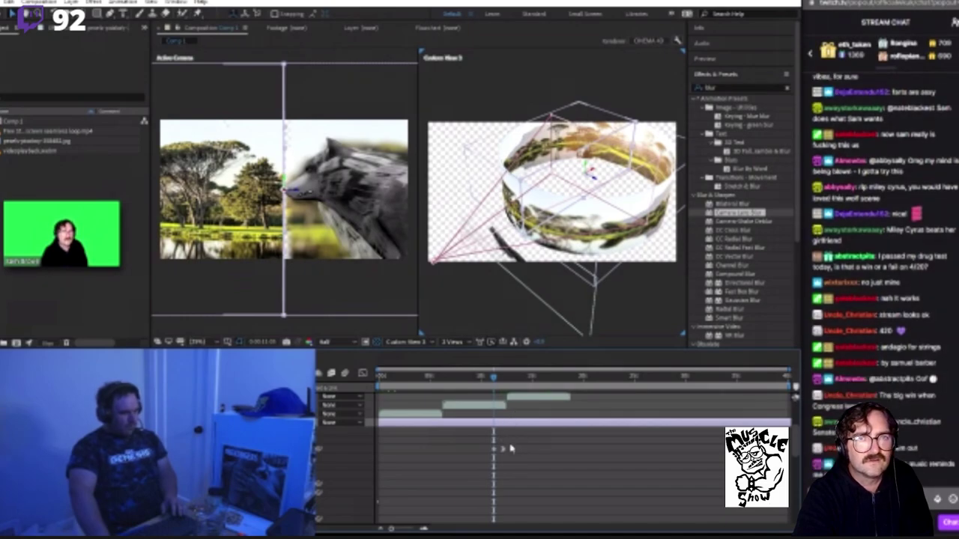
drag(501, 384, 514, 383)
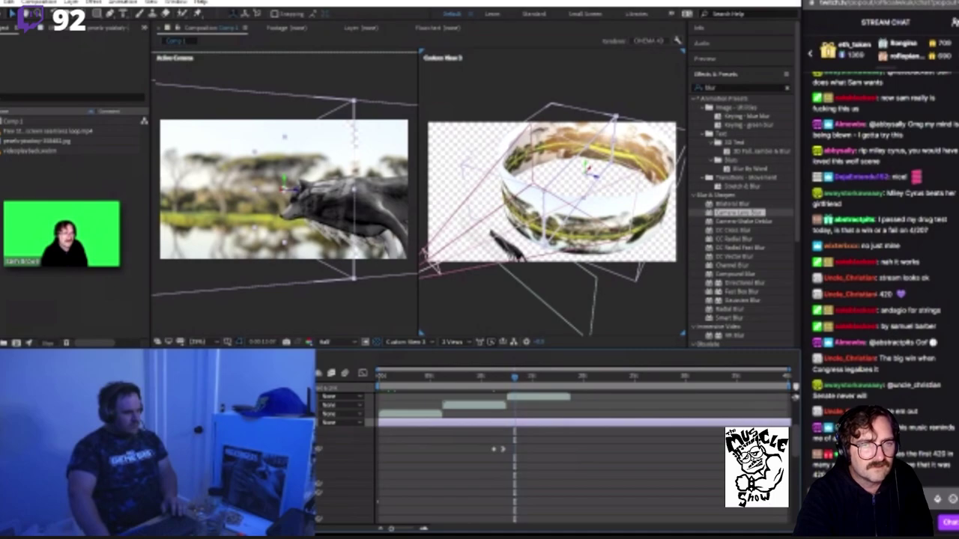
drag(444, 437, 509, 458)
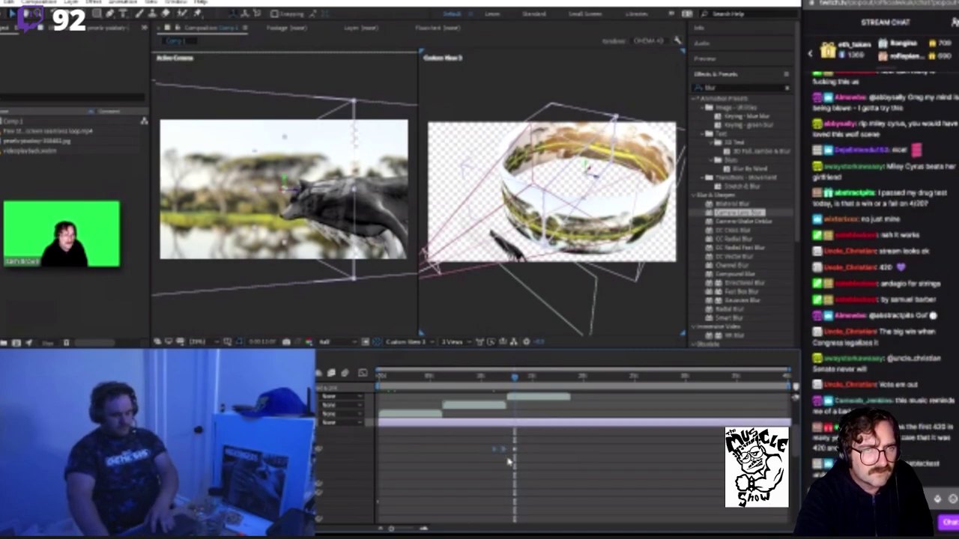
drag(511, 378, 488, 385)
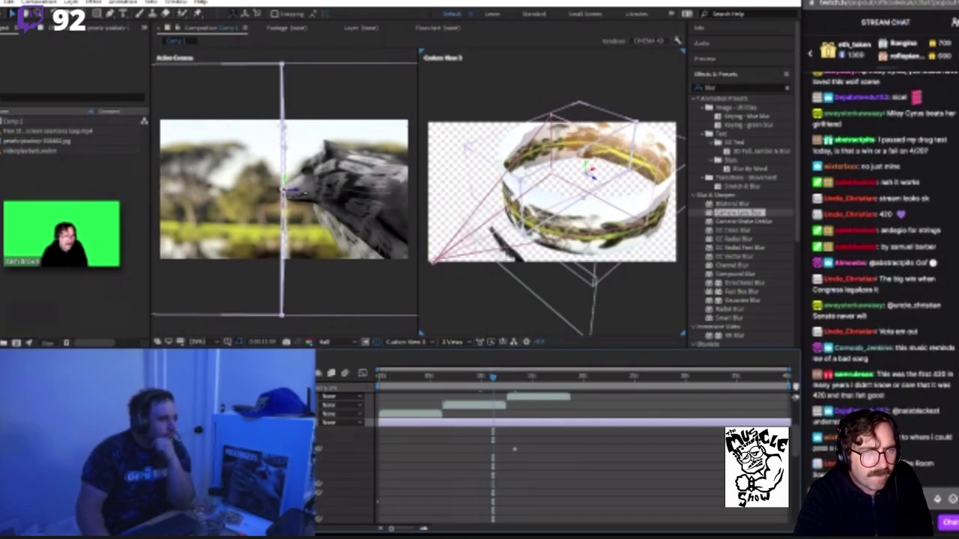
scroll(453, 496, up, 3)
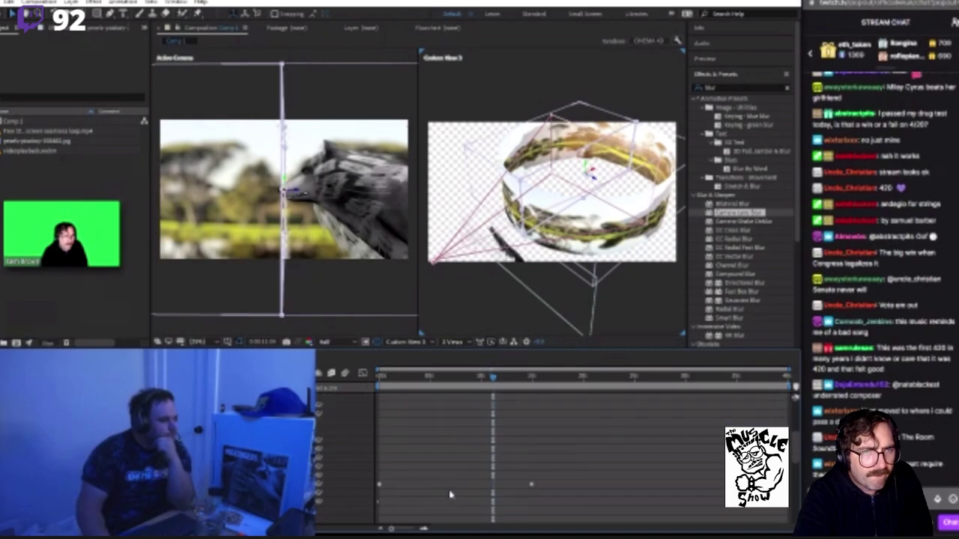
scroll(547, 449, down, 3)
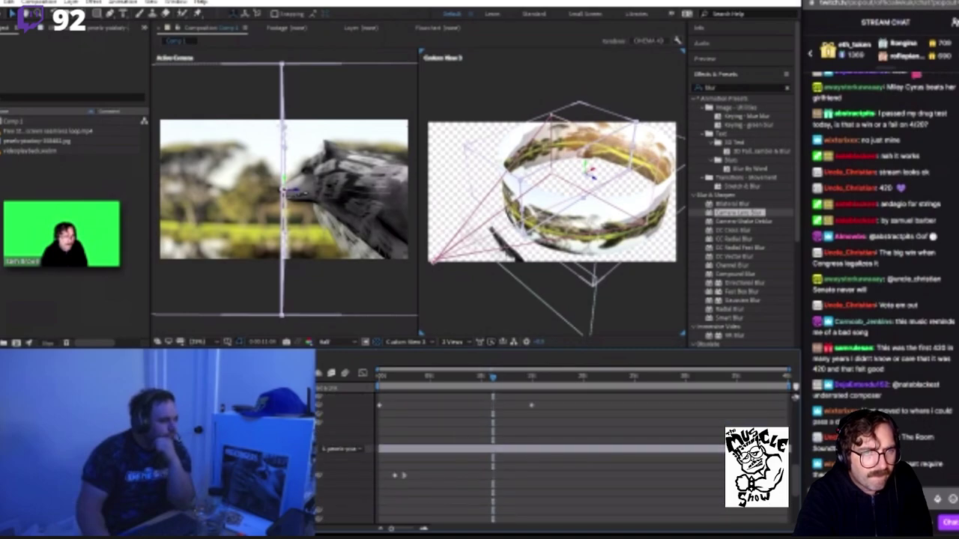
click(509, 448)
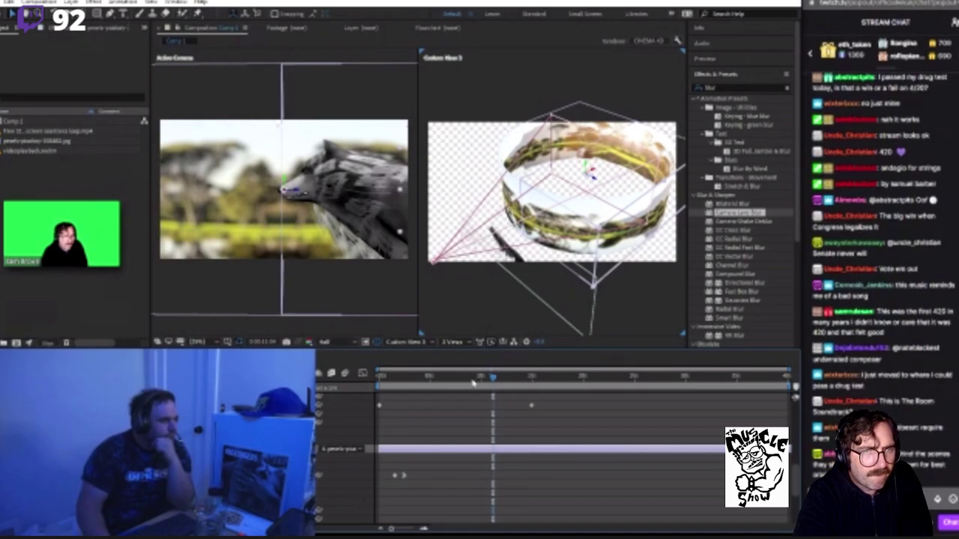
drag(494, 382, 480, 377)
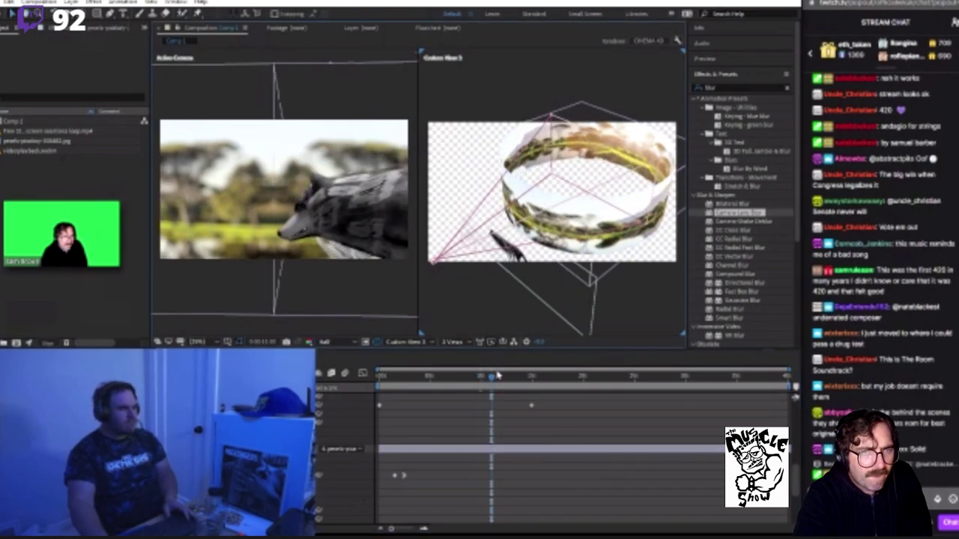
Step: Scrub back to the animation start, orbit Custom View 3 around the ring, then return to the wolf close-up
drag(492, 377, 465, 380)
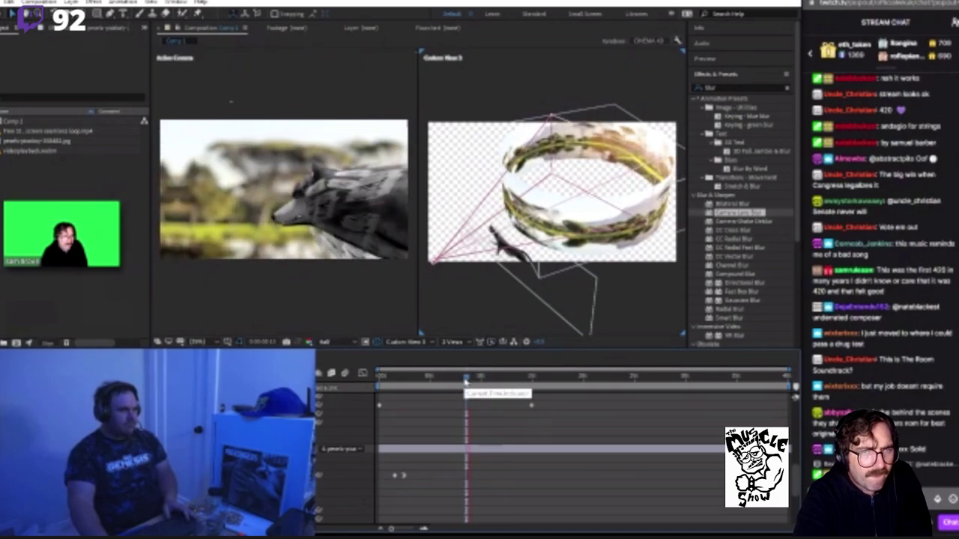
drag(465, 380, 381, 390)
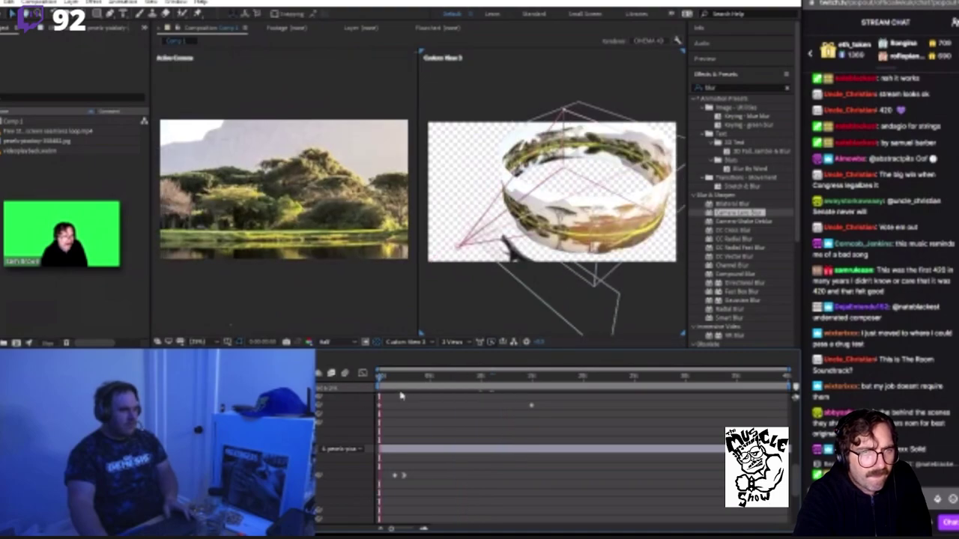
scroll(525, 419, up, 3)
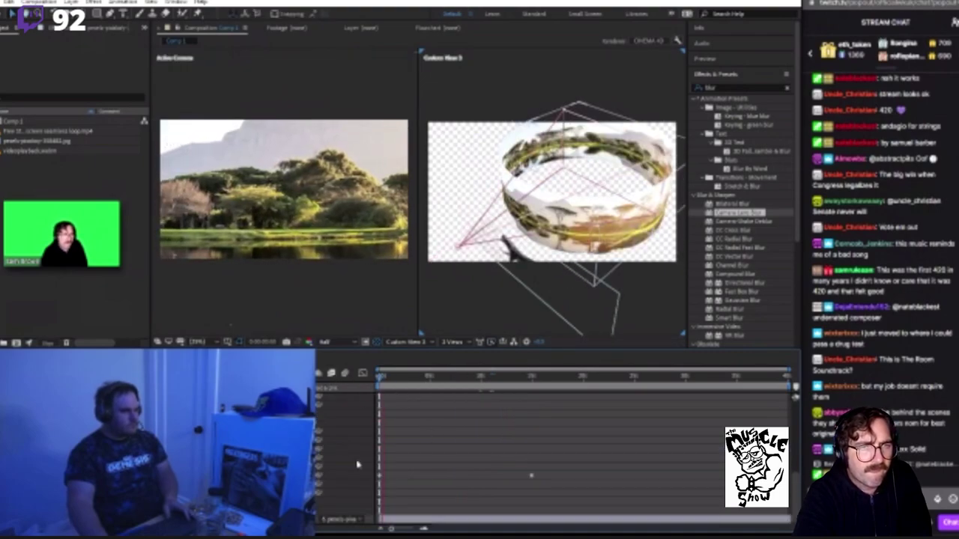
scroll(442, 445, up, 4)
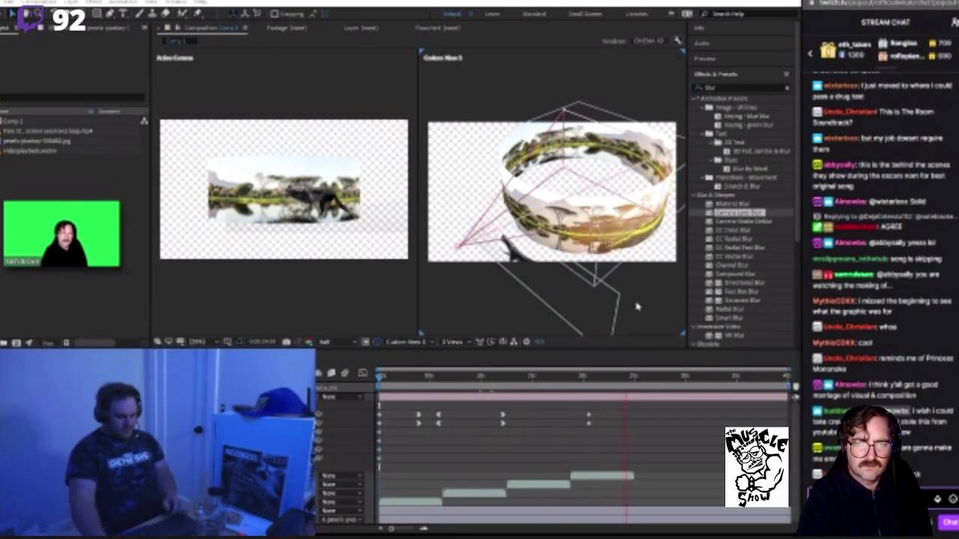
mouse_move(646, 277)
mouse_down()
mouse_move(623, 274)
mouse_move(634, 278)
mouse_up()
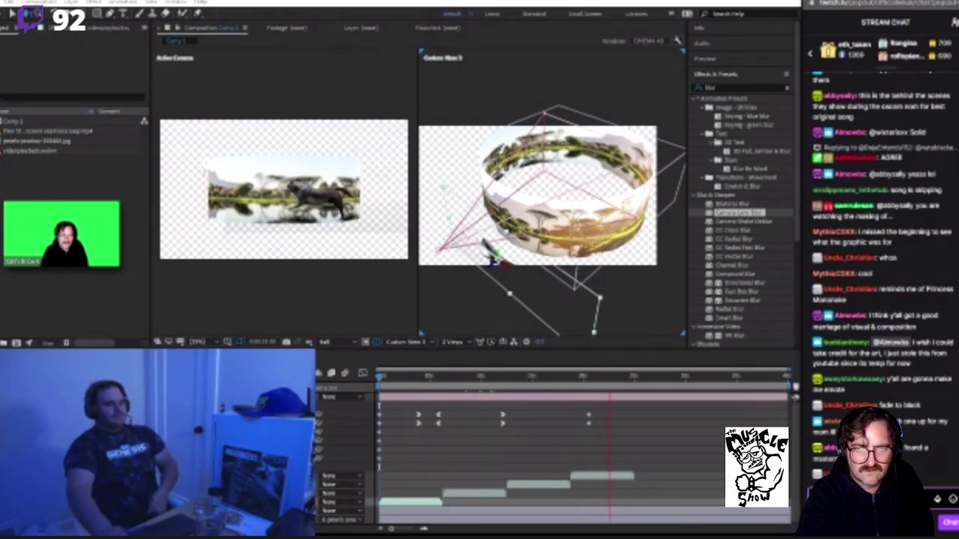
click(438, 377)
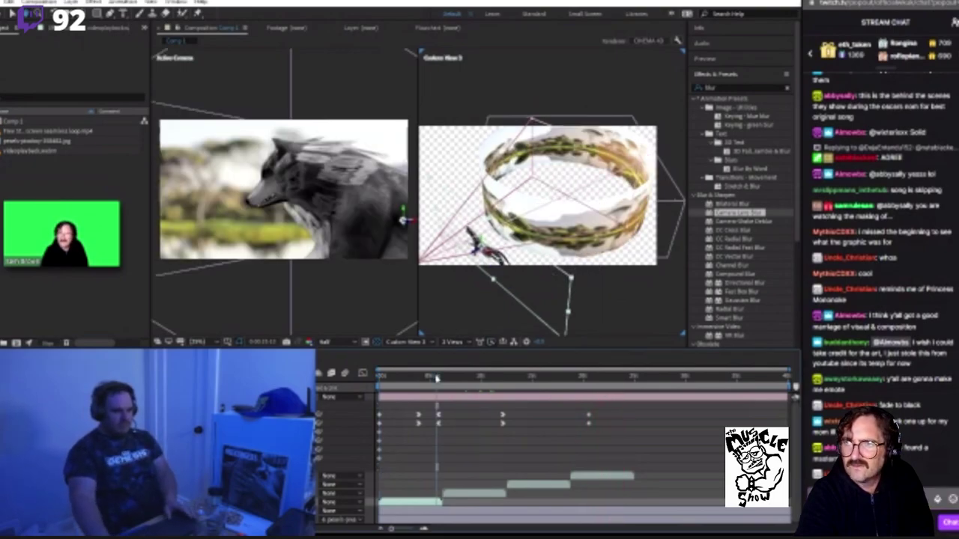
drag(439, 378, 443, 382)
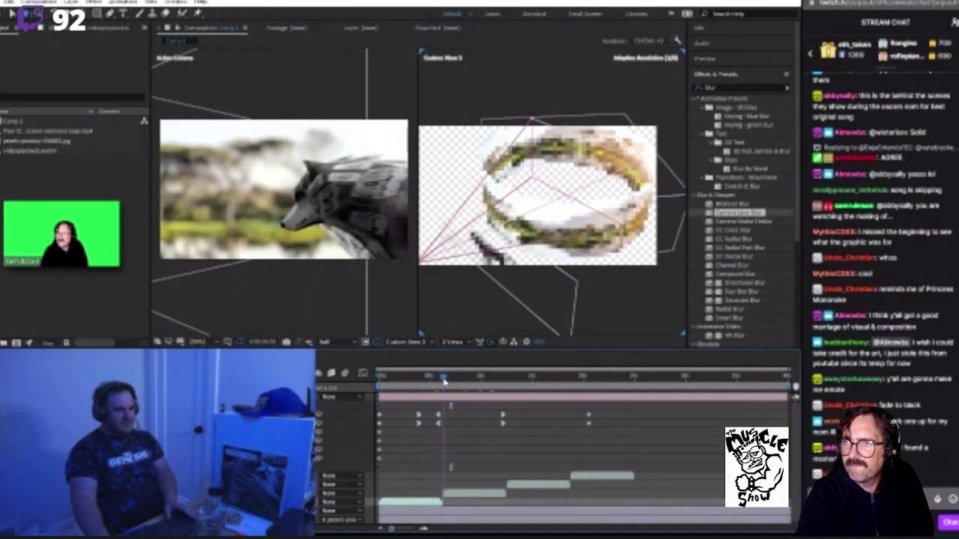
drag(444, 381, 380, 379)
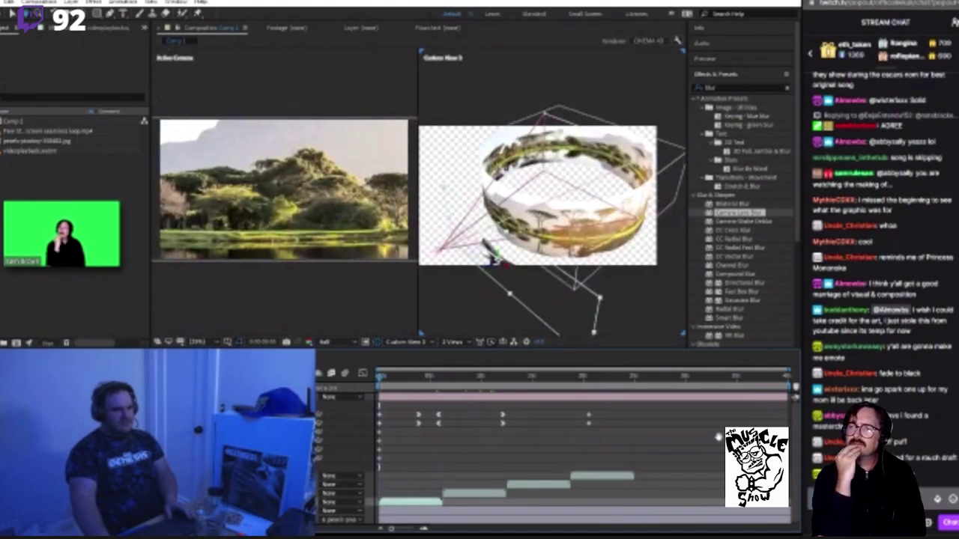
key(space)
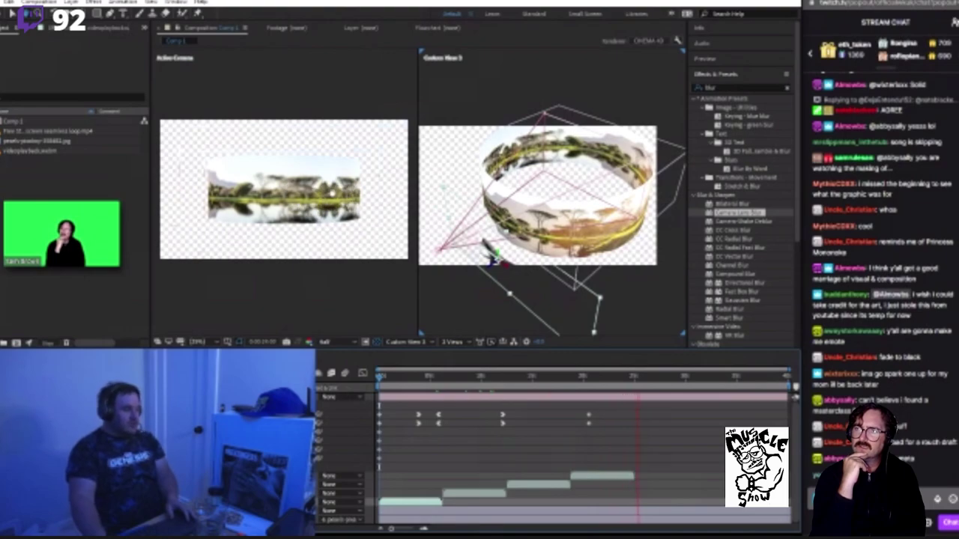
drag(543, 382, 588, 378)
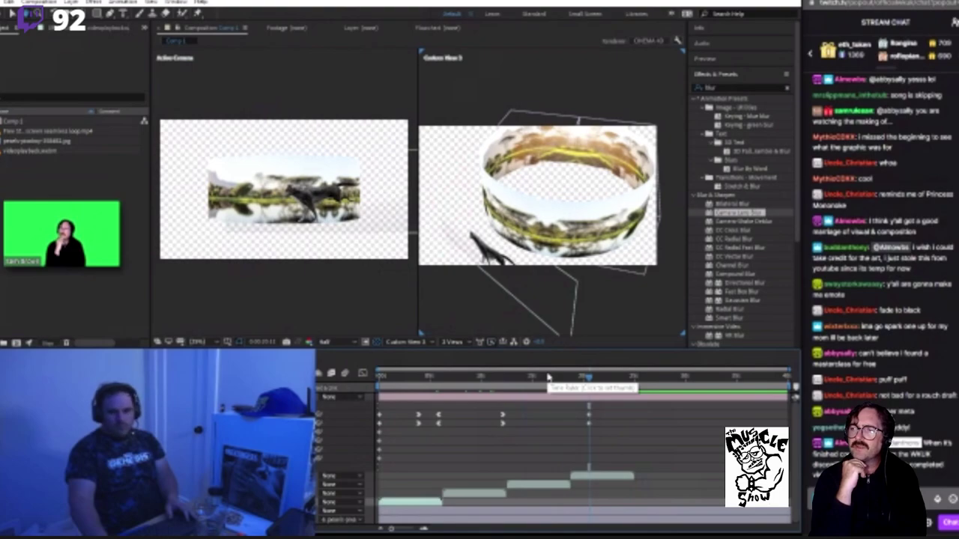
key(Home)
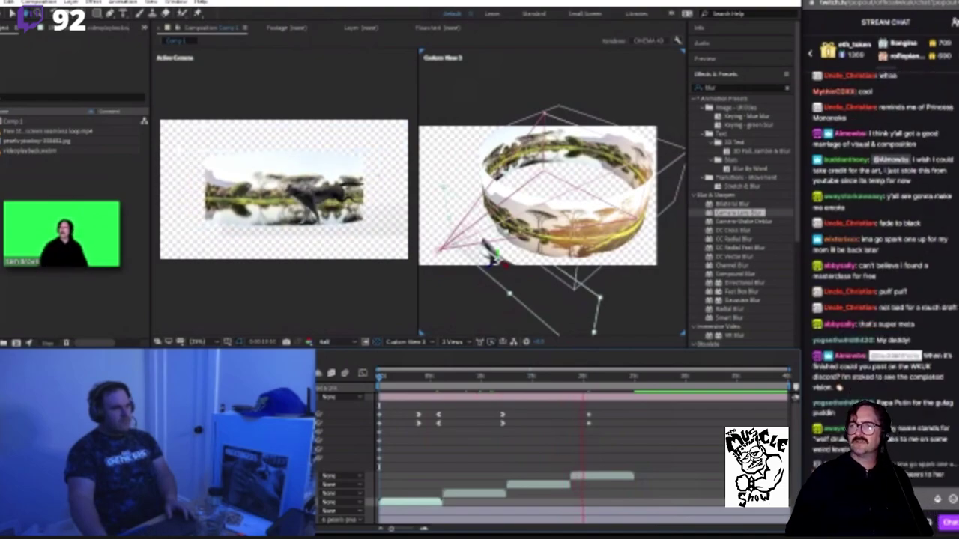
key(space)
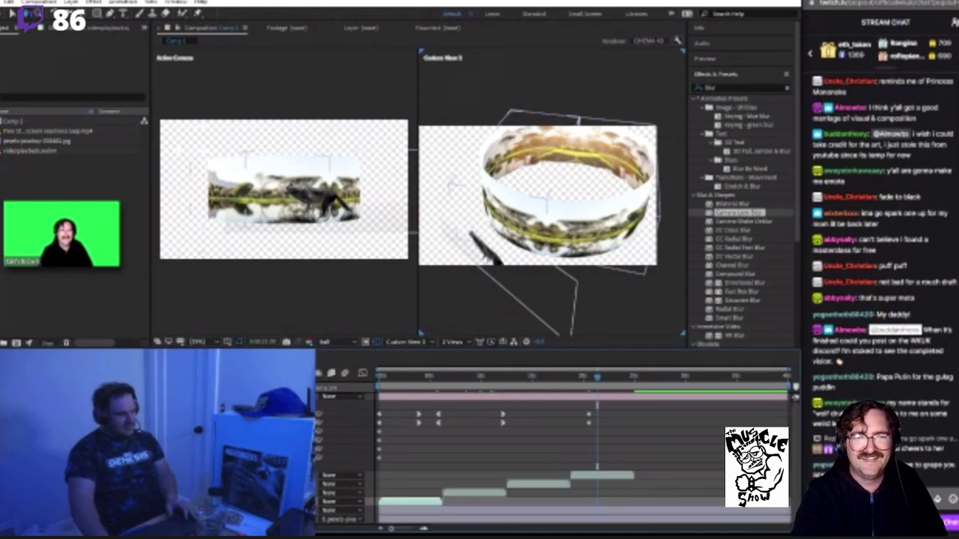
key(v)
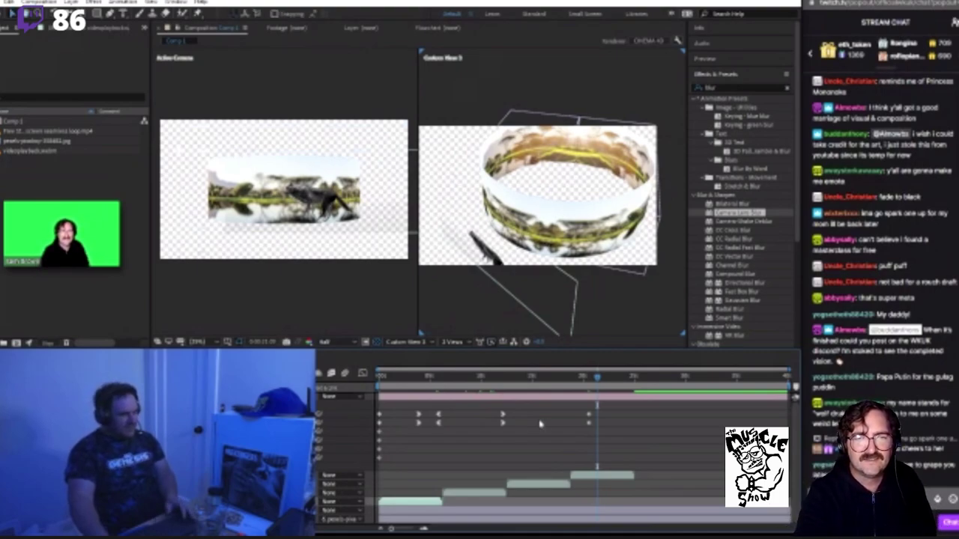
click(500, 381)
drag(501, 383, 607, 406)
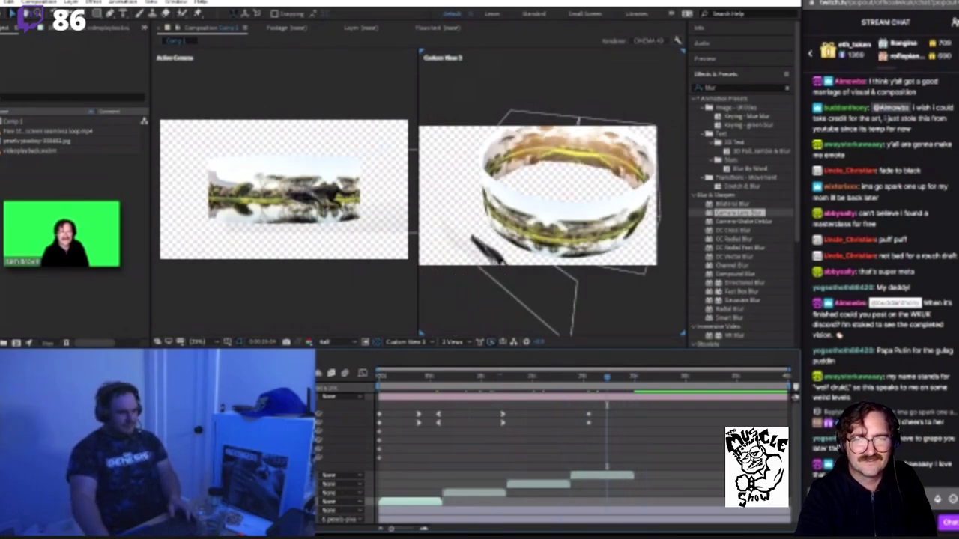
click(603, 474)
Step: Duplicate the last image layer, align the copy's start with the previous layer's end, and preview it
key(ctrl+d)
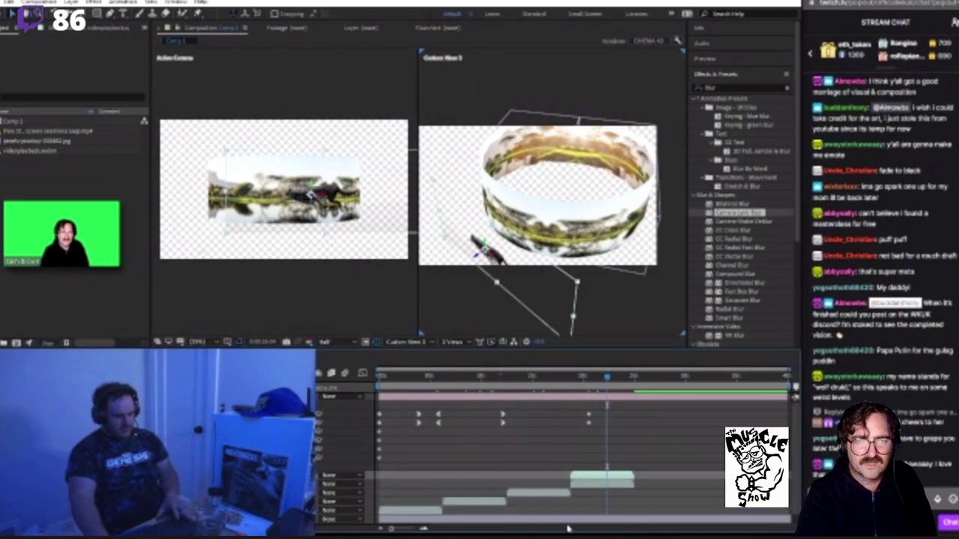
drag(593, 476, 655, 483)
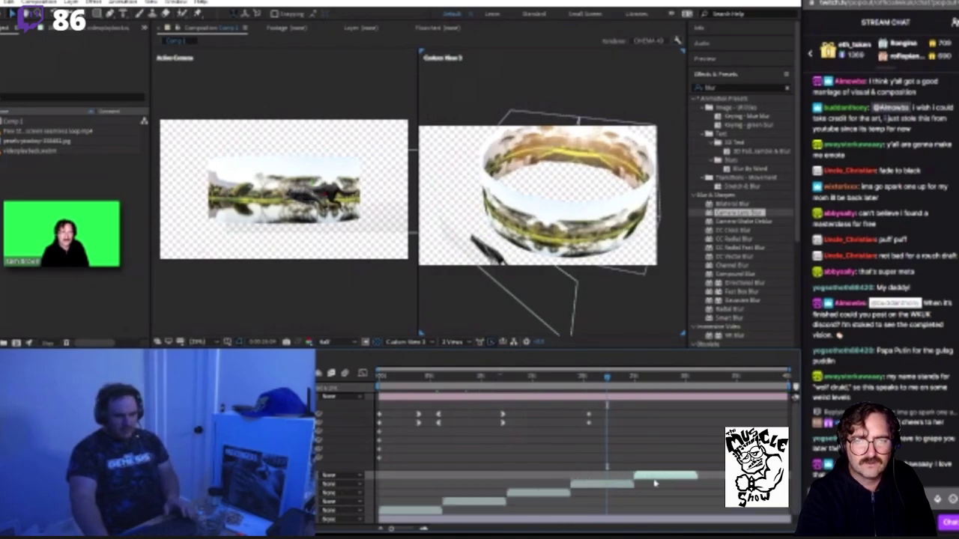
click(634, 384)
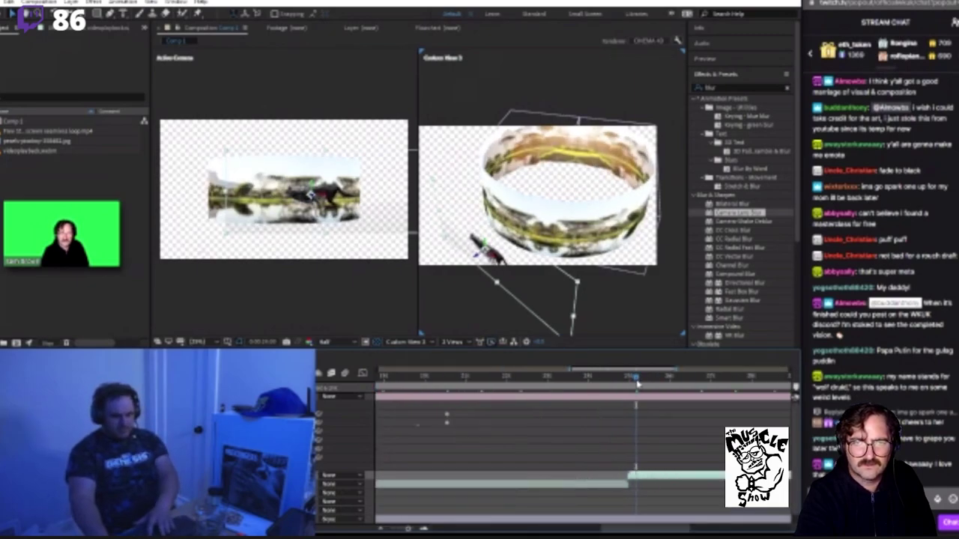
key(equal)
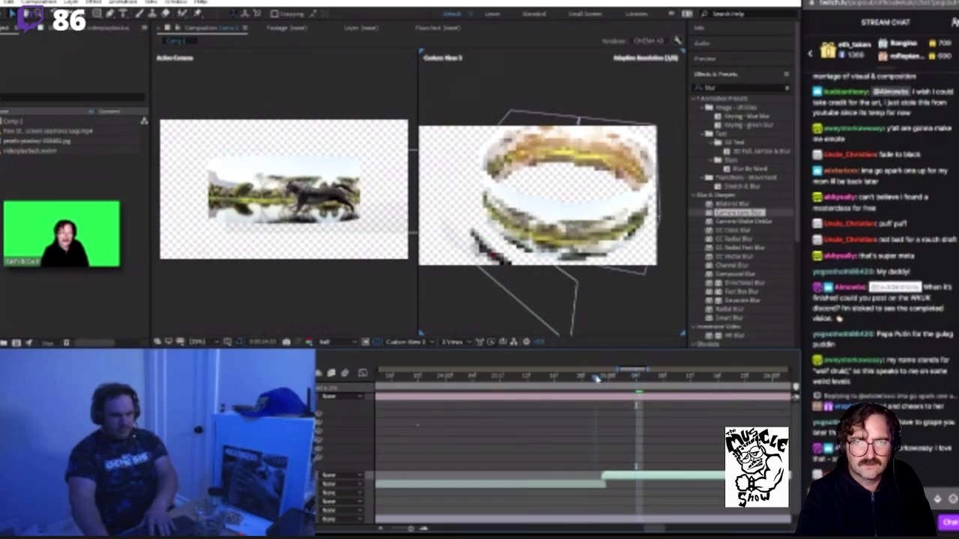
click(602, 374)
drag(613, 480, 618, 480)
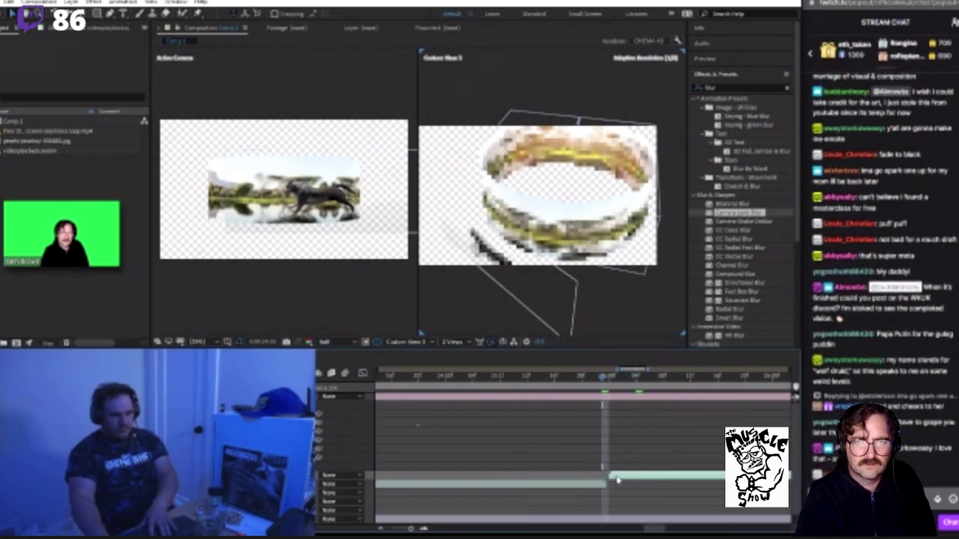
drag(604, 379, 609, 382)
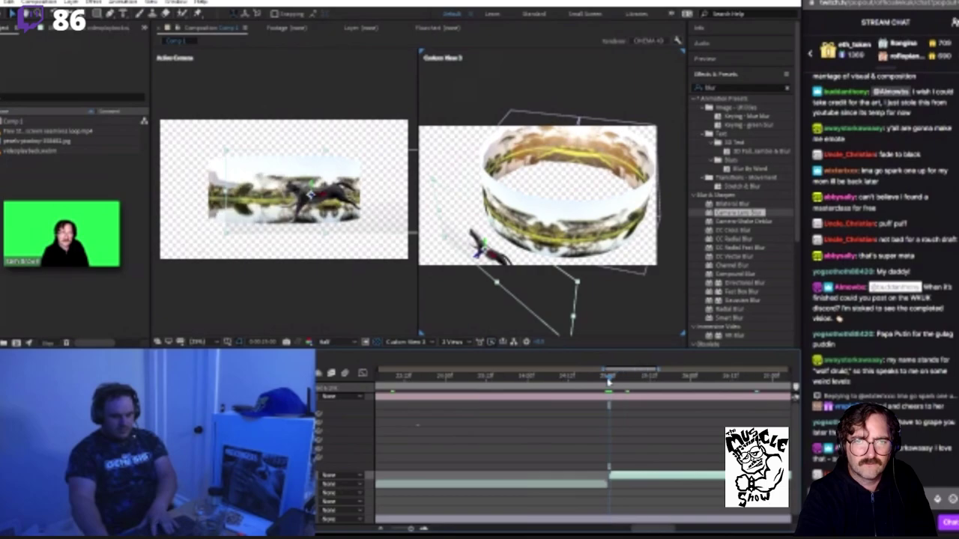
key(minus)
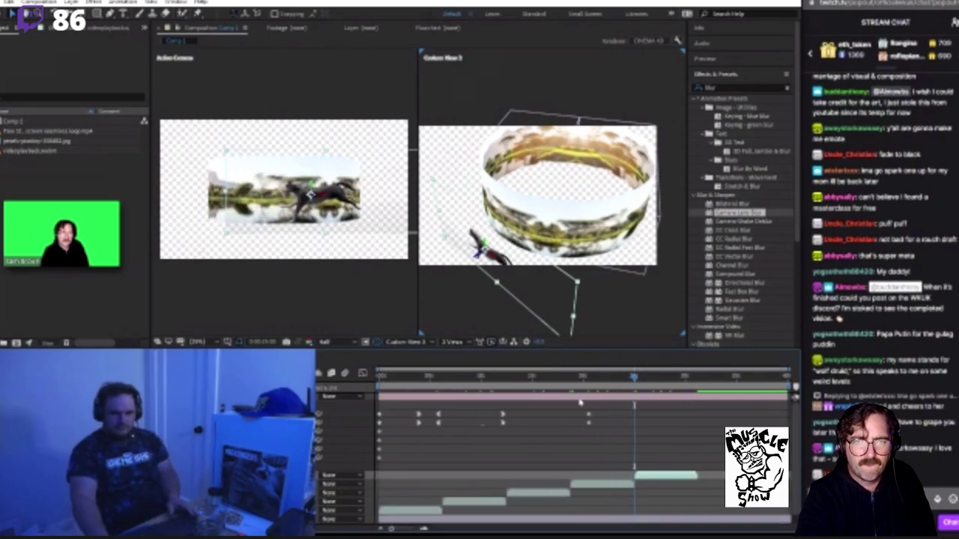
drag(633, 379, 599, 412)
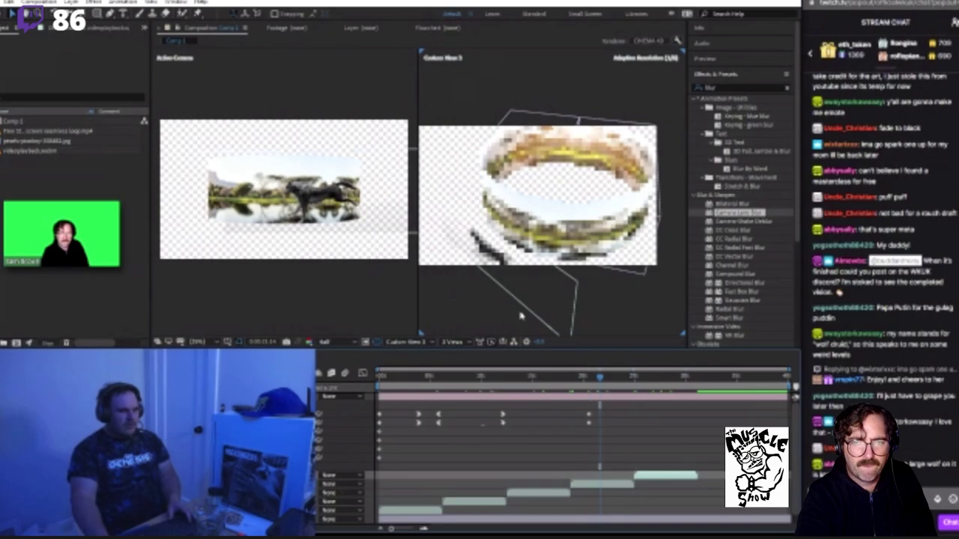
drag(449, 310, 704, 128)
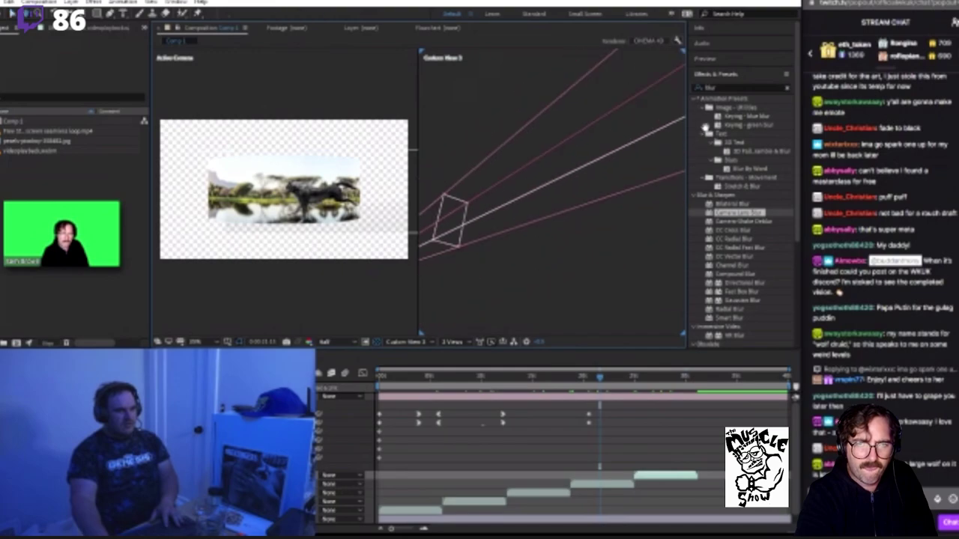
Step: Orbit the custom 3D view back to the ring, select the camera, and nudge its position slightly
drag(654, 204, 469, 289)
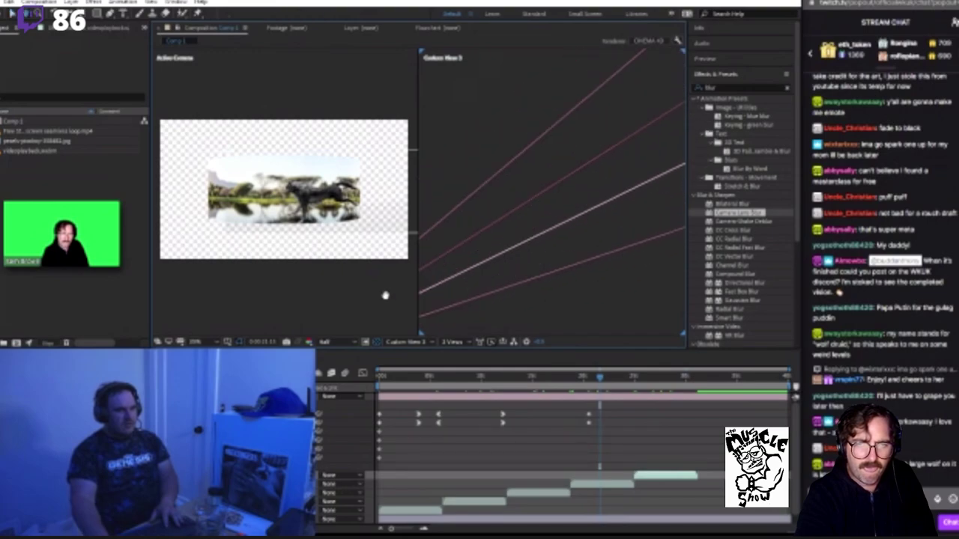
drag(616, 180, 394, 313)
key(v)
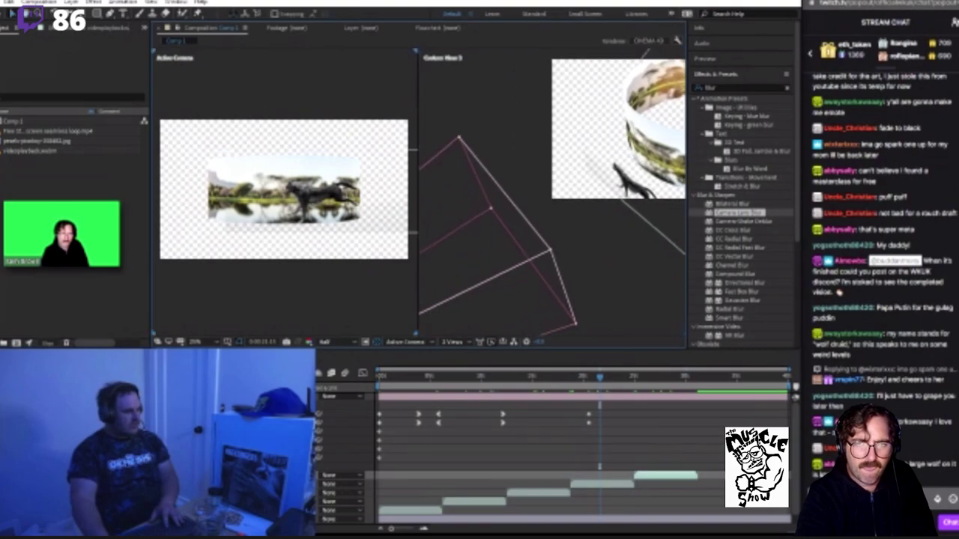
click(512, 222)
drag(579, 266, 528, 279)
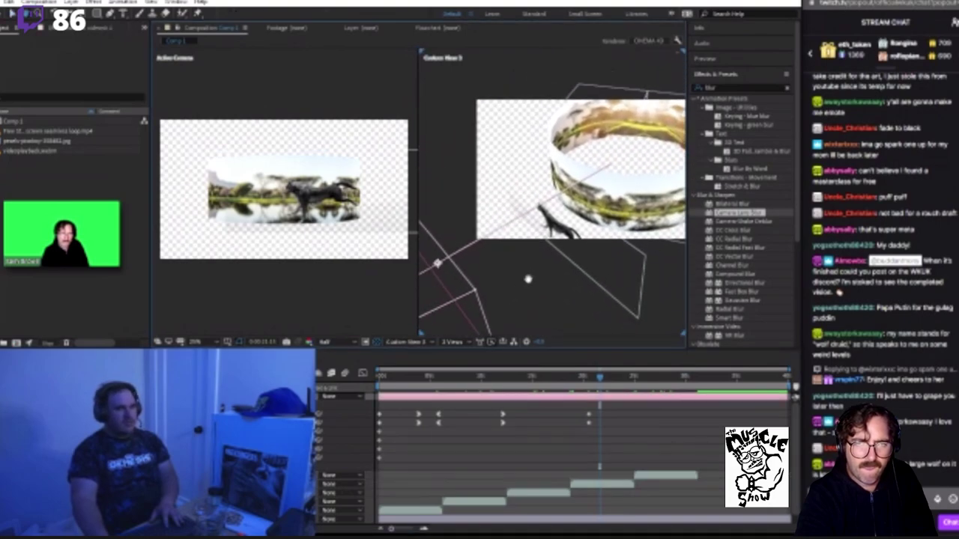
key(v)
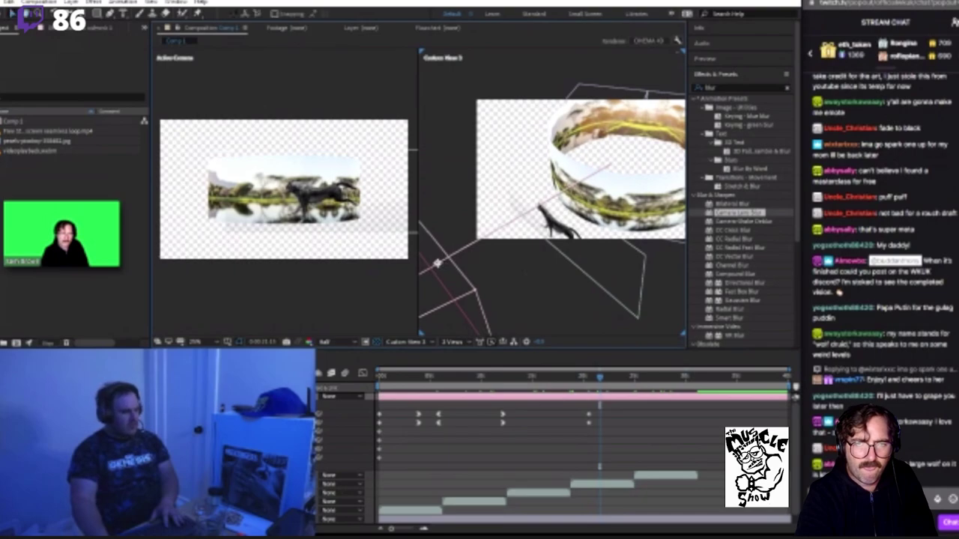
drag(437, 262, 434, 263)
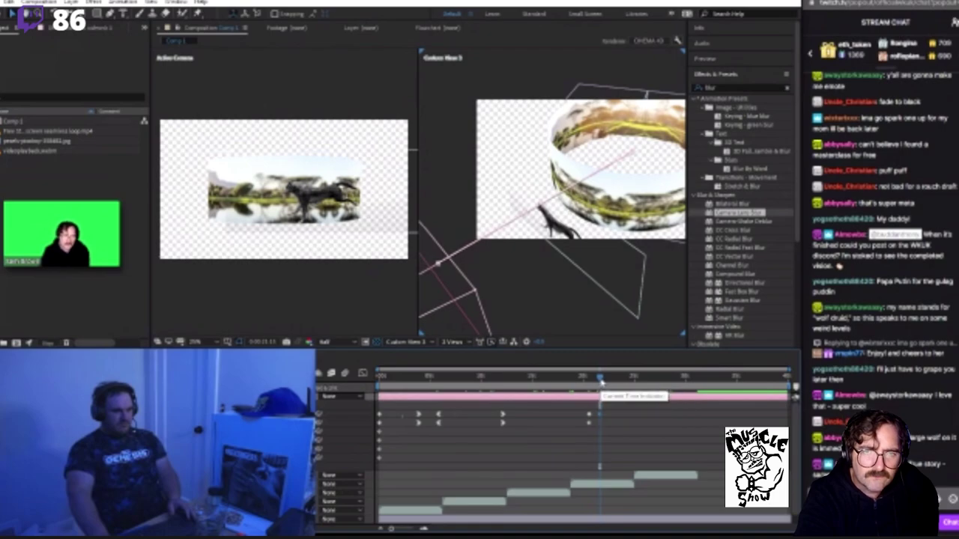
drag(603, 381, 586, 383)
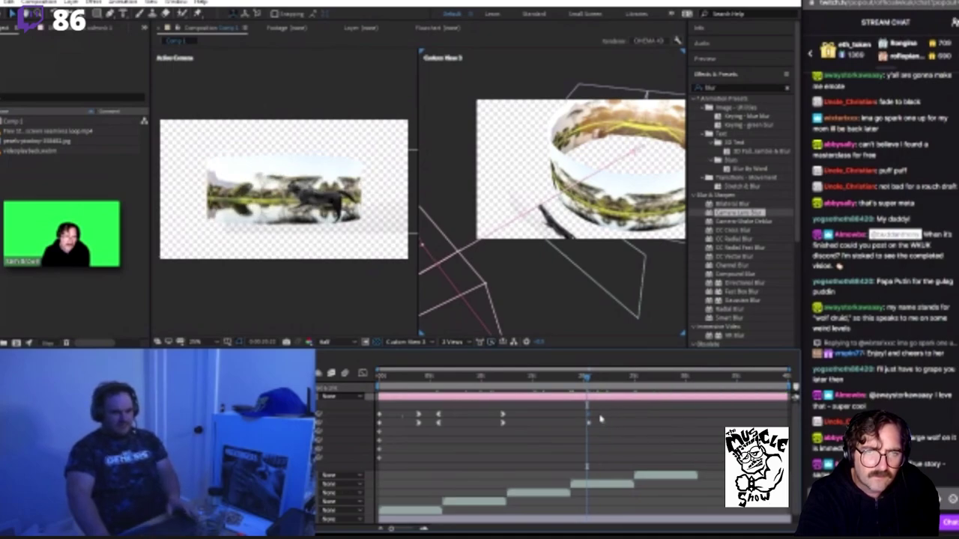
Step: Scrub to a later frame, zoom out and pan Custom View 3, then drag the camera to new keyframes
drag(586, 377, 588, 377)
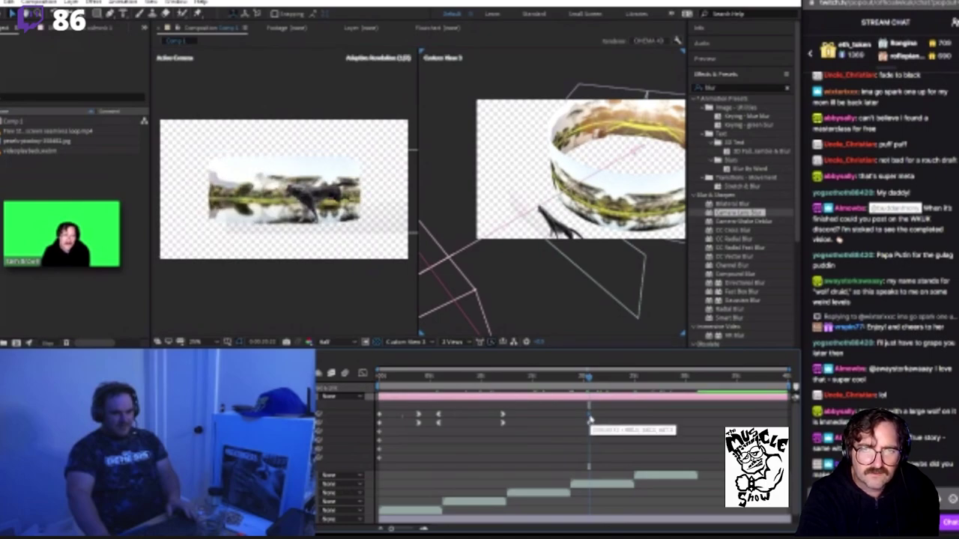
drag(594, 388, 624, 388)
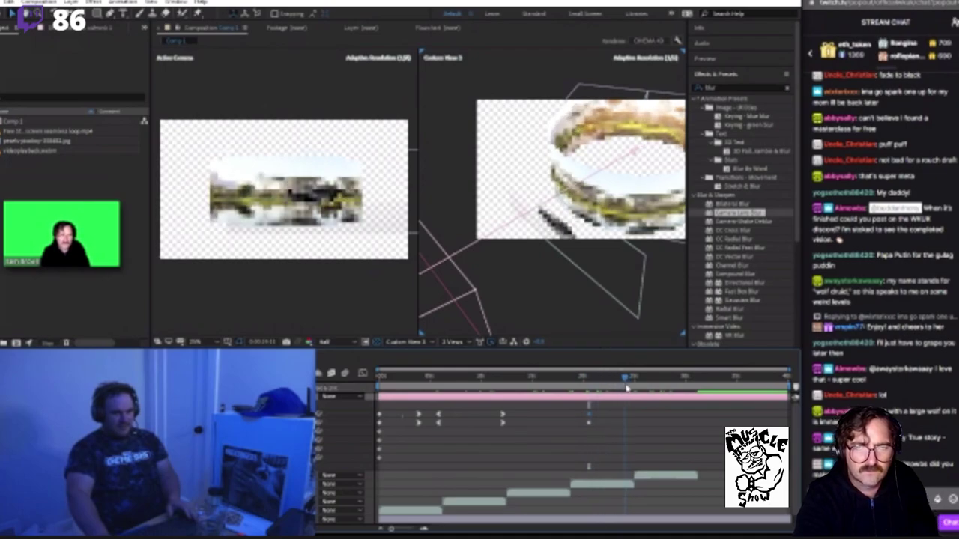
scroll(544, 288, down, 3)
scroll(544, 288, down, 2)
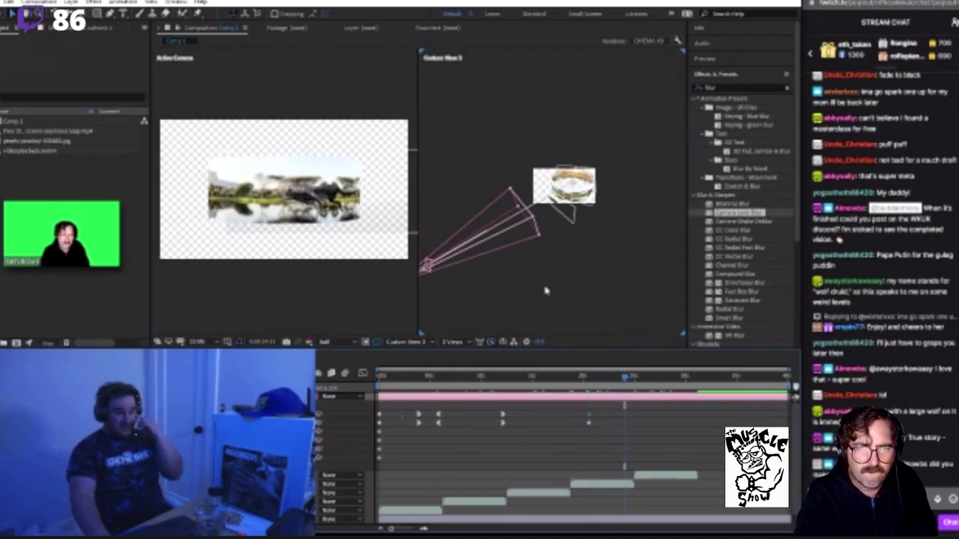
drag(447, 297, 514, 285)
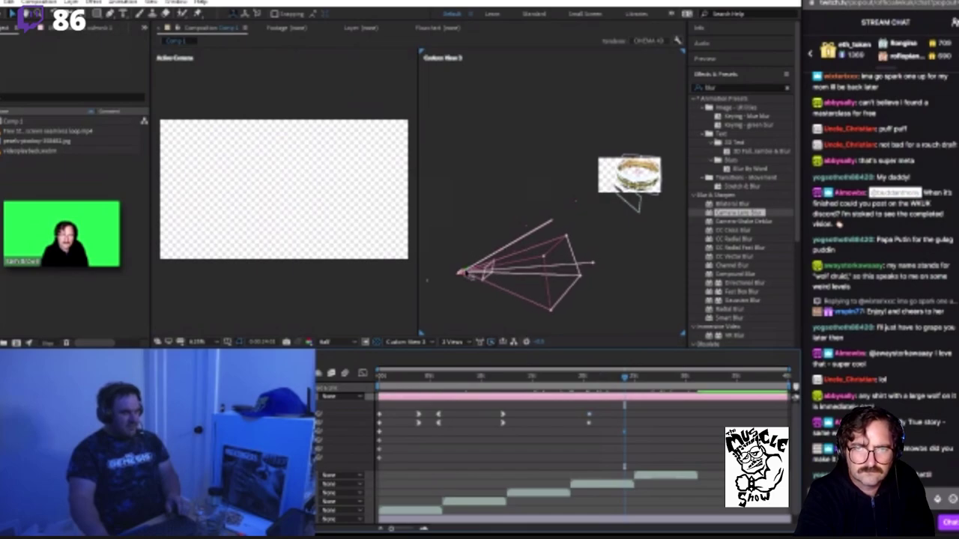
drag(632, 167, 474, 257)
Step: Move the camera further from the ring and set the second viewer to Custom View 1
drag(456, 326, 604, 142)
click(445, 347)
click(458, 329)
click(398, 344)
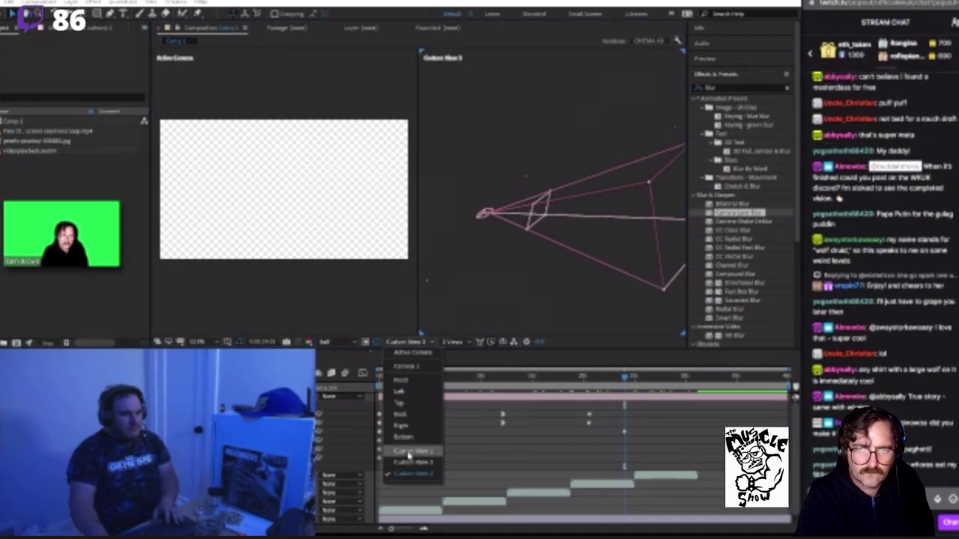
click(408, 453)
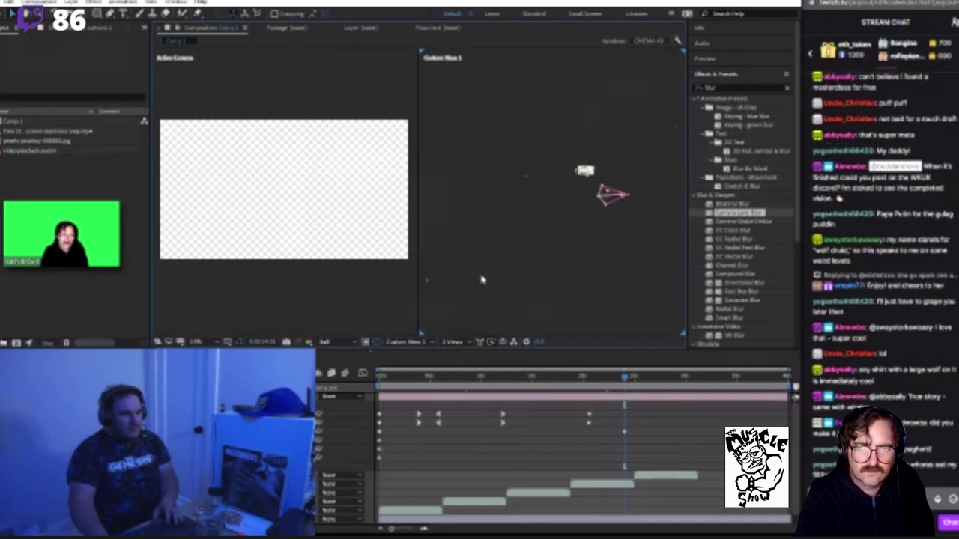
Step: Orbit Custom View 1 toward the ring, then switch that viewer to the Top view
drag(552, 284, 644, 254)
drag(572, 237, 464, 314)
key(v)
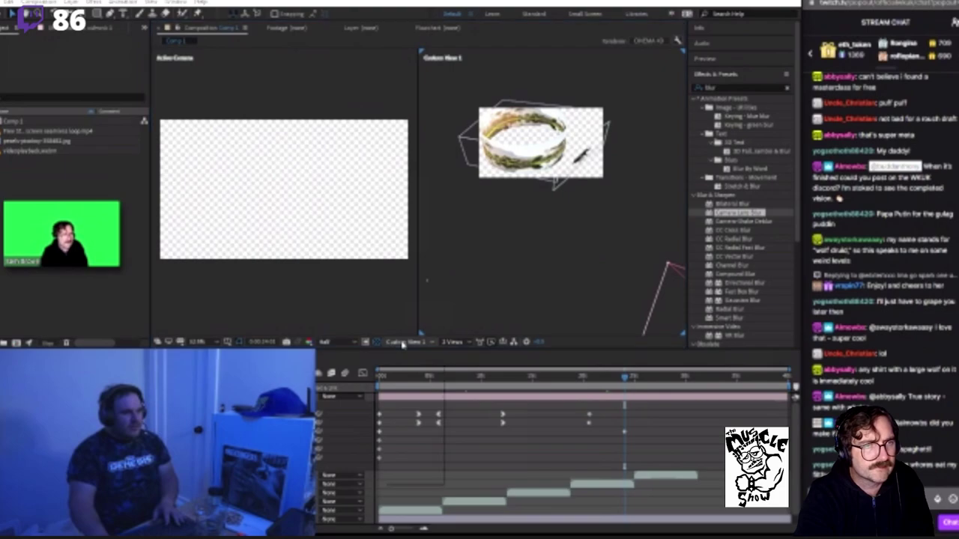
click(405, 342)
click(400, 402)
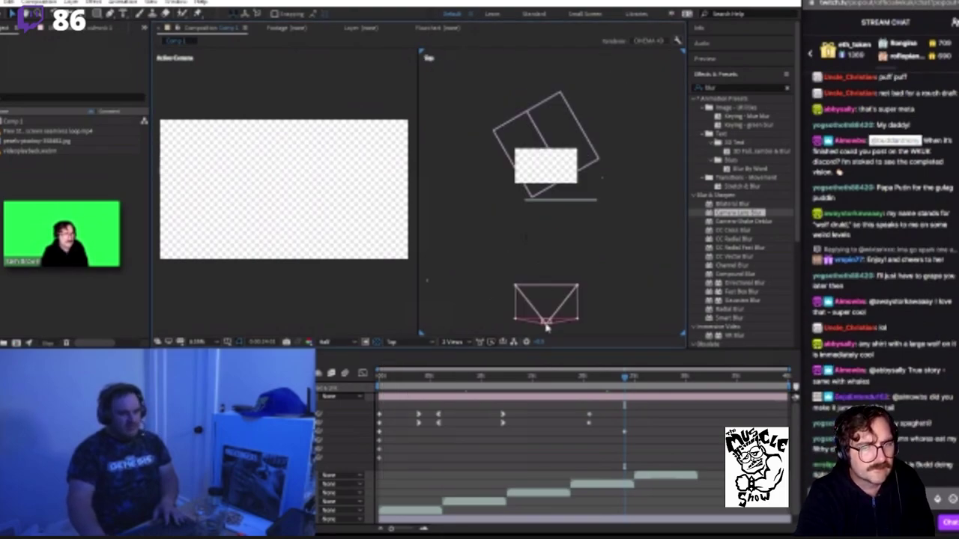
Step: In the Top view, drag the camera forward toward the ring of image layers
click(546, 325)
drag(548, 323, 505, 489)
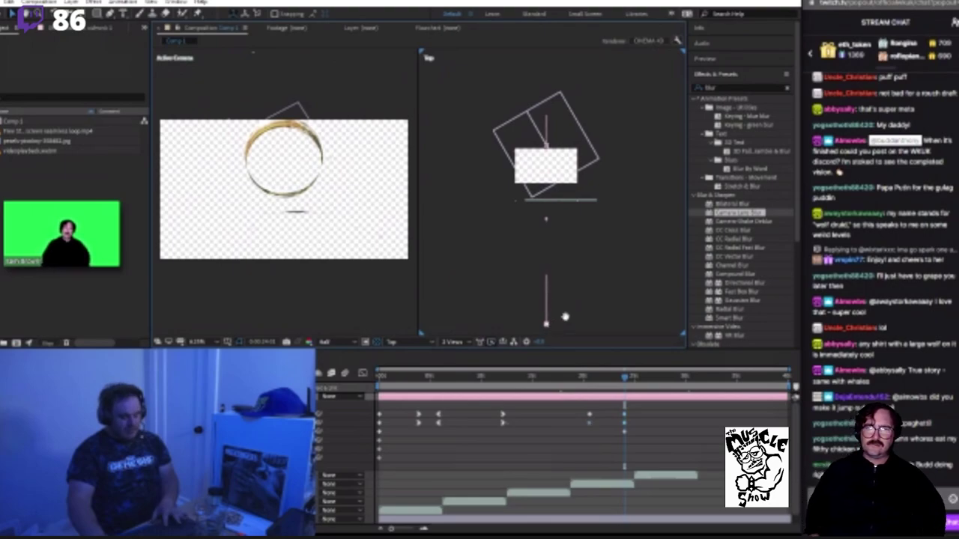
drag(546, 325, 549, 292)
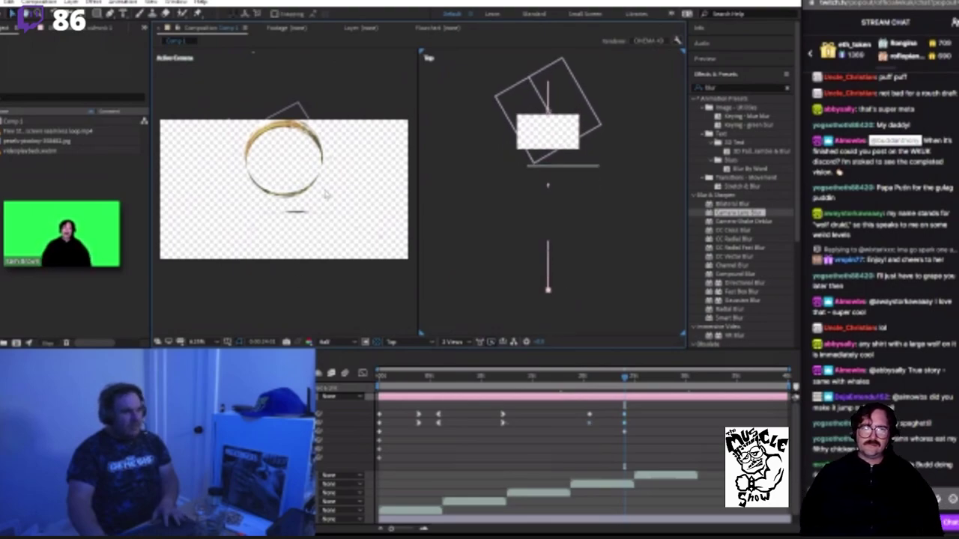
click(562, 264)
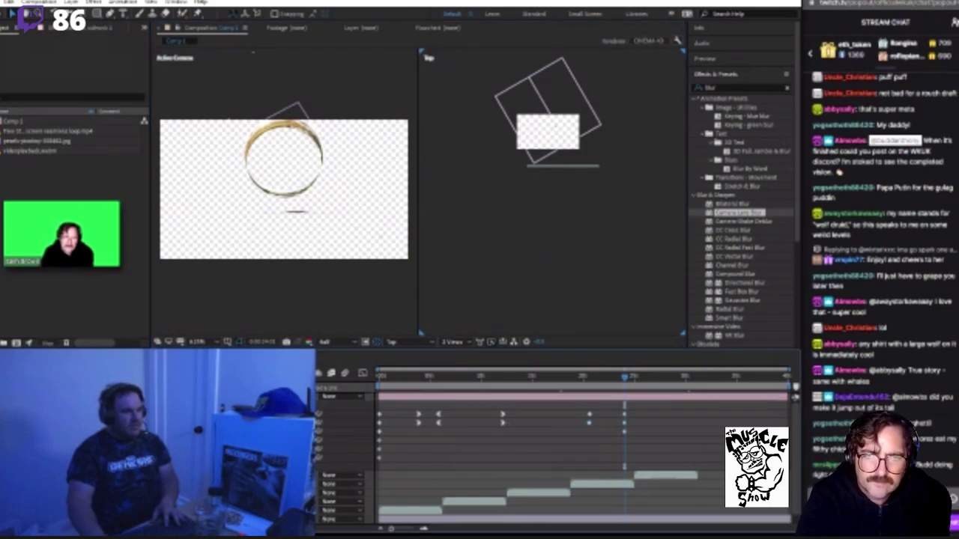
scroll(519, 271, down, 5)
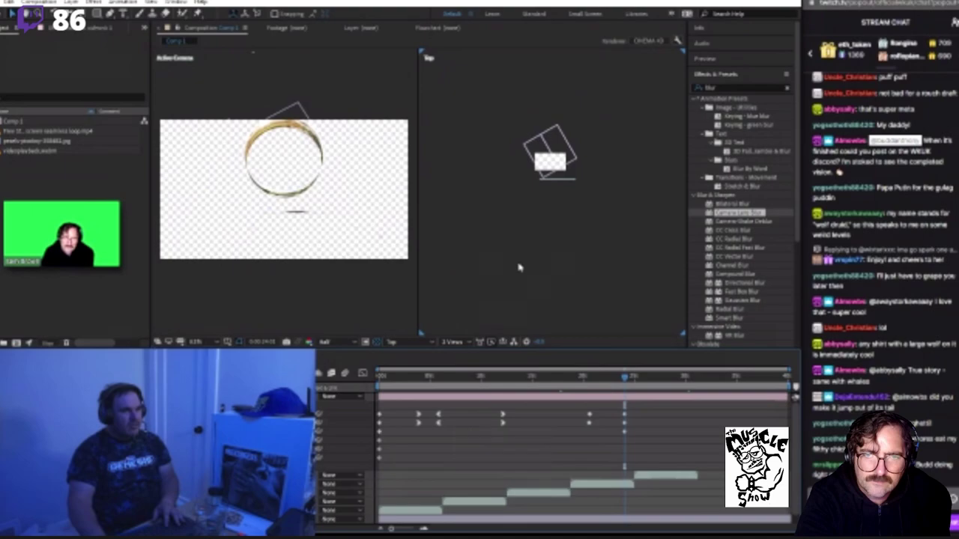
scroll(516, 272, up, 5)
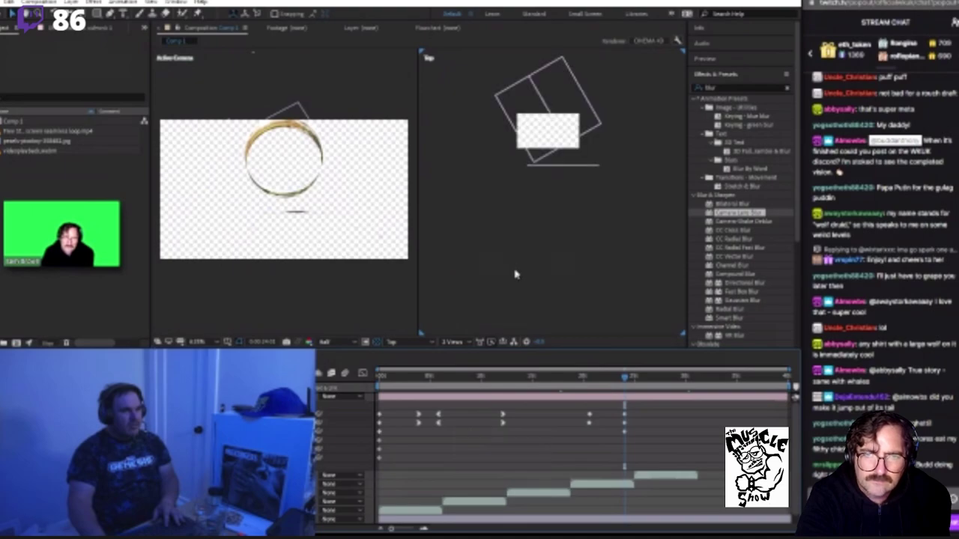
Step: Reselect the layer and move it up and to the left, undoing unwanted moves, then return to Selection
click(547, 131)
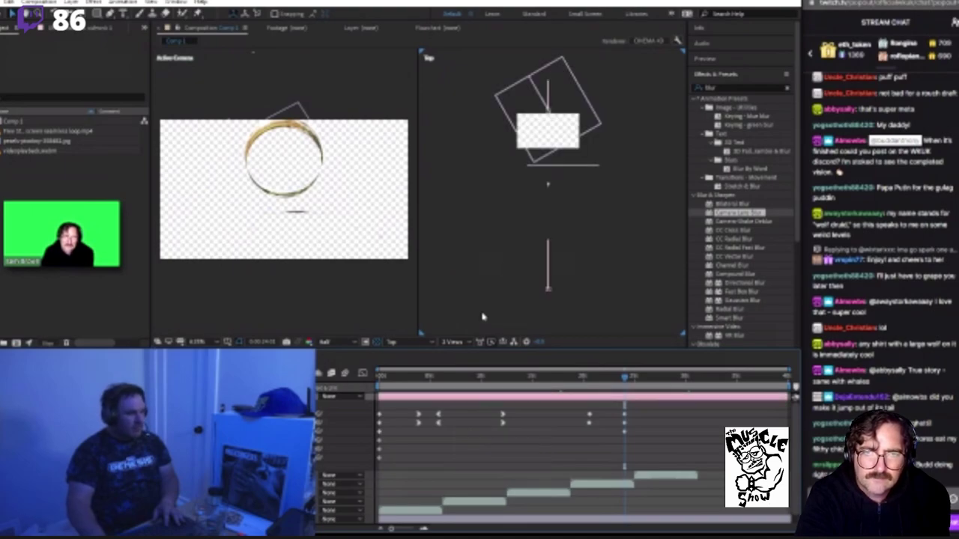
scroll(546, 296, up, 3)
scroll(533, 303, up, 3)
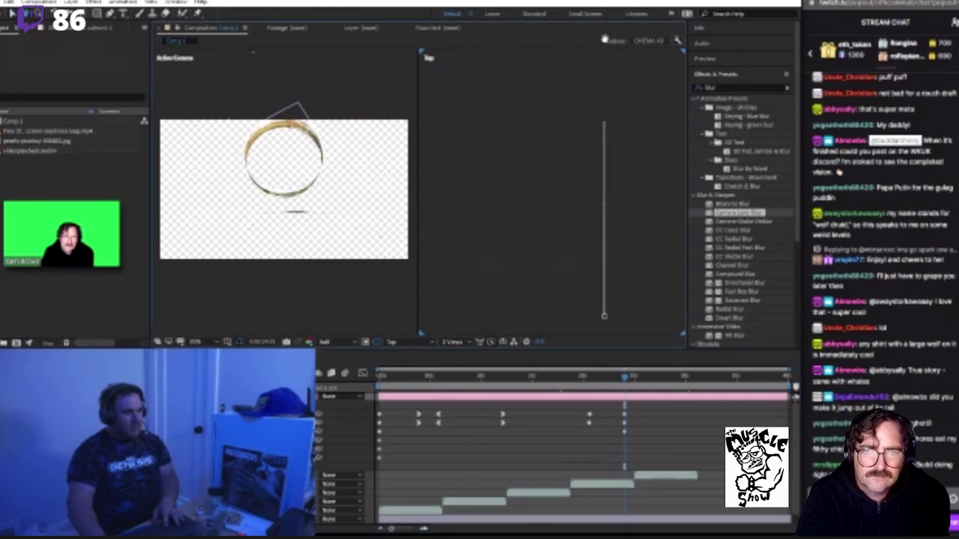
drag(602, 327, 558, 238)
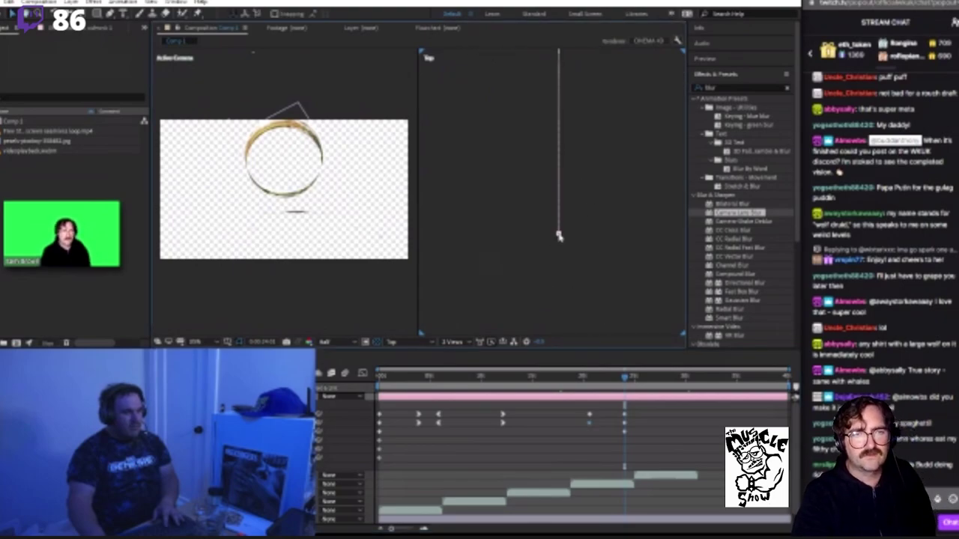
key(ctrl+z)
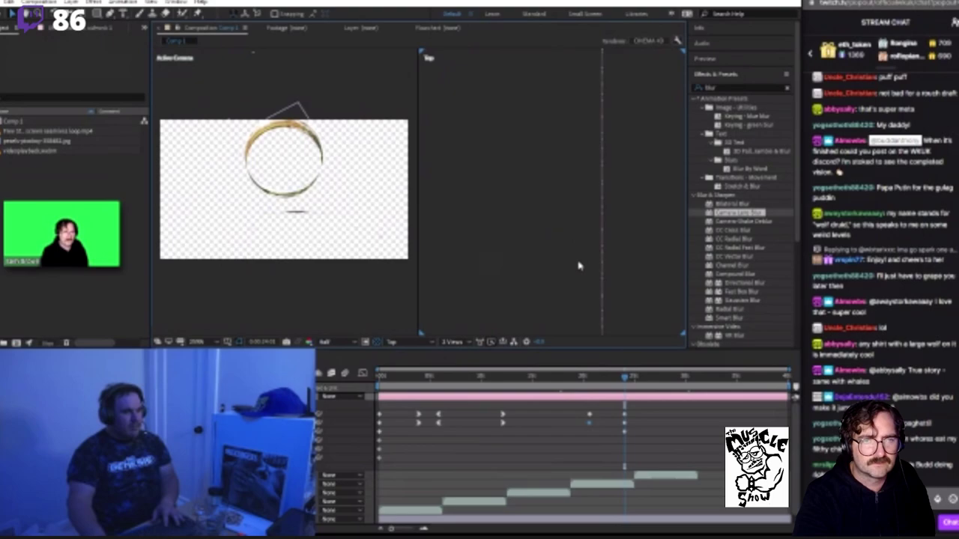
drag(595, 274, 484, 69)
drag(525, 258, 538, 162)
key(ctrl+z)
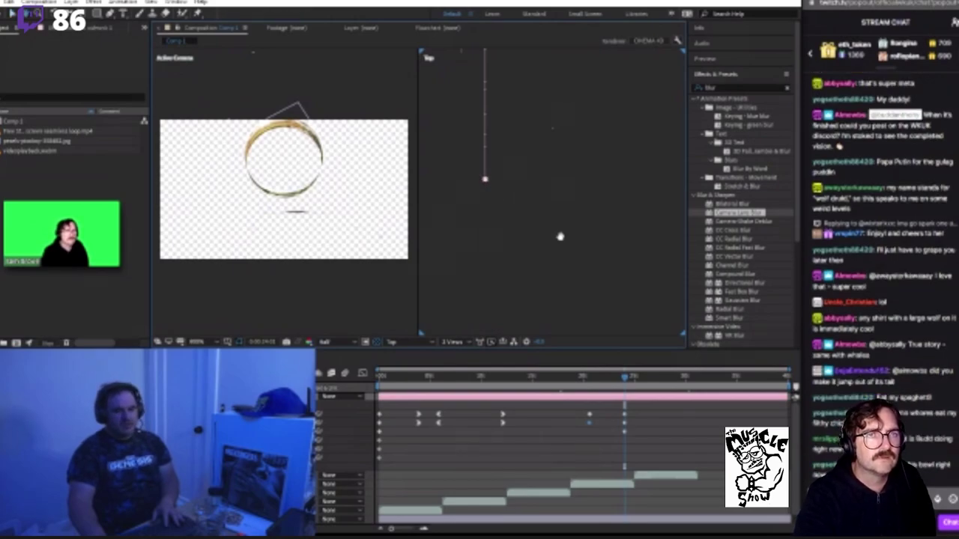
key(v)
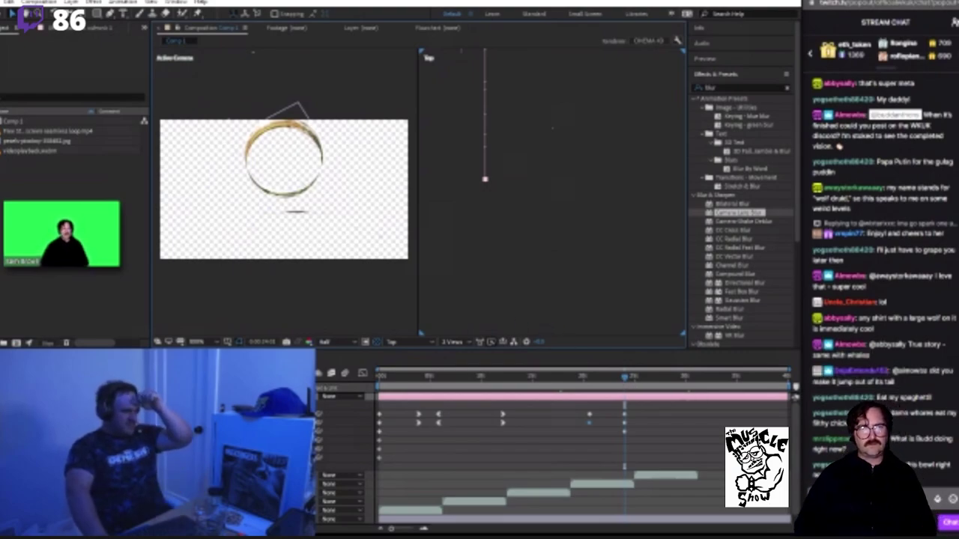
key(space)
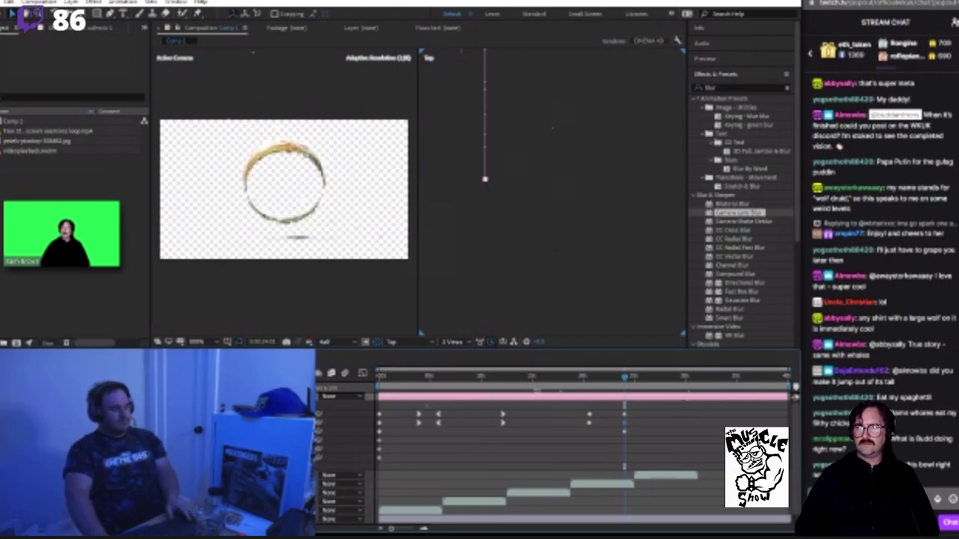
drag(624, 377, 606, 381)
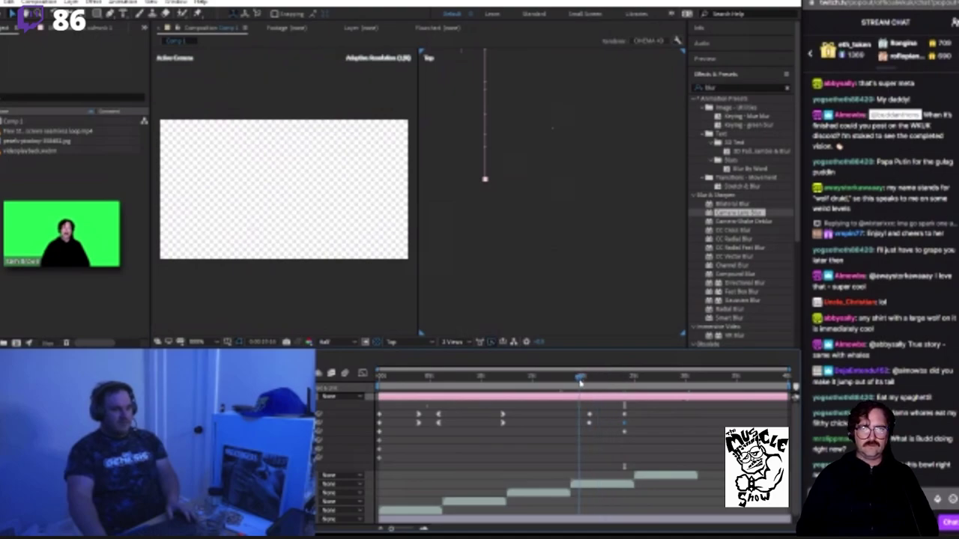
drag(581, 383, 591, 384)
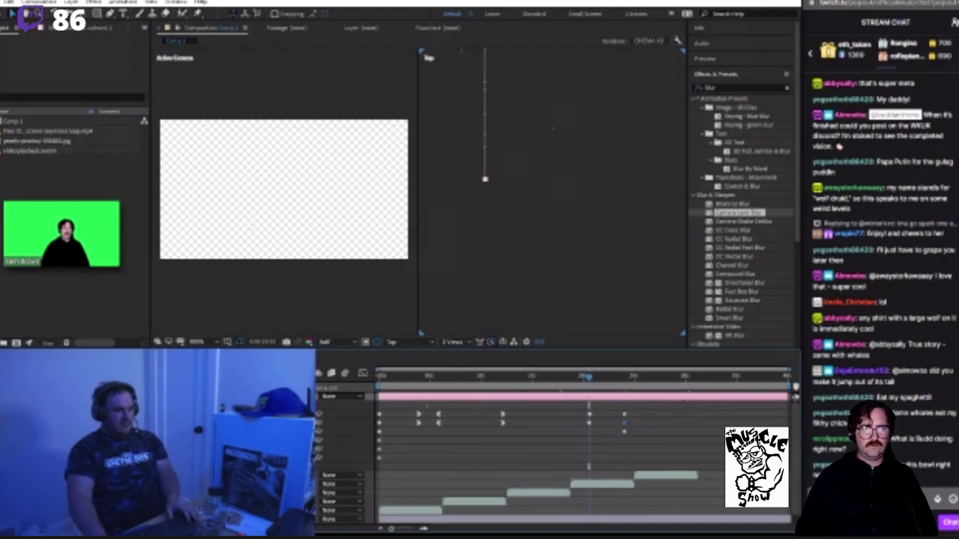
key(space)
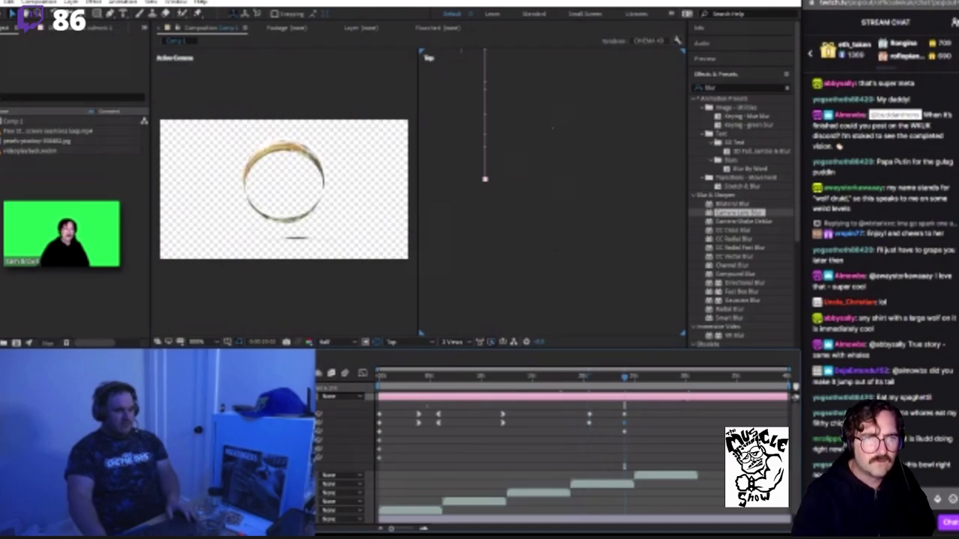
click(642, 379)
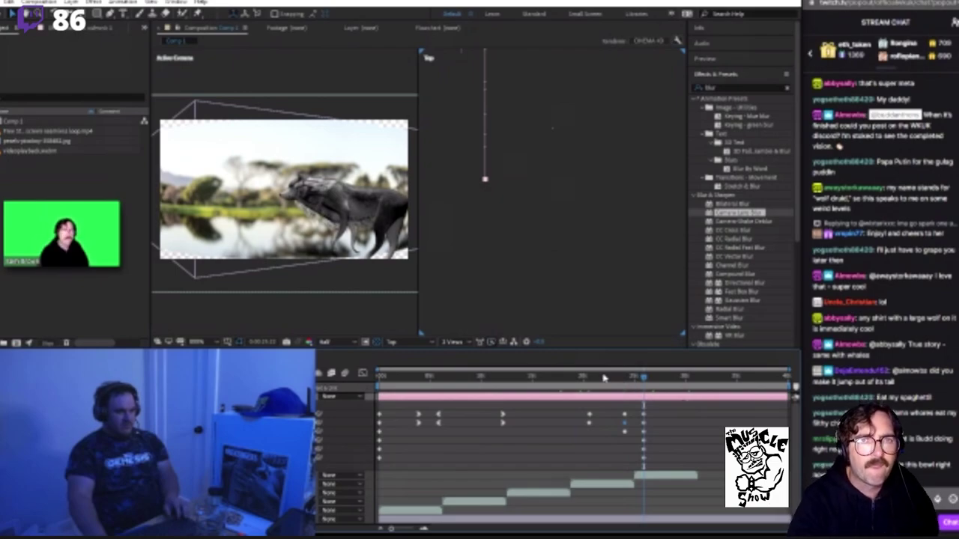
drag(604, 377, 491, 390)
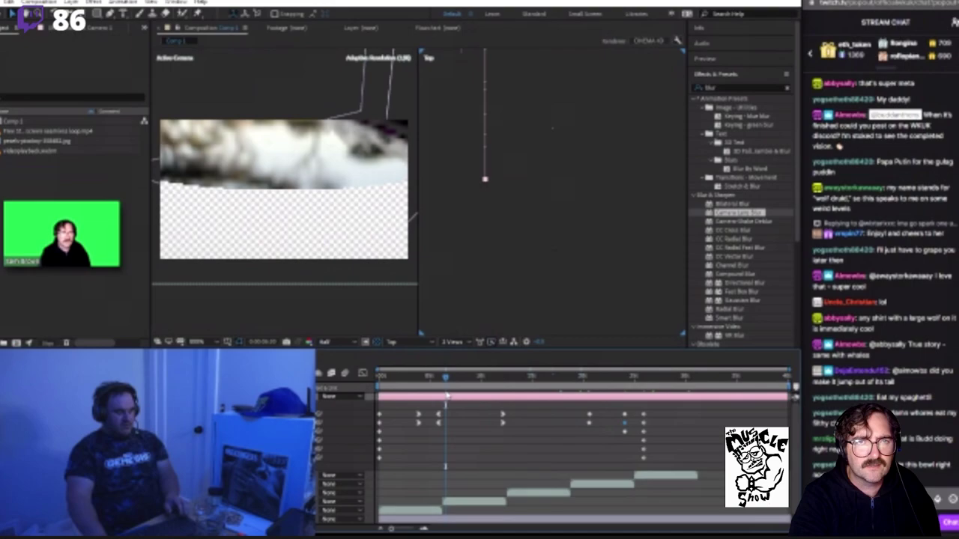
key(k)
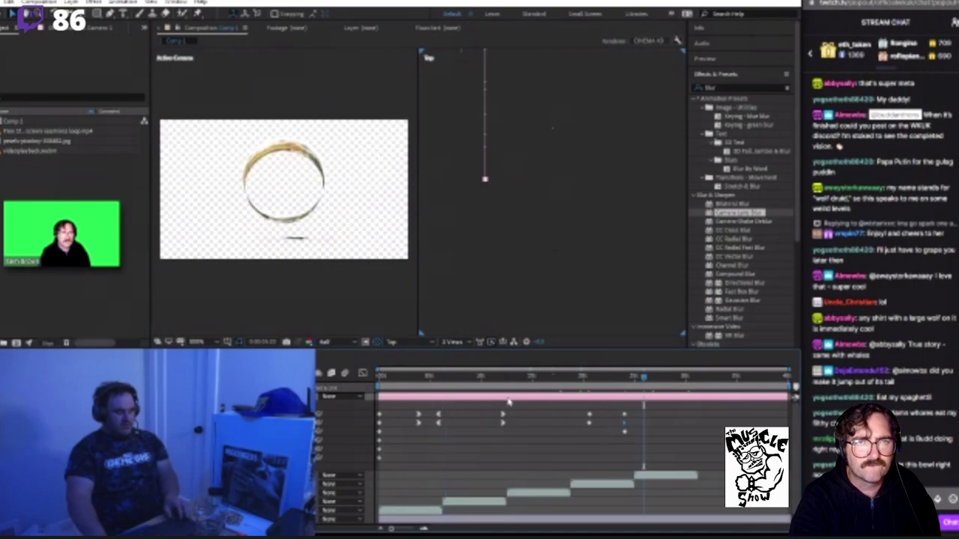
click(624, 377)
click(591, 377)
drag(523, 379, 365, 397)
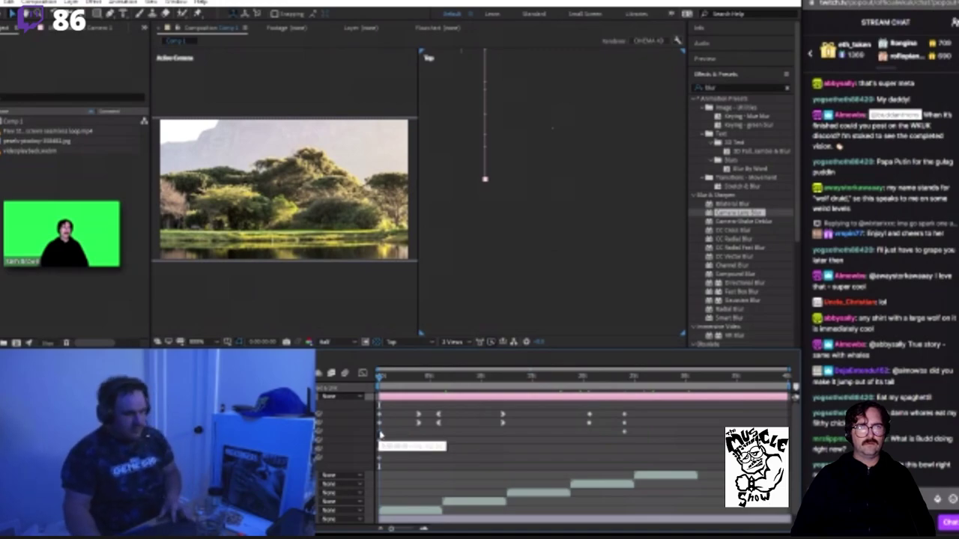
click(590, 380)
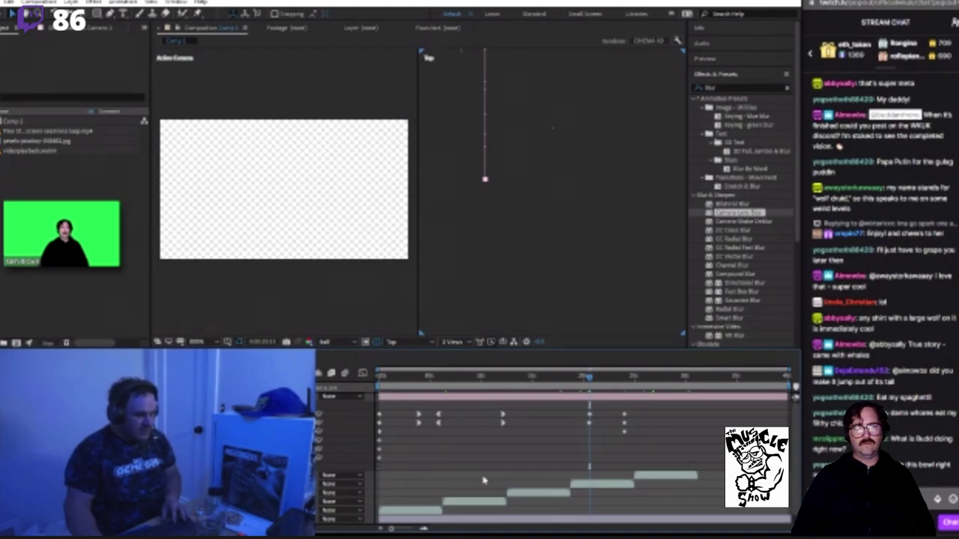
Step: Attempt to paste the copied keyframes and dismiss the resulting paste error
scroll(579, 427, up, 5)
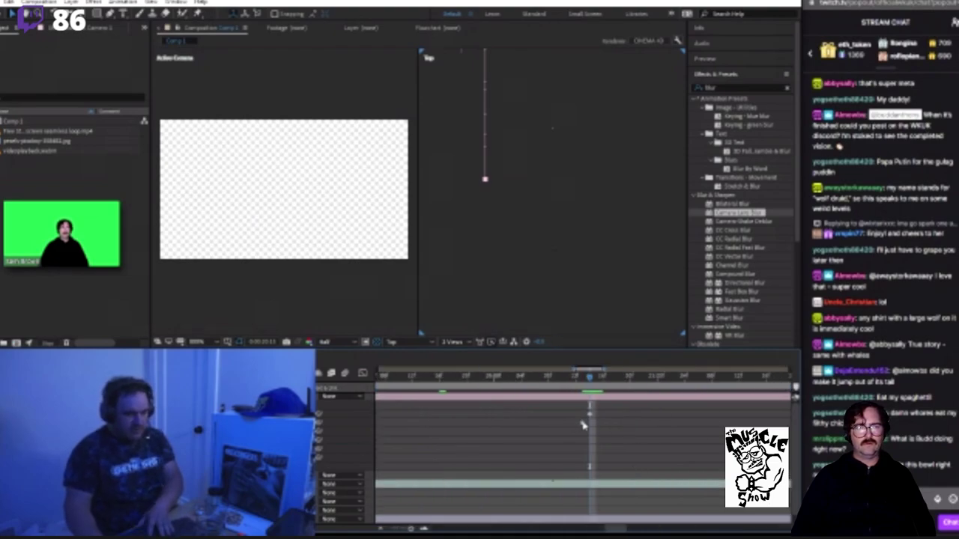
scroll(583, 426, down, 5)
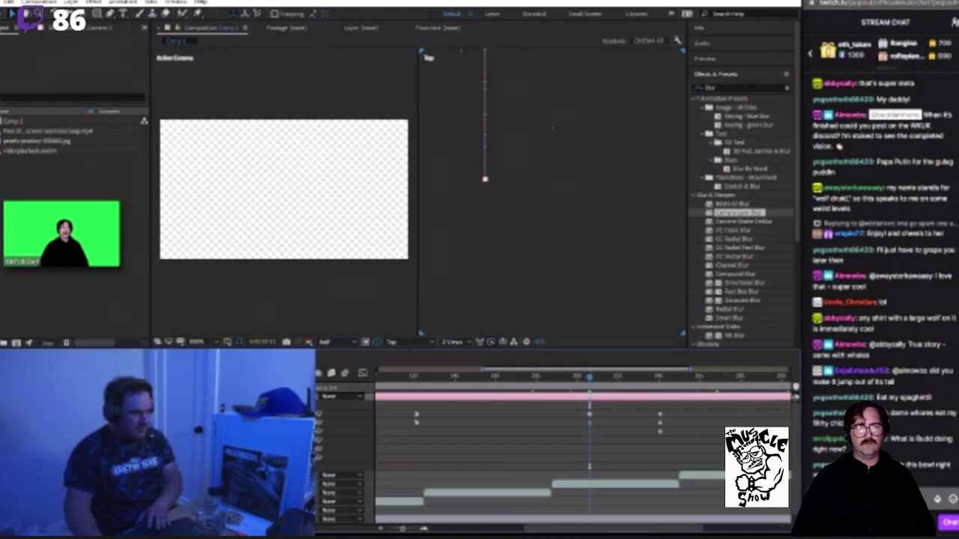
scroll(583, 442, down, 3)
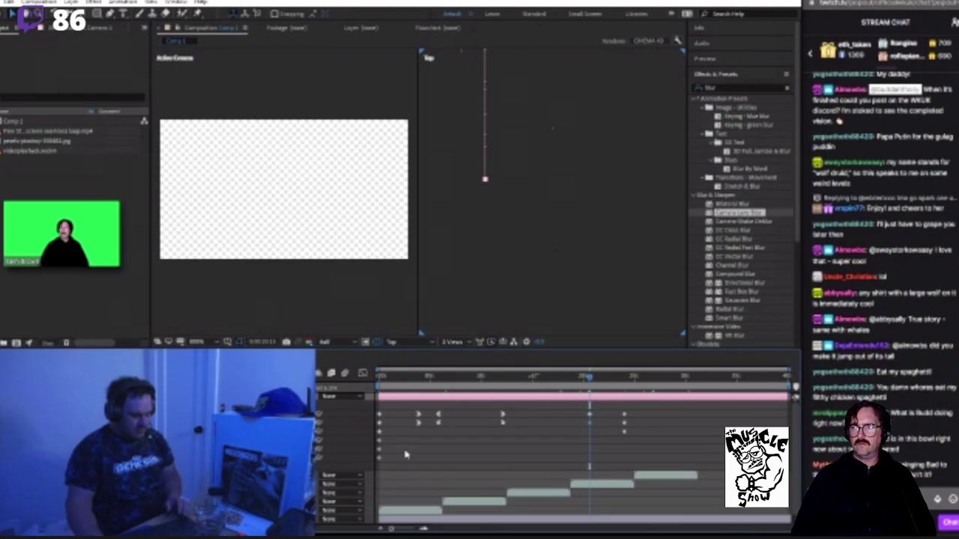
key(ctrl+v)
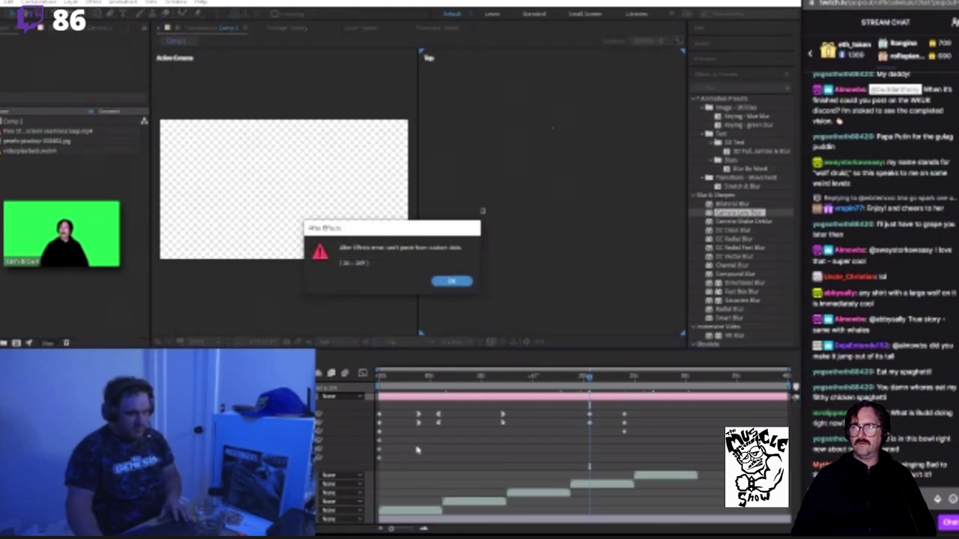
click(470, 282)
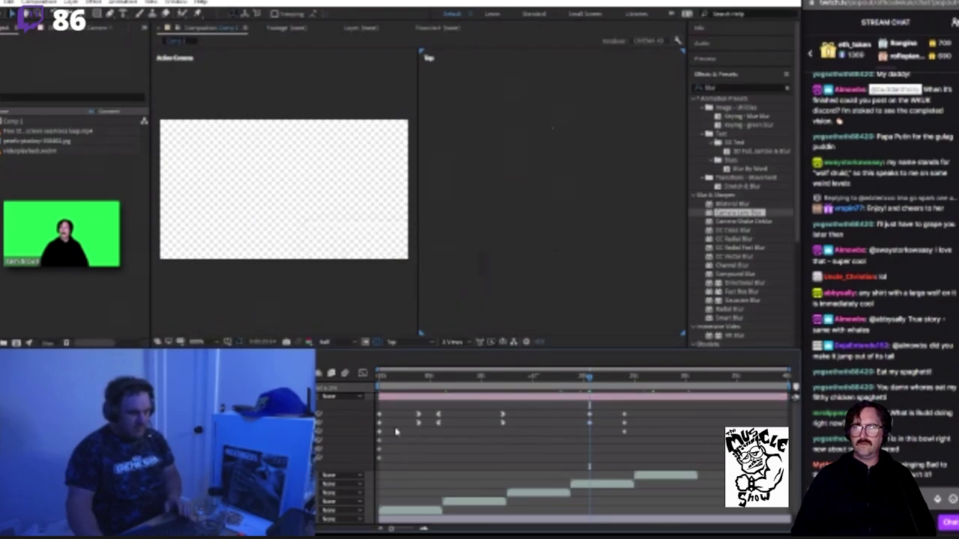
Step: Scrub through the middle of the camera move, zooming the timeline in and out around the current time
drag(470, 376, 365, 399)
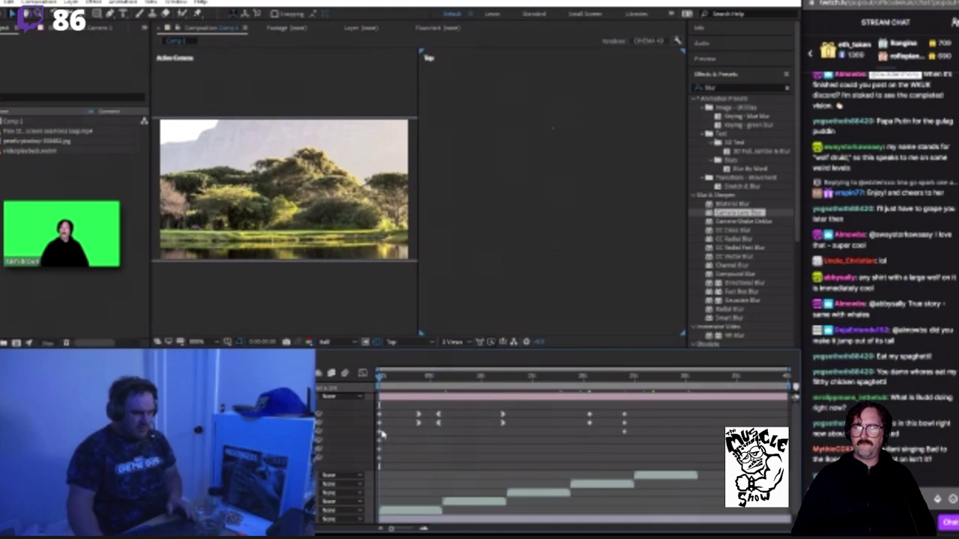
mouse_move(382, 374)
mouse_down()
mouse_move(402, 385)
mouse_move(378, 387)
mouse_up()
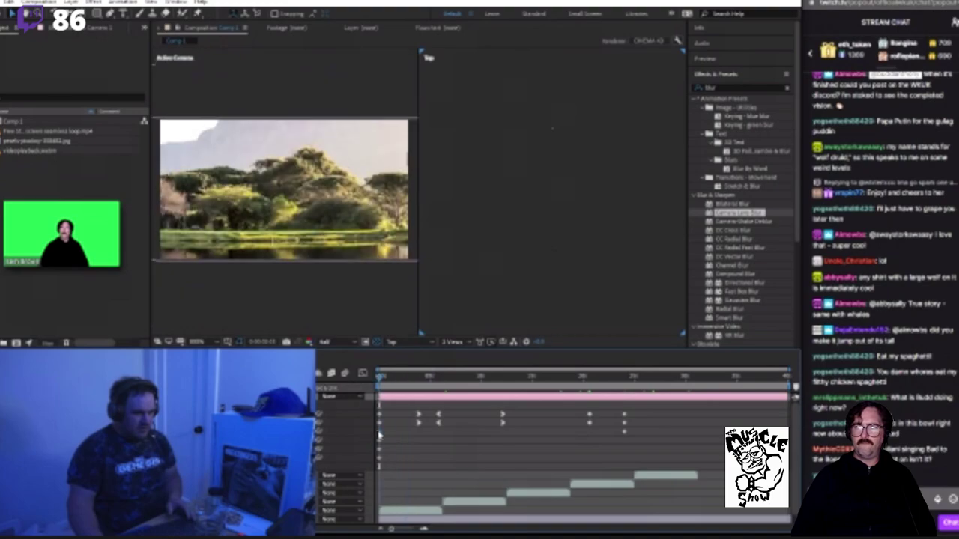
click(583, 384)
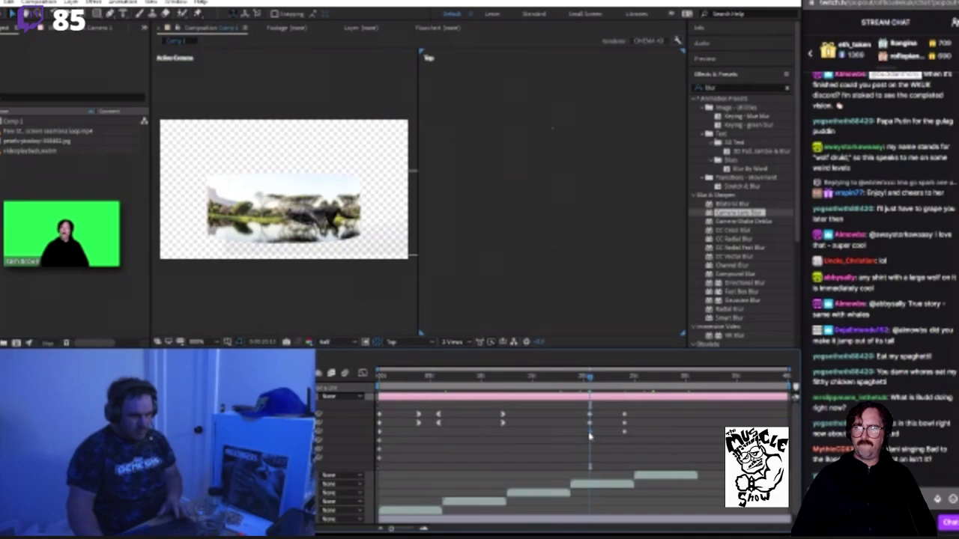
click(582, 380)
key(equal)
key(equal)
key(equal)
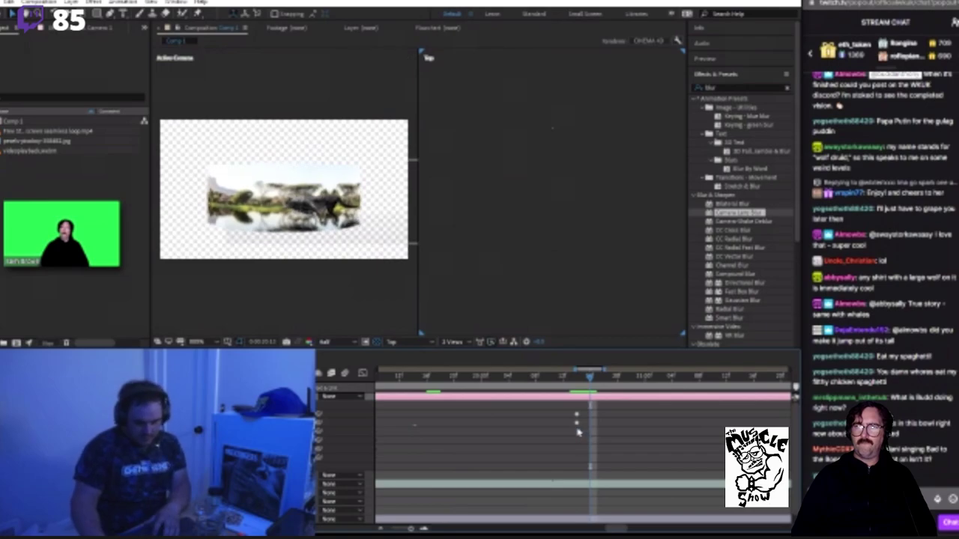
key(equal)
key(minus)
Step: Advance to the centred wolf shot and select the camera layer's keyframes at that time
click(563, 380)
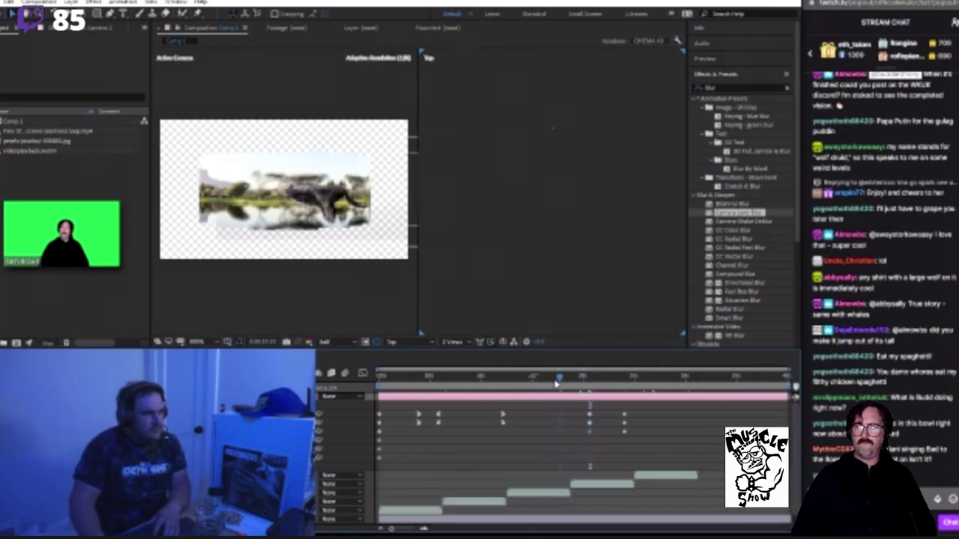
drag(563, 383, 592, 385)
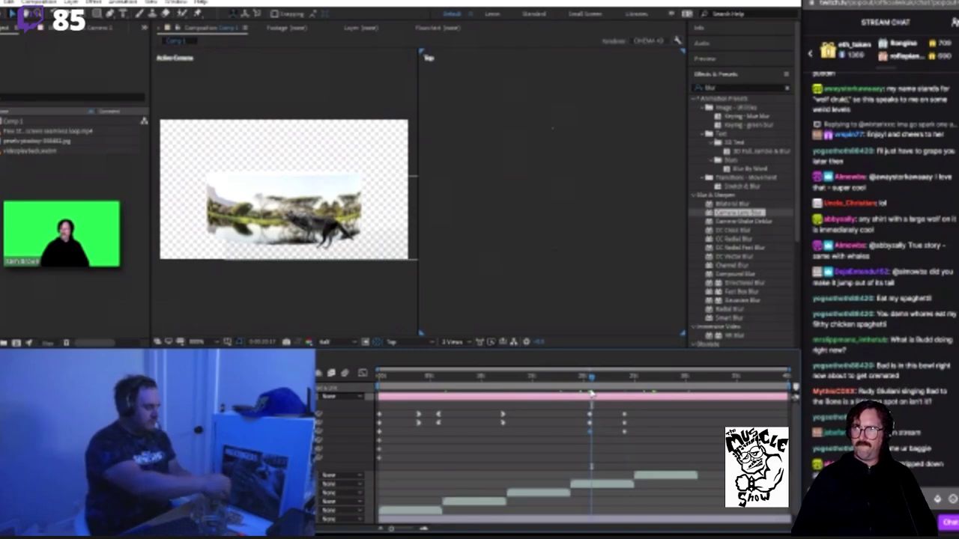
click(591, 432)
click(591, 431)
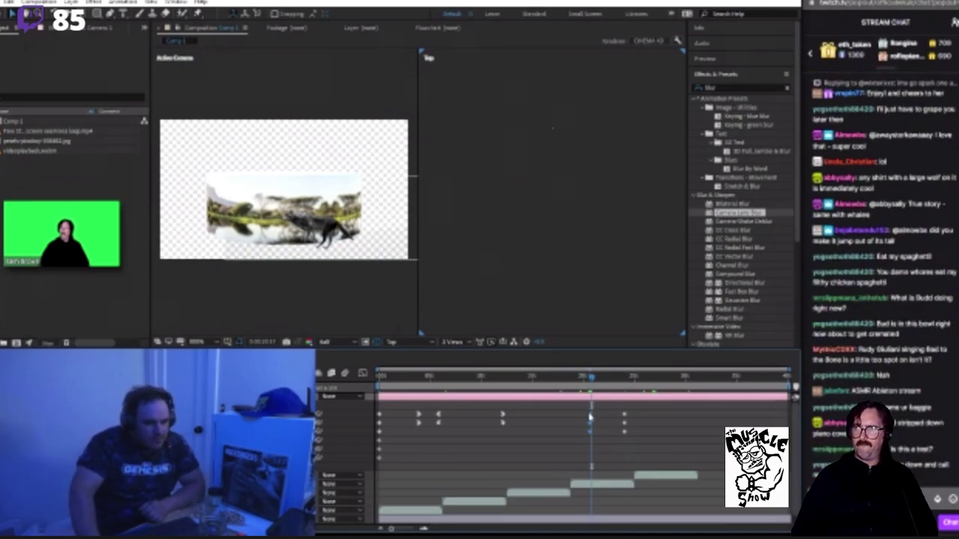
Step: Apply Keyframe Assistant > Easy Ease to the selected camera keyframes and scrub forward to check
right_click(591, 416)
mouse_move(618, 405)
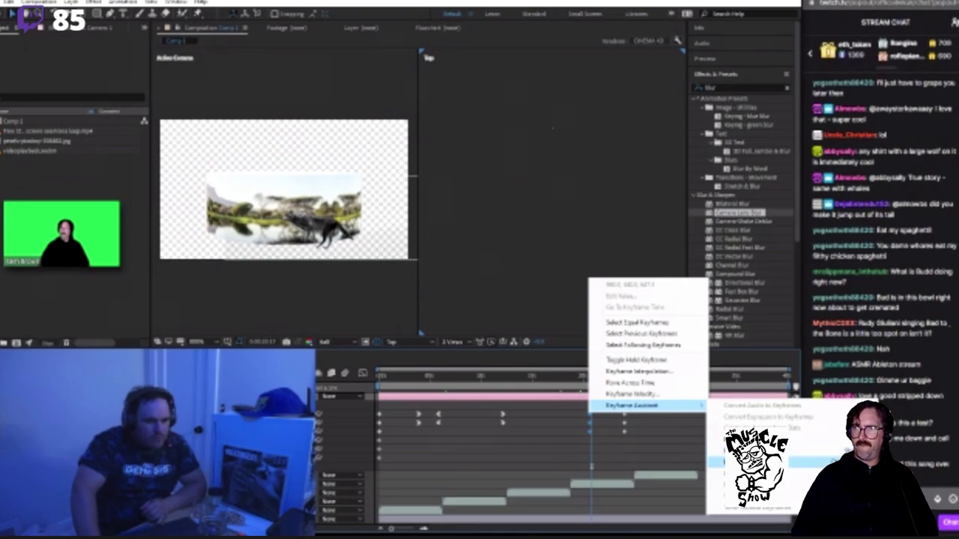
click(749, 461)
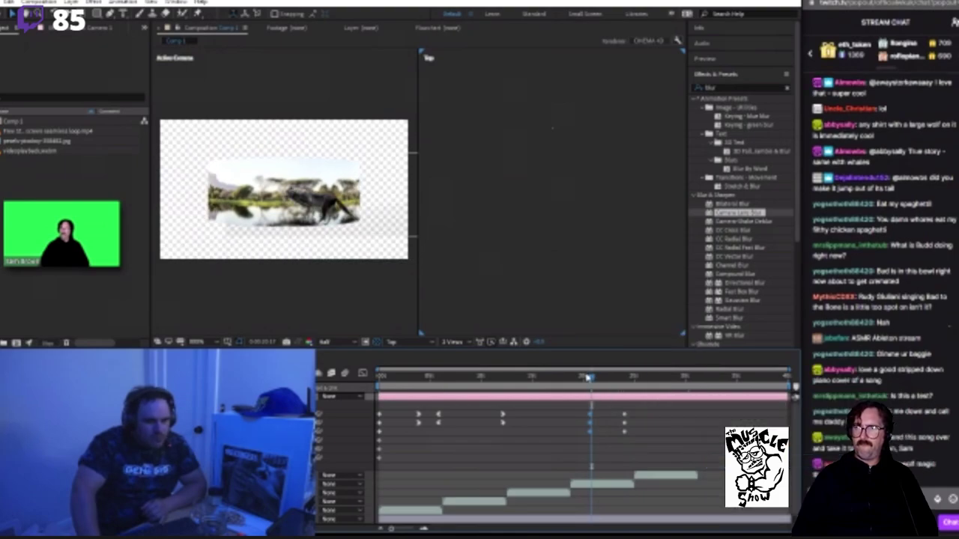
drag(583, 378, 606, 383)
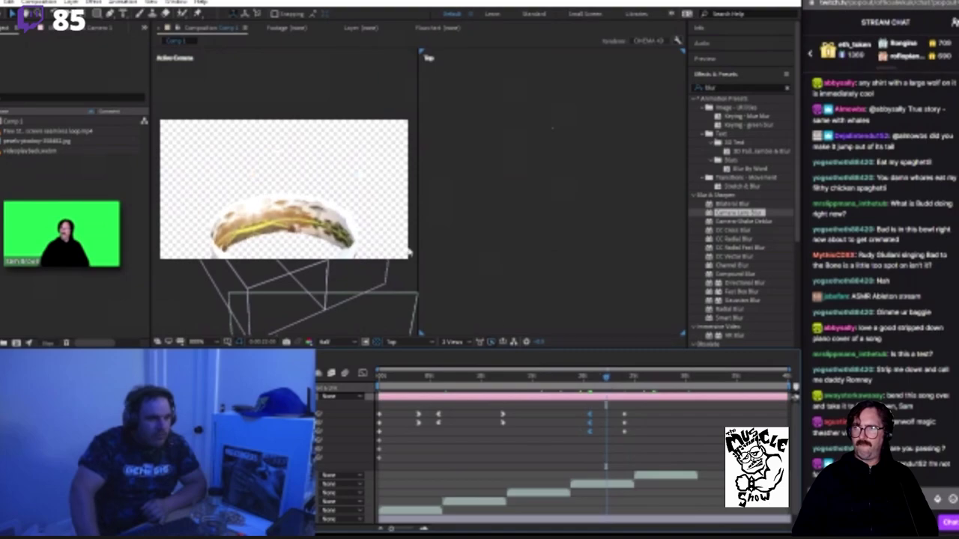
Step: Frame the camera in the Top view and drag it farther back from the ring
scroll(511, 298, down, 10)
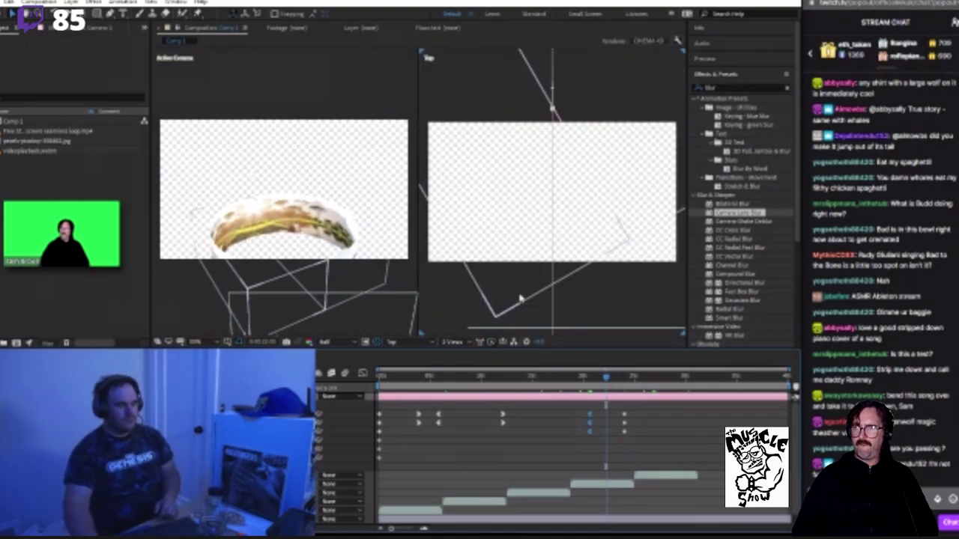
drag(497, 286, 477, 150)
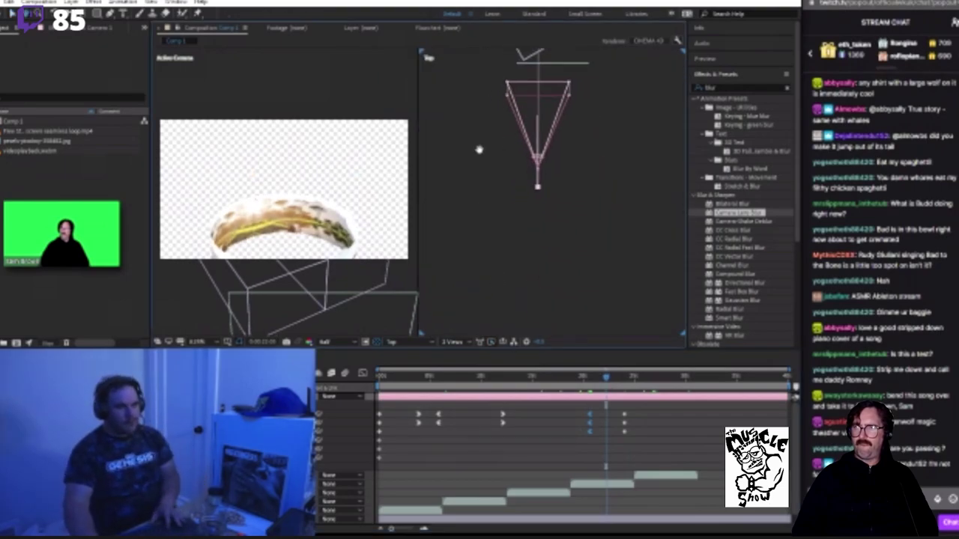
key(ctrl+z)
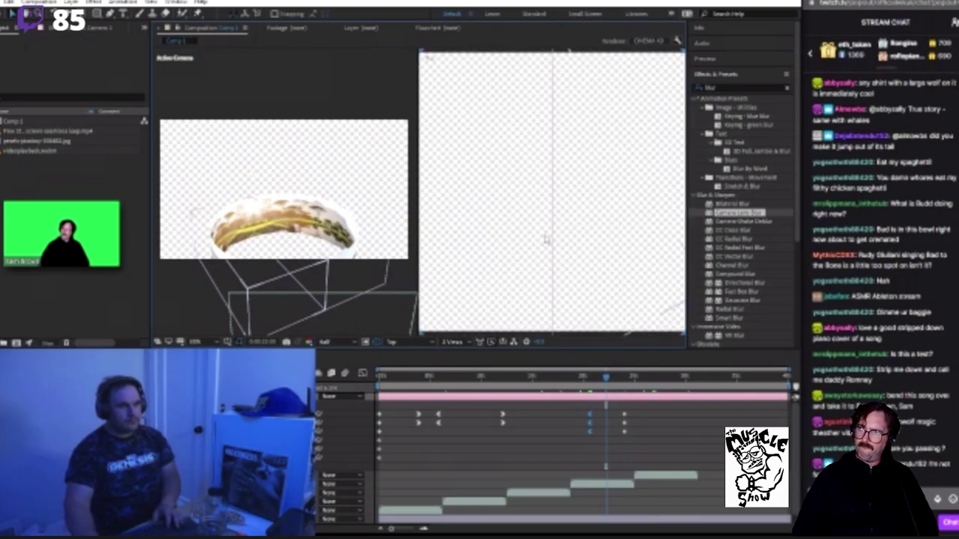
drag(543, 264, 518, 93)
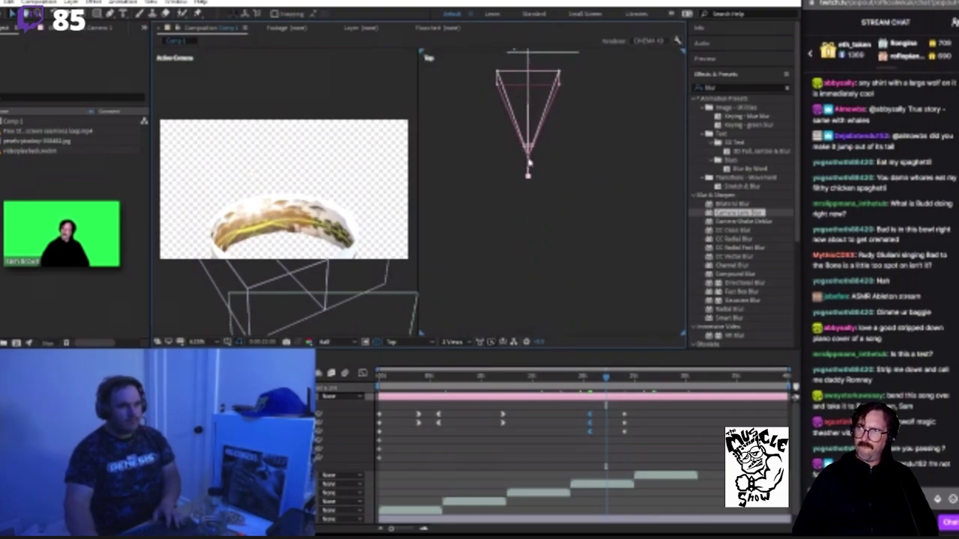
key(ctrl+z)
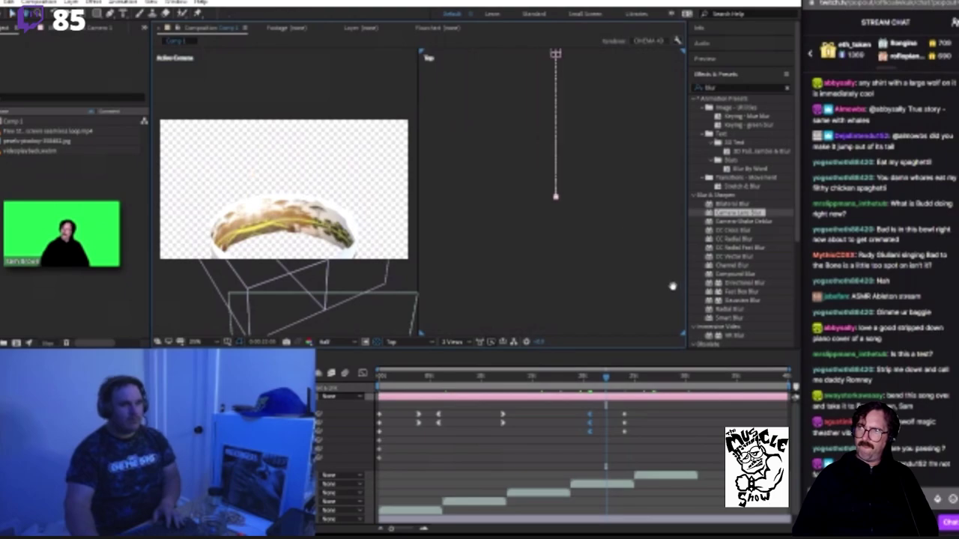
drag(566, 150, 574, 261)
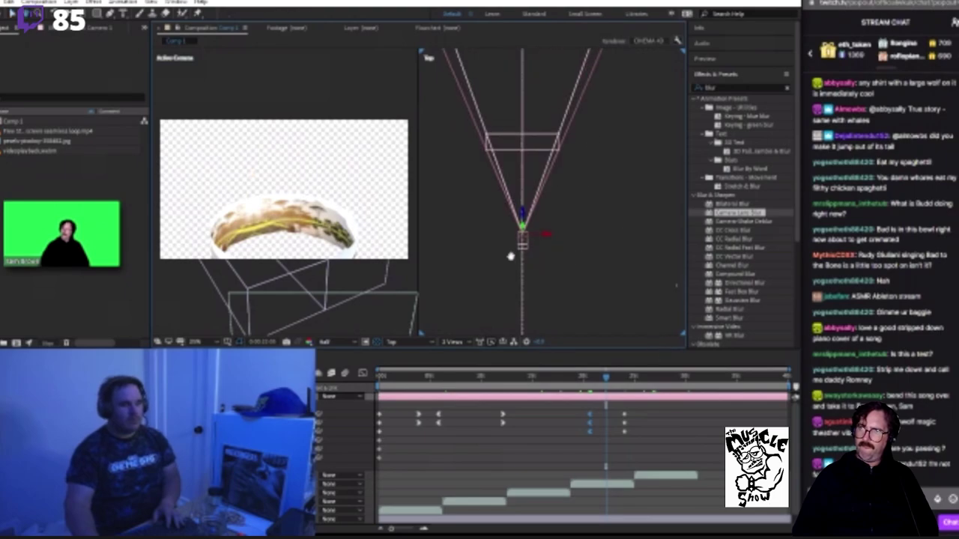
key(period)
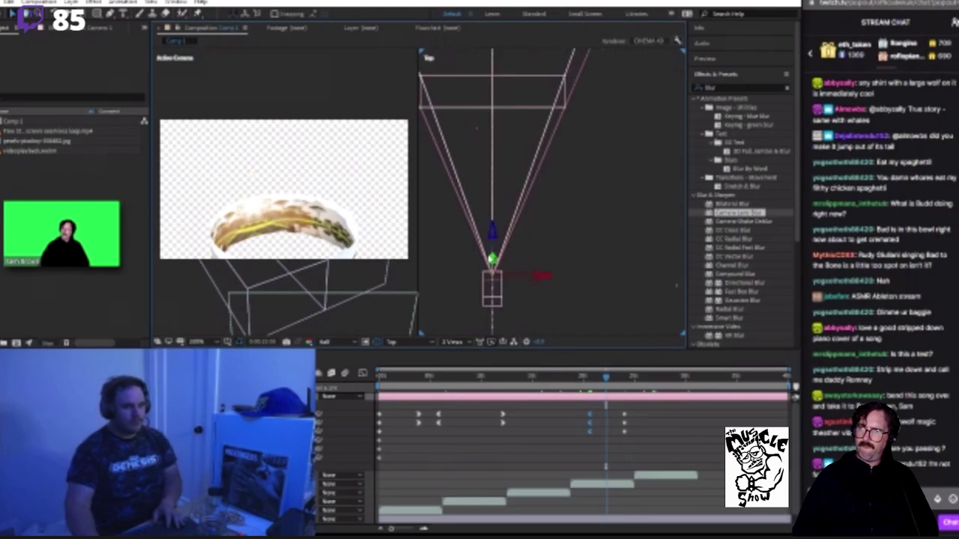
drag(491, 304, 485, 365)
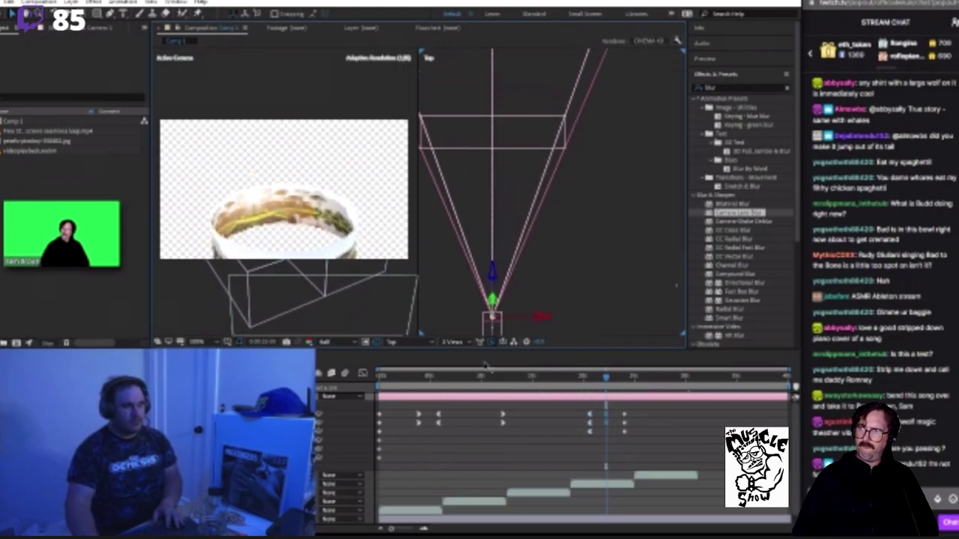
drag(531, 295, 552, 143)
drag(610, 161, 471, 407)
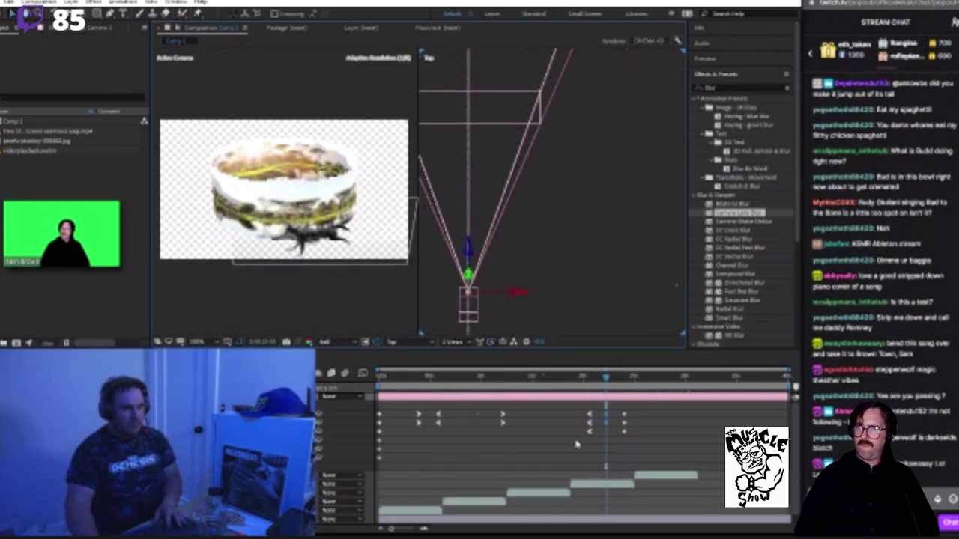
mouse_move(608, 383)
mouse_down()
mouse_move(590, 383)
mouse_move(619, 393)
mouse_move(611, 394)
mouse_up()
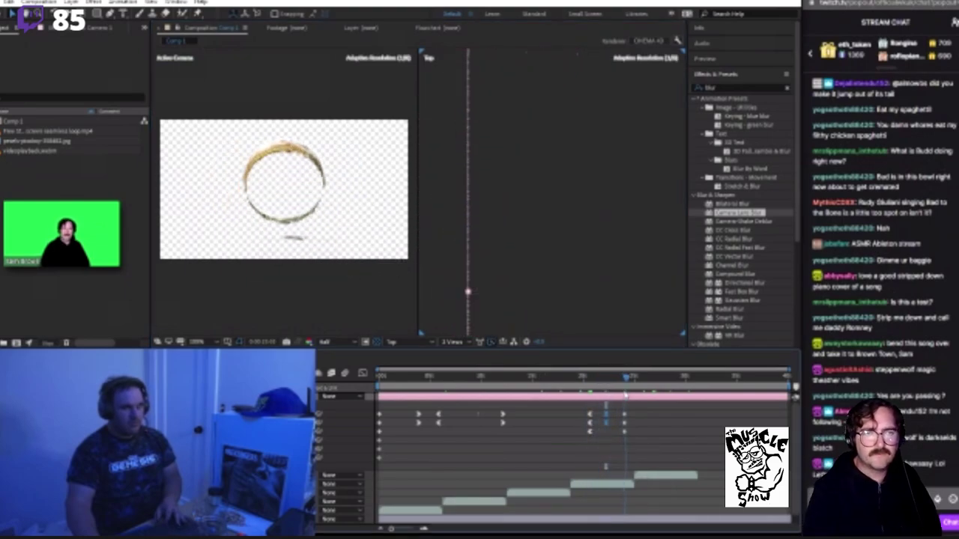
Step: Slide the later camera keyframes earlier in time and nudge the camera toward the ring
scroll(603, 386, up, 5)
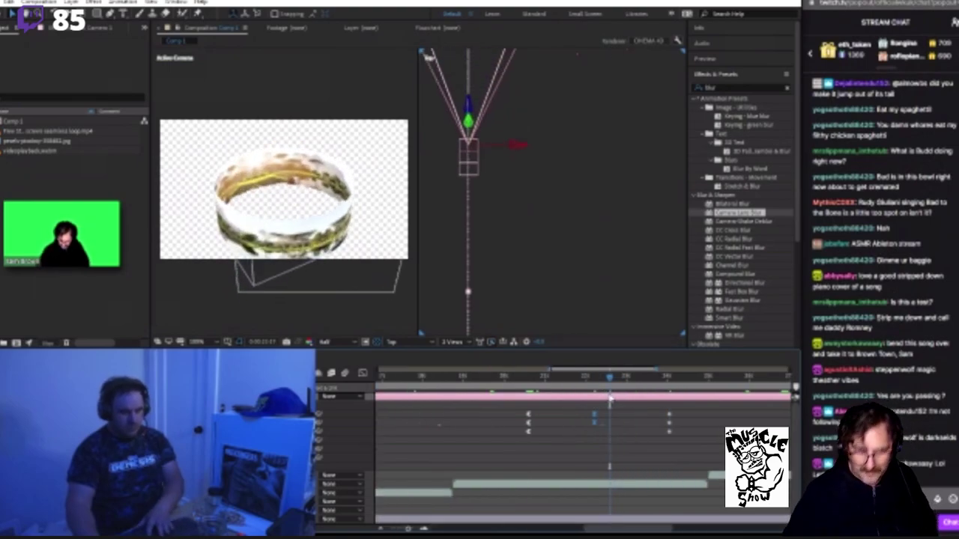
click(591, 379)
drag(578, 420, 590, 422)
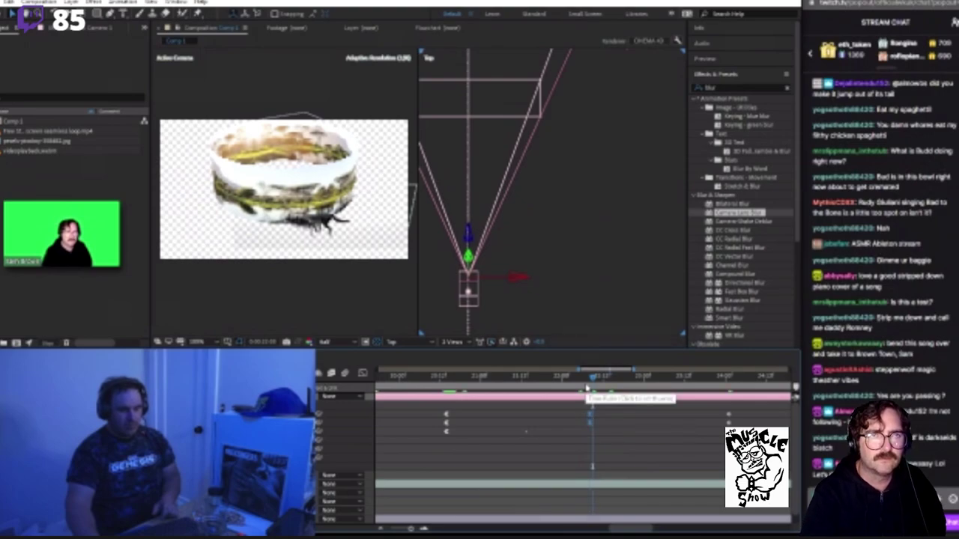
click(446, 377)
drag(446, 377, 589, 394)
drag(477, 202, 477, 121)
drag(571, 388, 671, 425)
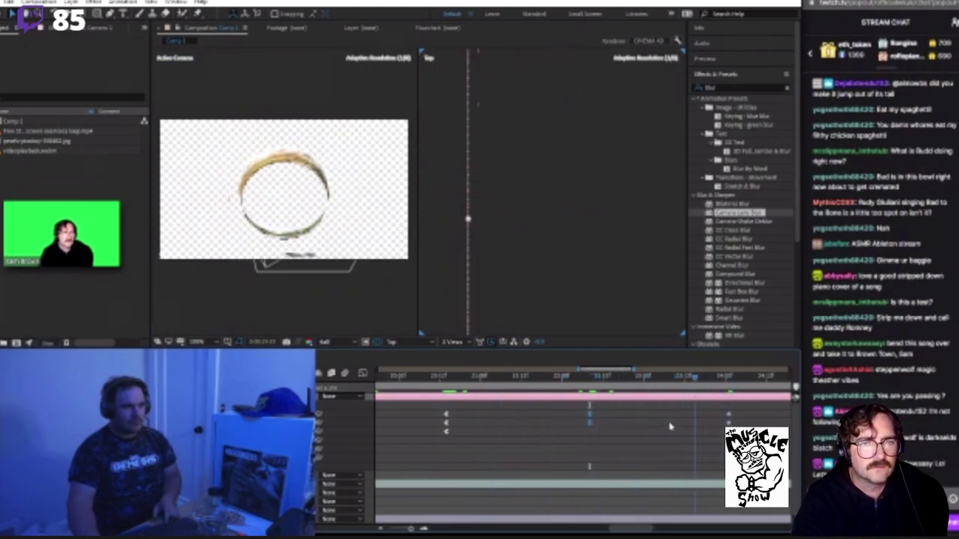
right_click(591, 428)
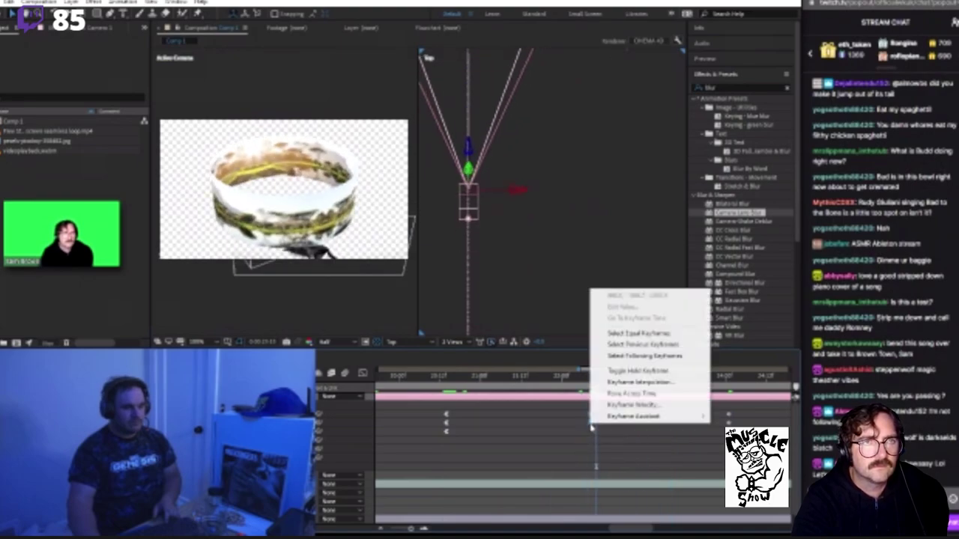
Step: Apply Easy Ease to the middle and final camera keyframes, scrubbing between them
mouse_move(669, 421)
click(771, 450)
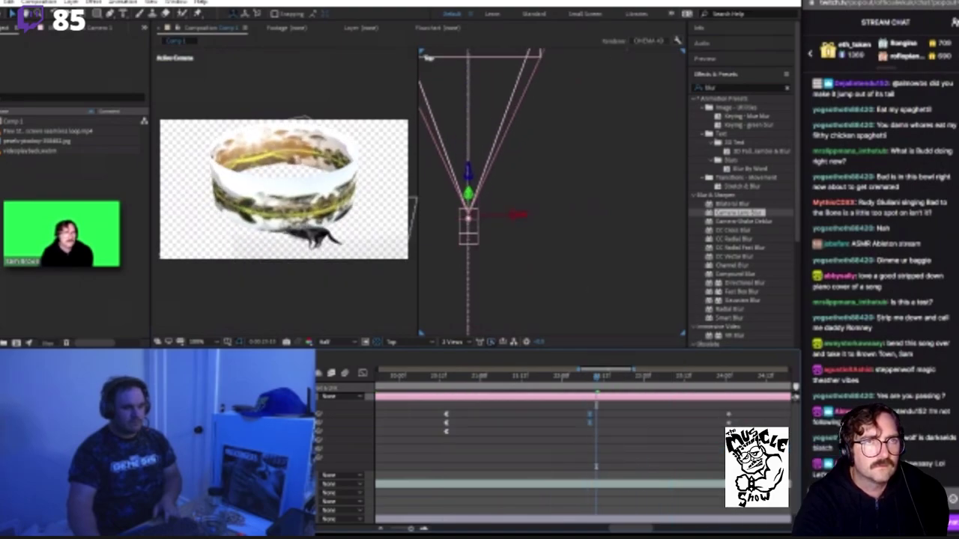
drag(591, 380, 725, 432)
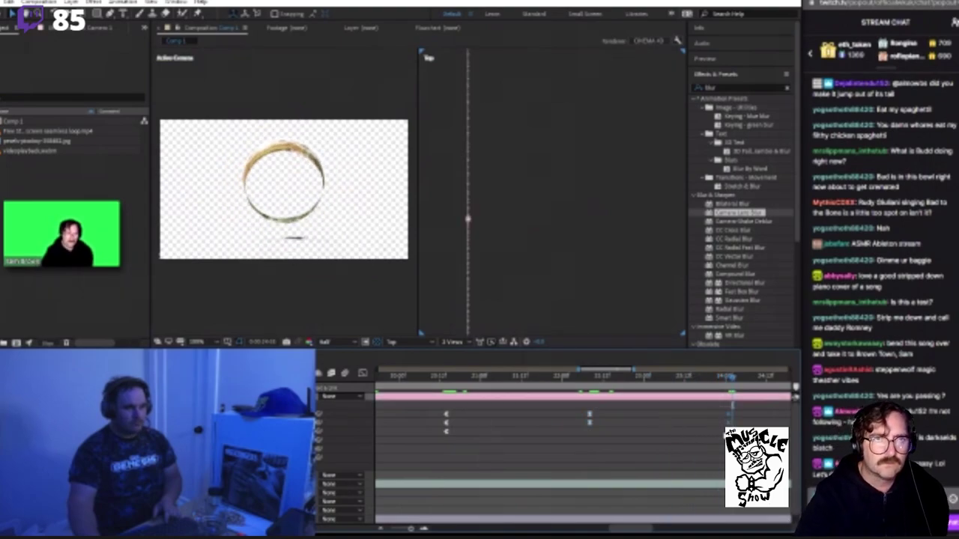
right_click(725, 433)
mouse_move(817, 424)
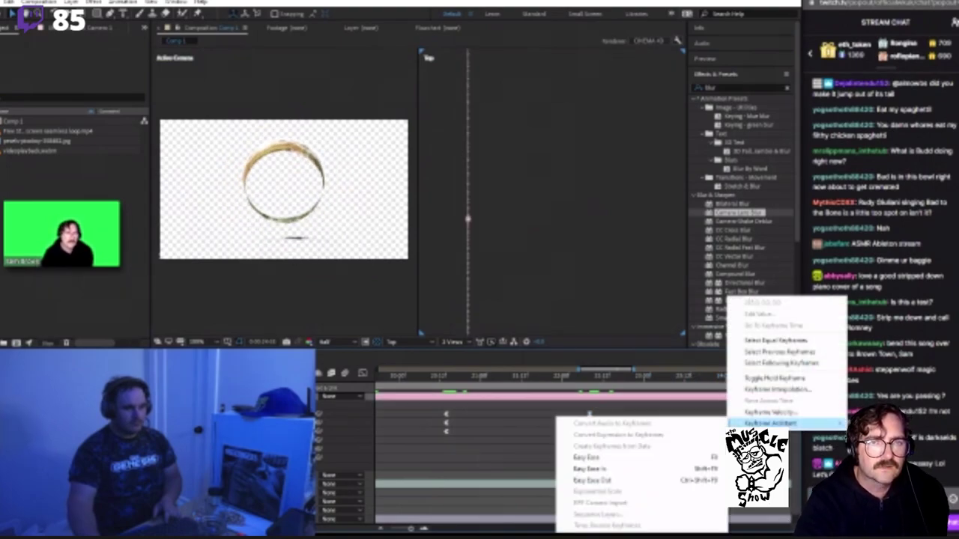
click(587, 457)
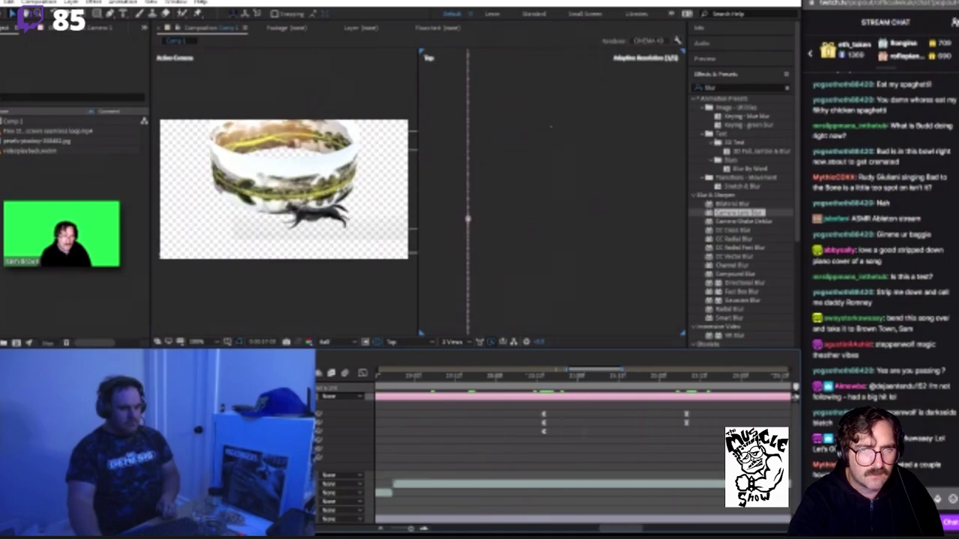
drag(543, 374, 716, 405)
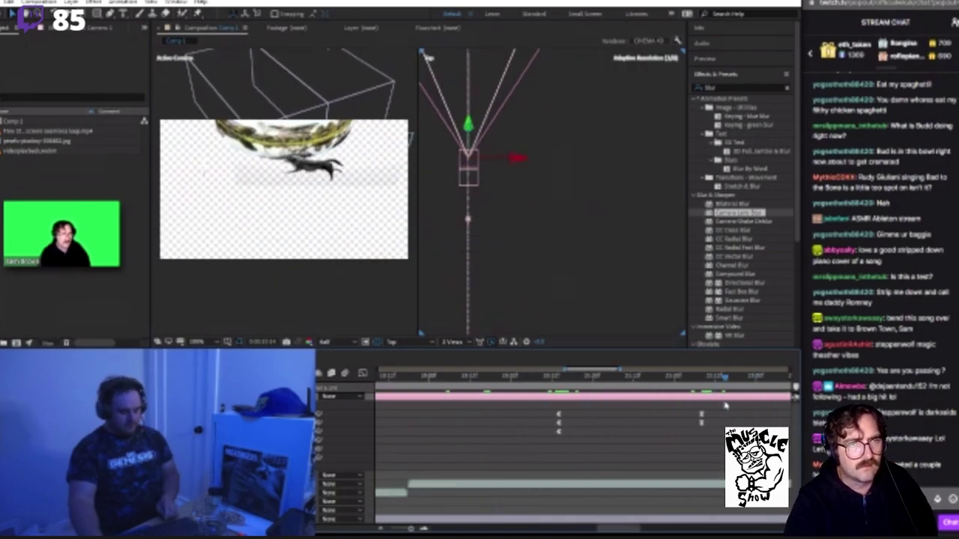
scroll(707, 408, up, 2)
drag(702, 382, 675, 377)
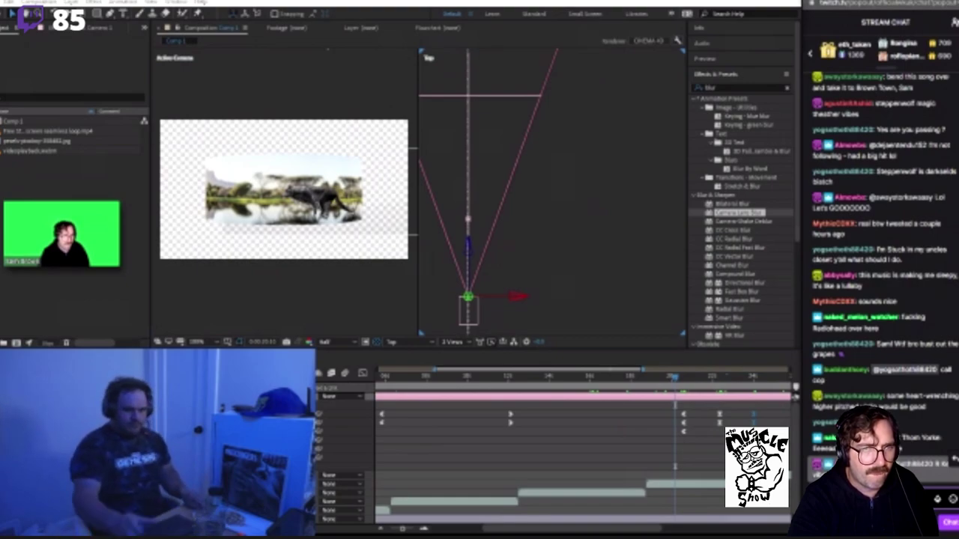
drag(683, 373, 677, 381)
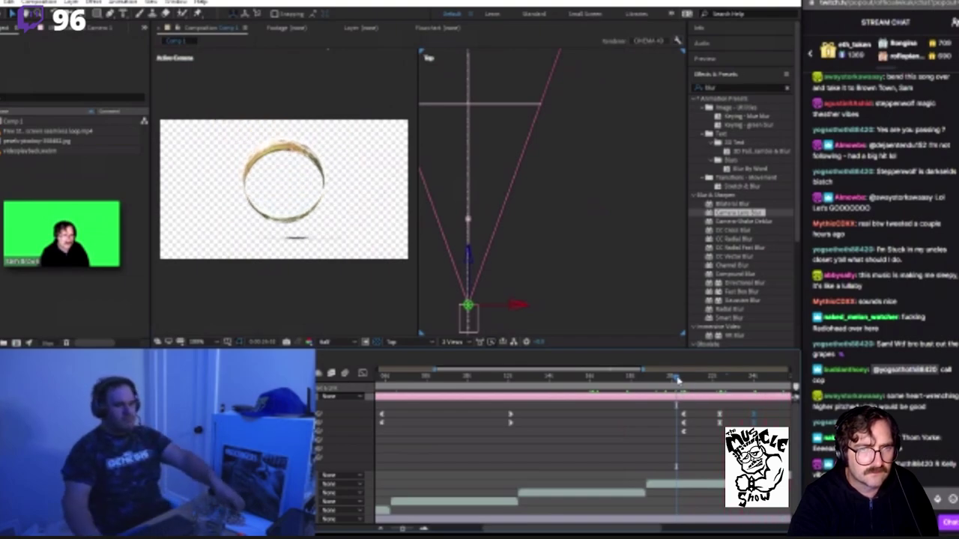
key(space)
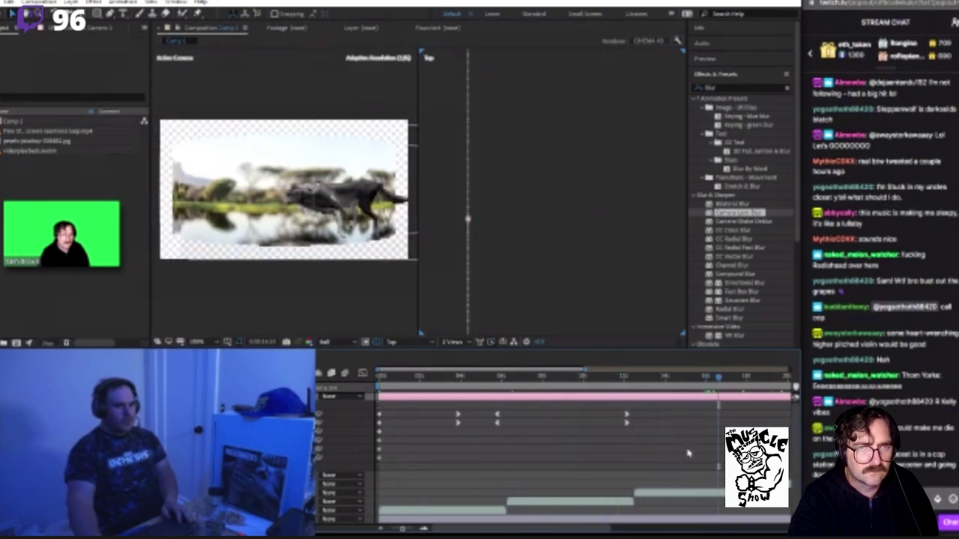
Step: Stop the preview, zoom the timeline out and move the camera keyframes earlier
key(space)
key(minus)
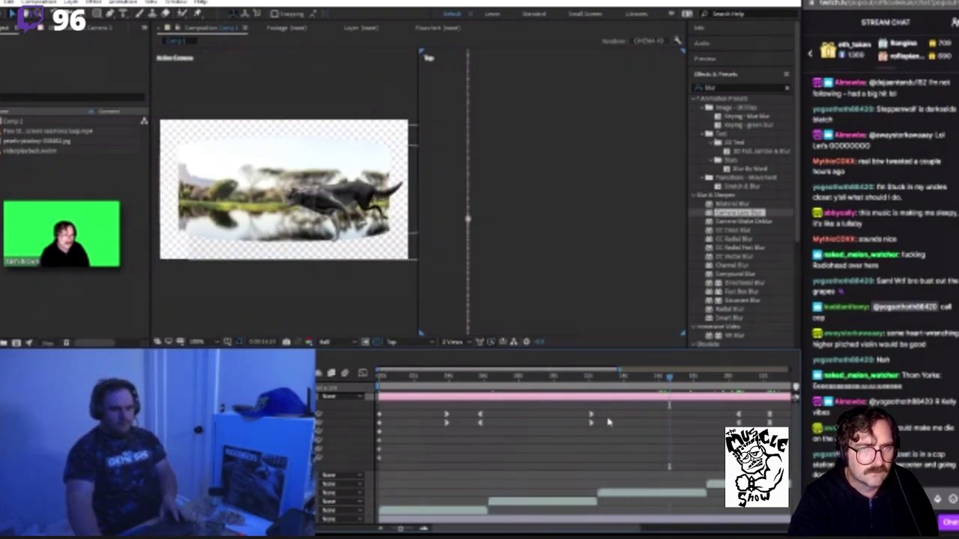
drag(591, 422, 540, 421)
click(500, 377)
drag(504, 383, 619, 414)
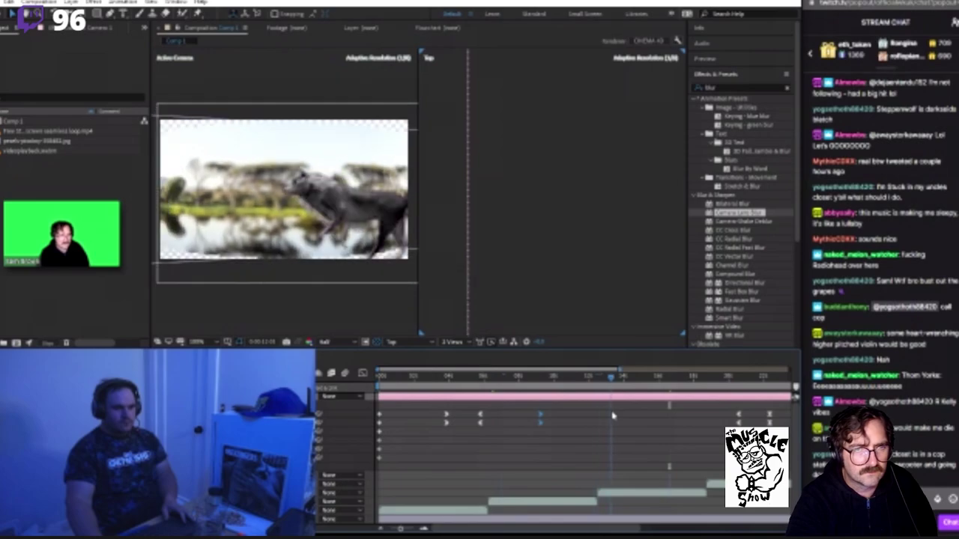
Step: Apply Easy Ease to the selected keyframes and change their Keyframe Interpolation type
right_click(543, 426)
mouse_move(569, 416)
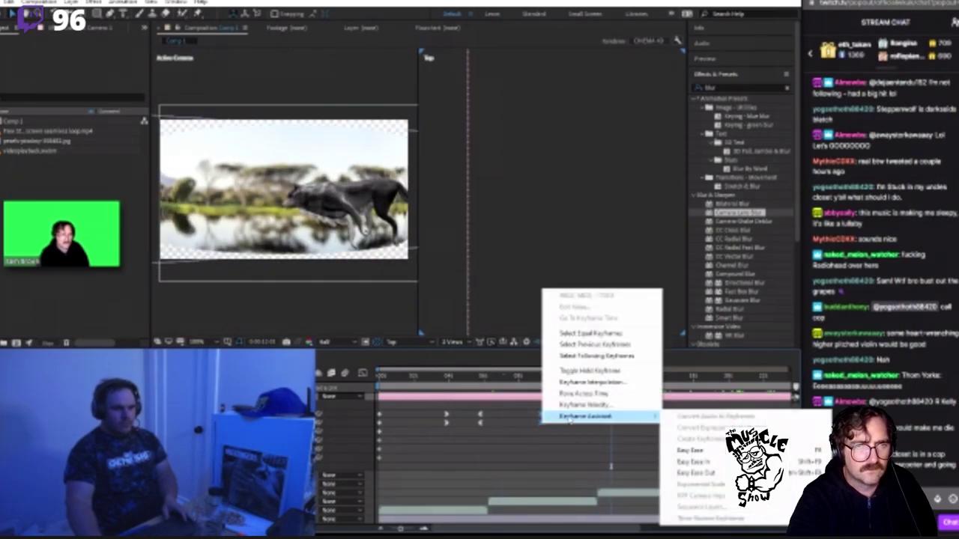
click(678, 451)
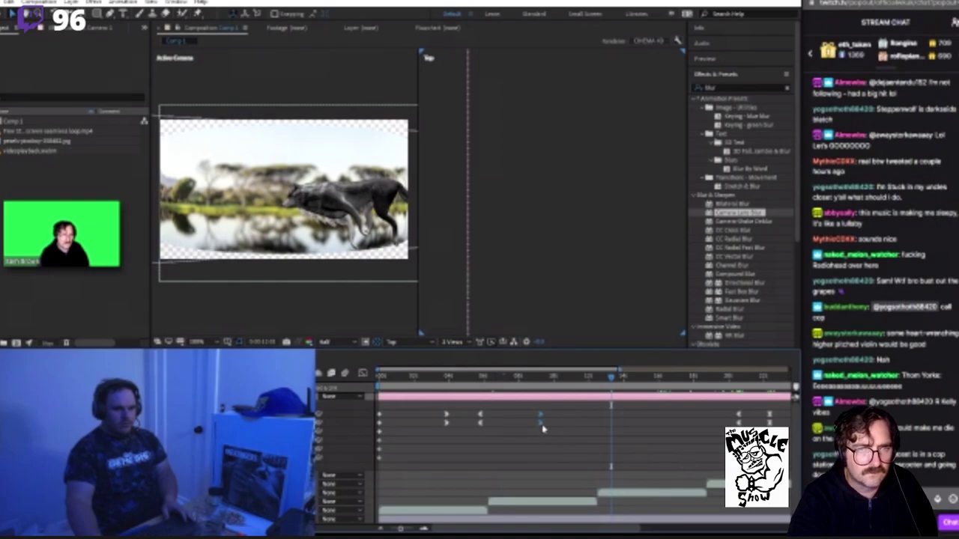
right_click(543, 427)
click(613, 382)
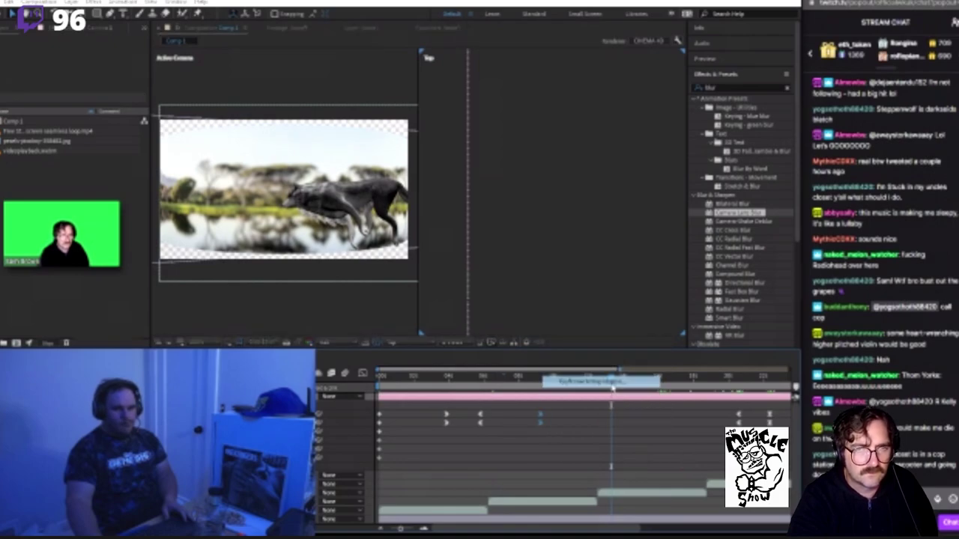
click(112, 20)
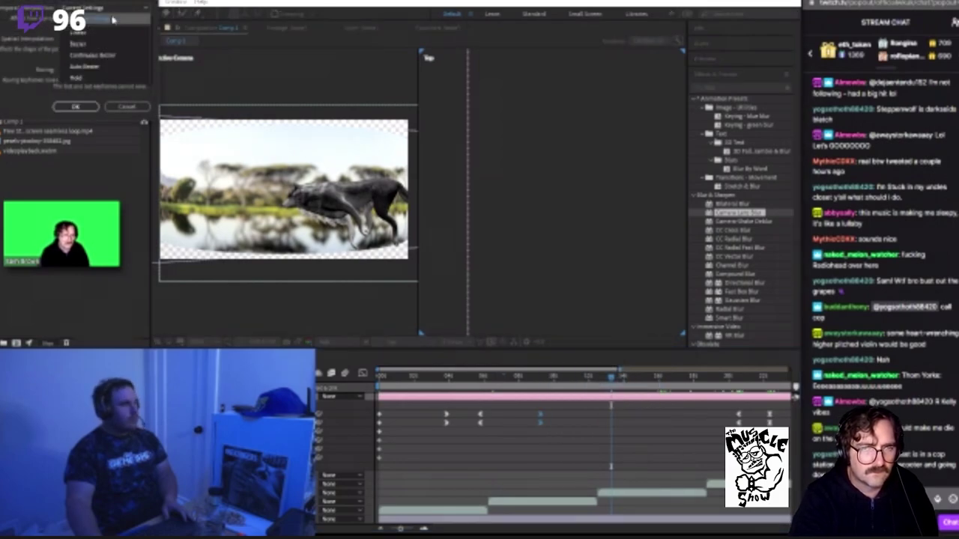
click(112, 20)
click(75, 107)
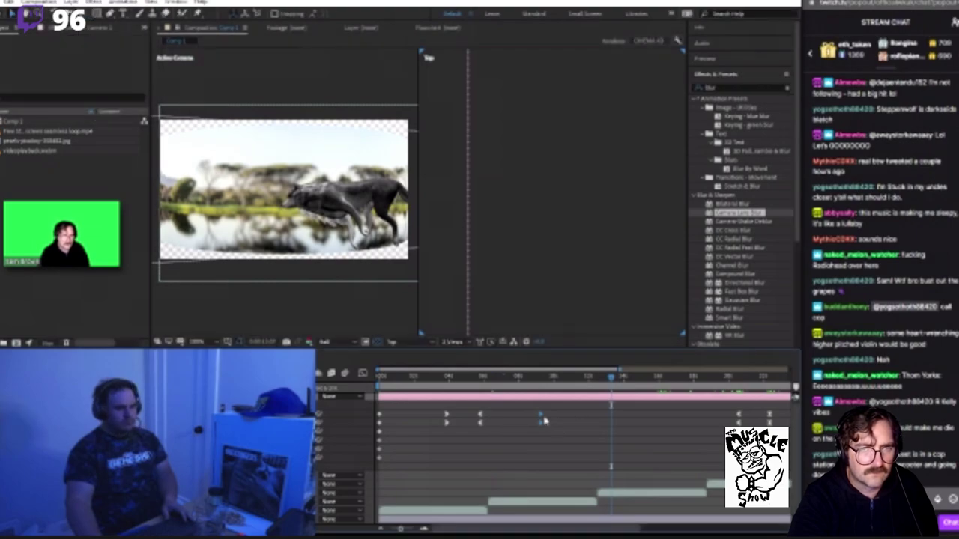
Step: Apply Easy Ease In to the later camera keyframes and preview the earlier frames
right_click(542, 418)
mouse_move(625, 410)
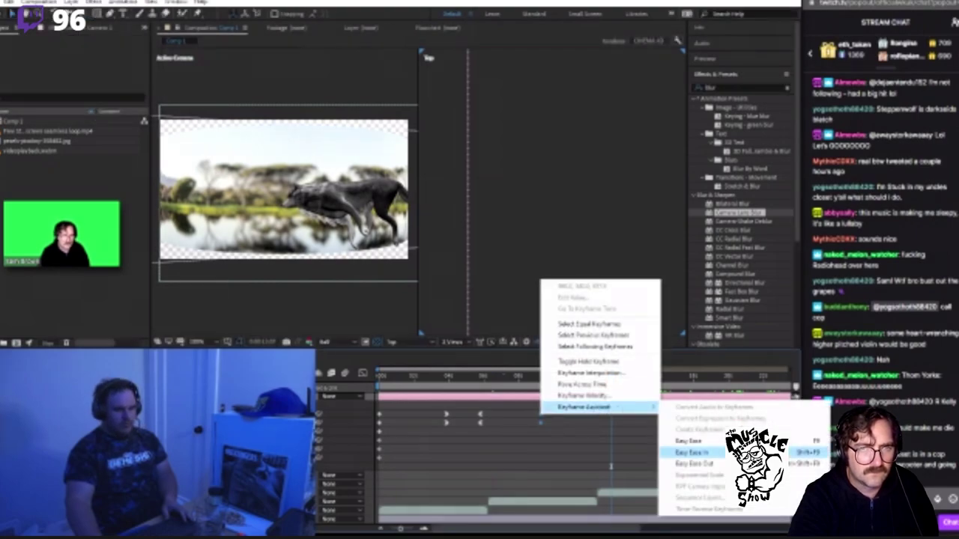
click(539, 463)
right_click(481, 416)
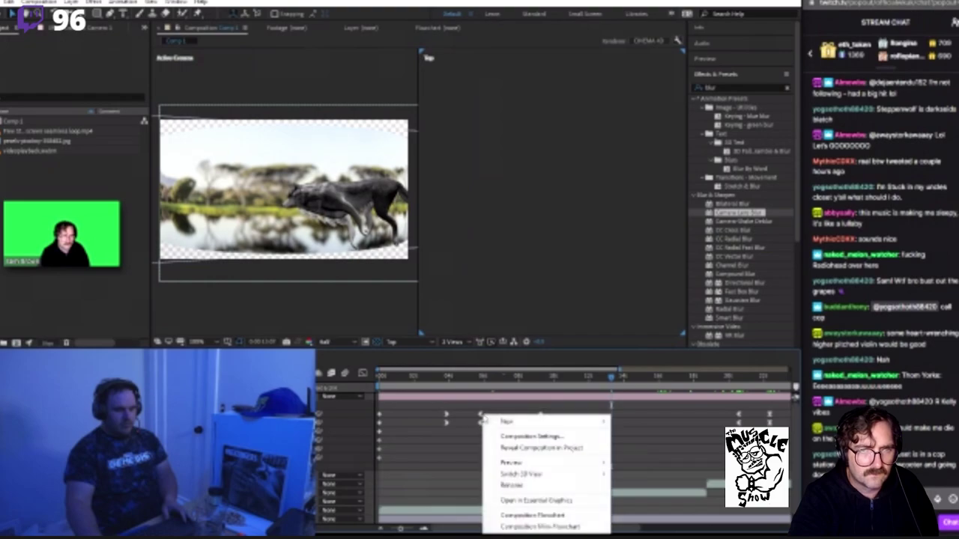
click(472, 412)
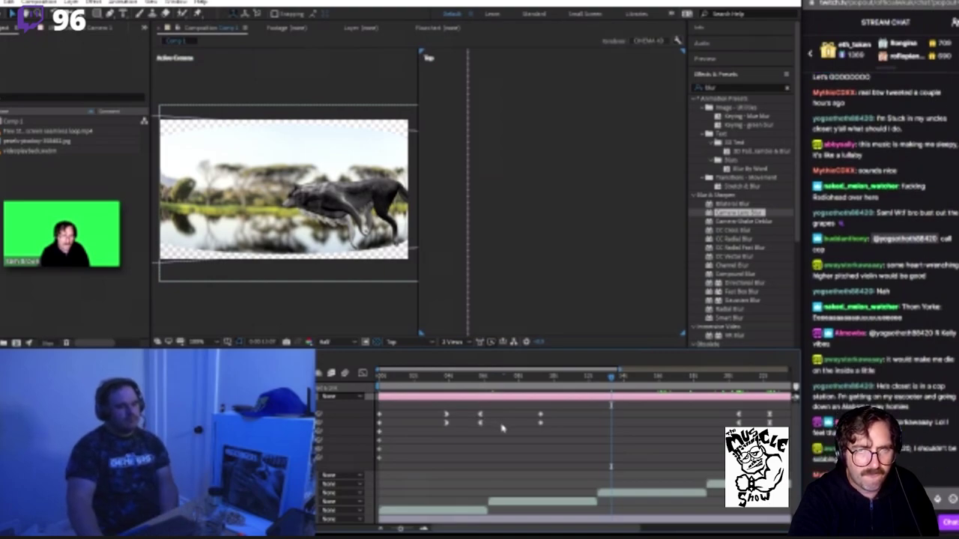
right_click(540, 422)
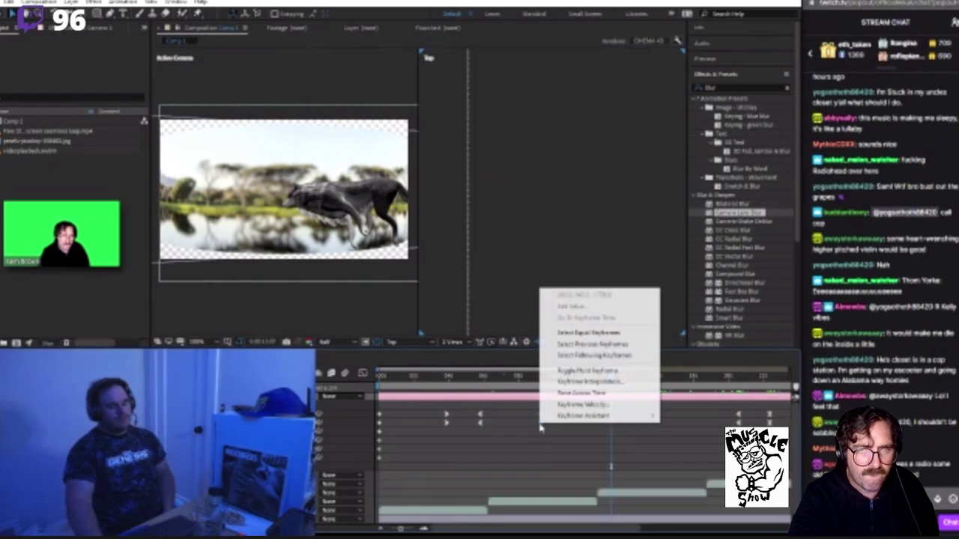
mouse_move(599, 417)
click(689, 455)
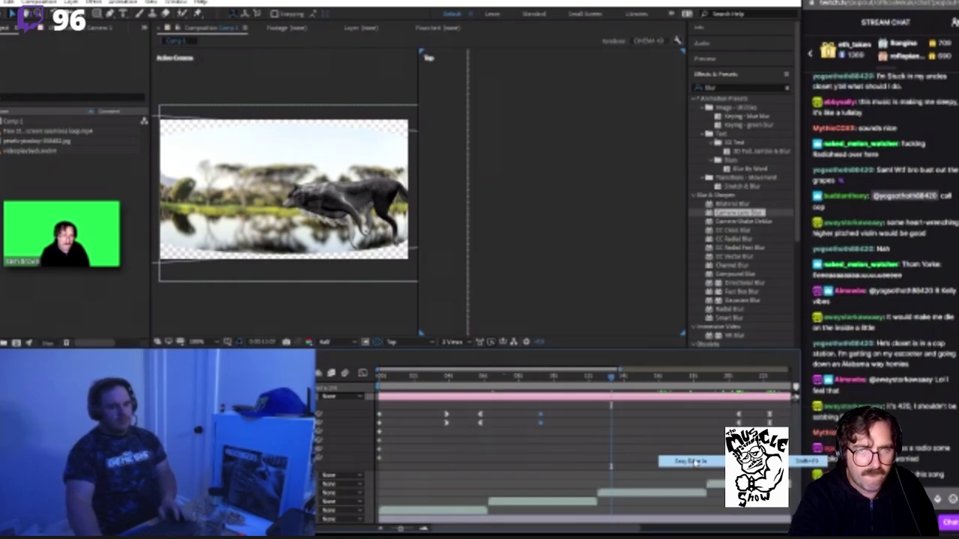
drag(531, 391, 629, 443)
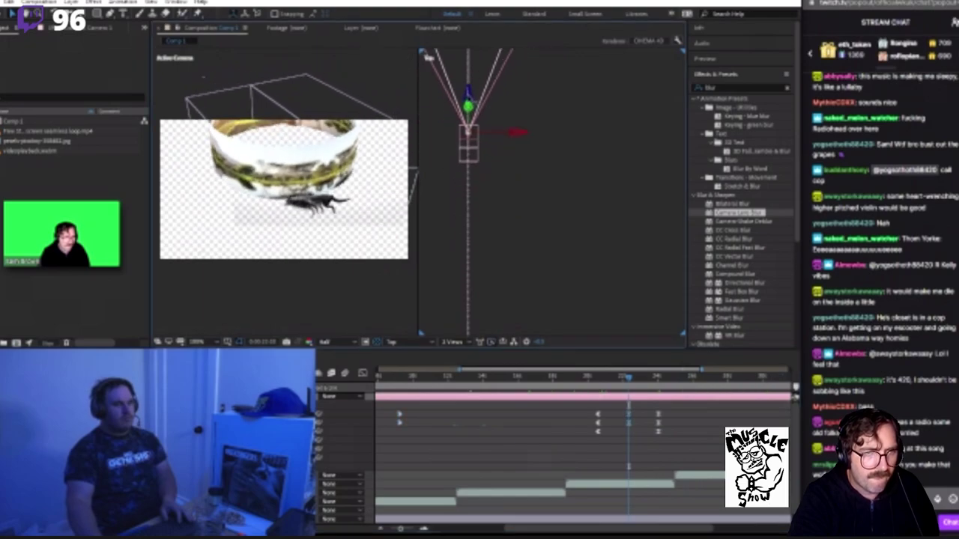
Step: In the Top view, drag the camera forward toward the ring with the Selection tool
drag(488, 122, 524, 82)
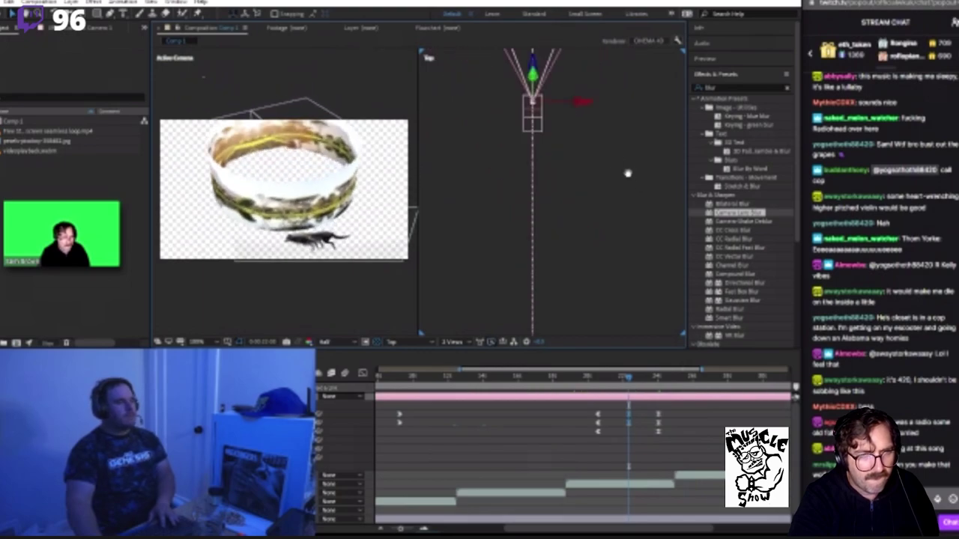
drag(627, 170, 577, 234)
key(v)
drag(527, 172, 524, 83)
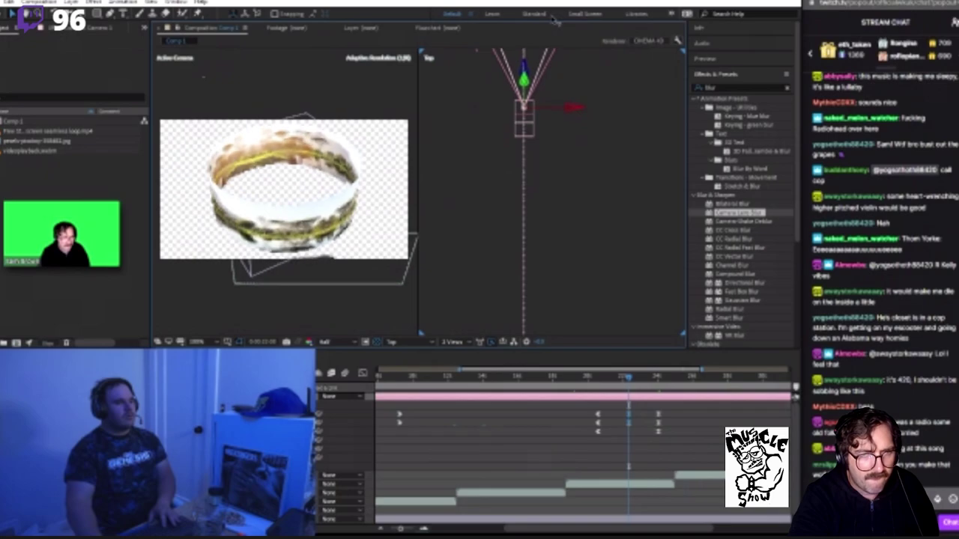
Step: Scrub through the camera animation, then return to its start
click(610, 379)
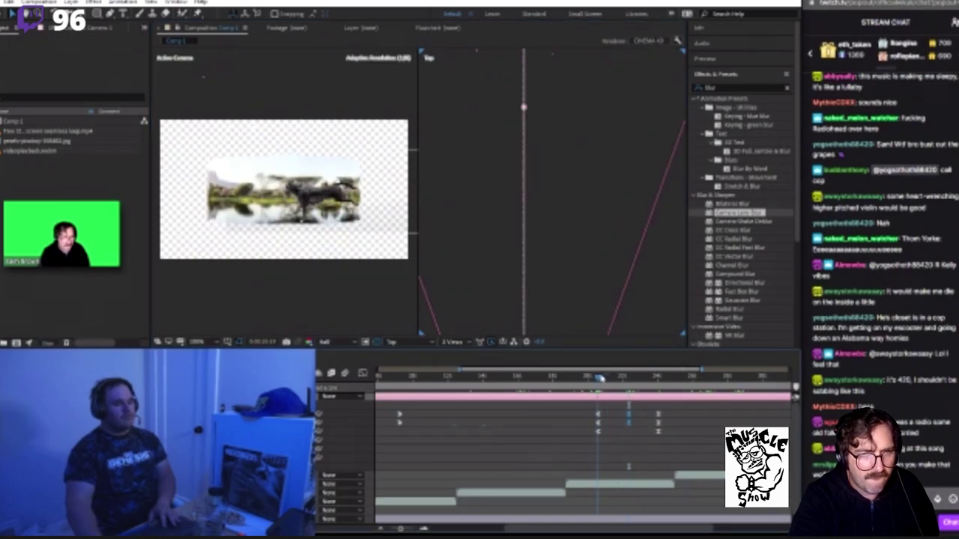
drag(610, 378, 667, 390)
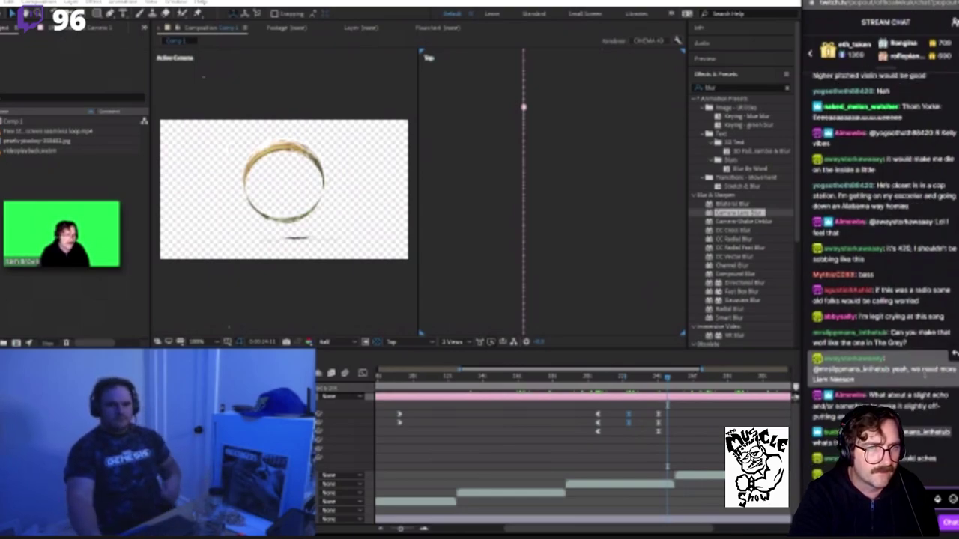
key(Home)
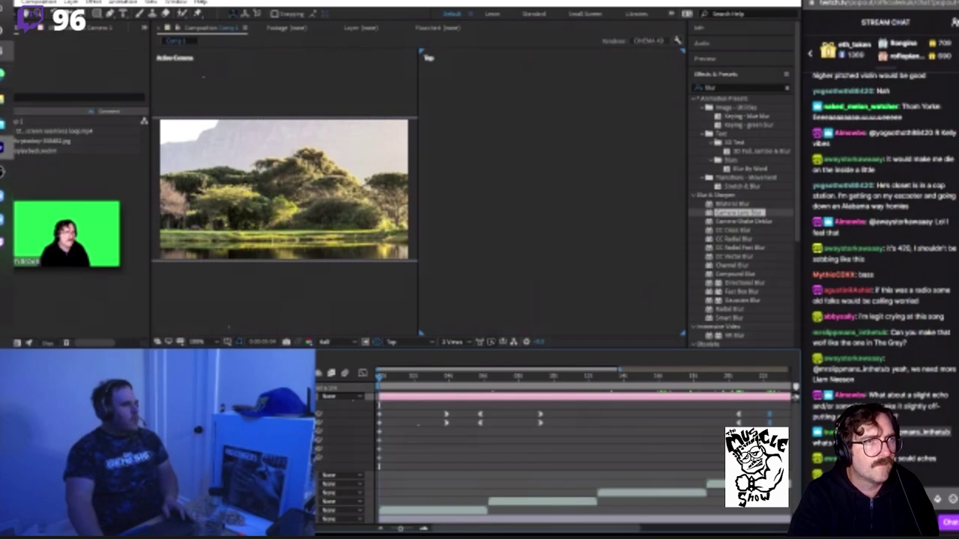
click(6, 11)
Step: Launch Chrome, load Google and search for 'high res galaxy photos'
click(216, 52)
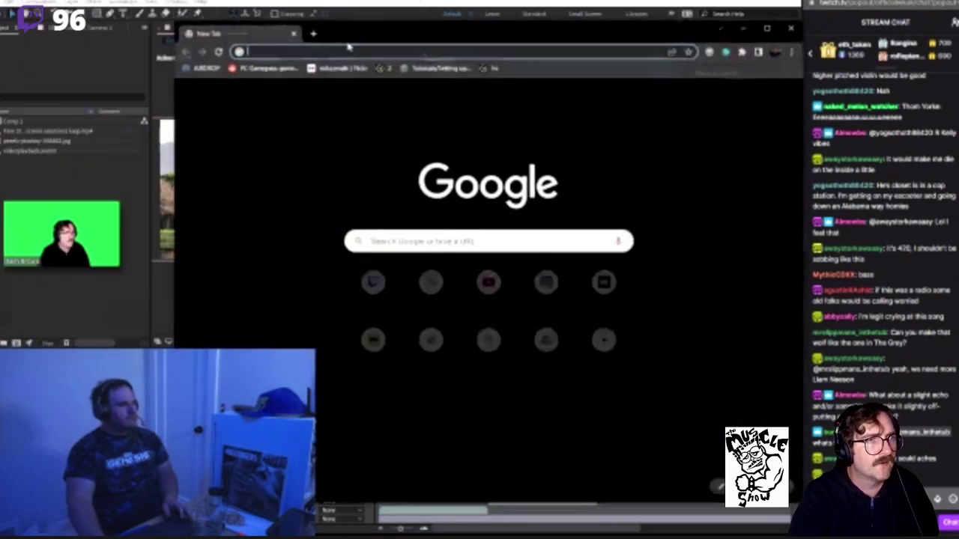
text(google.)
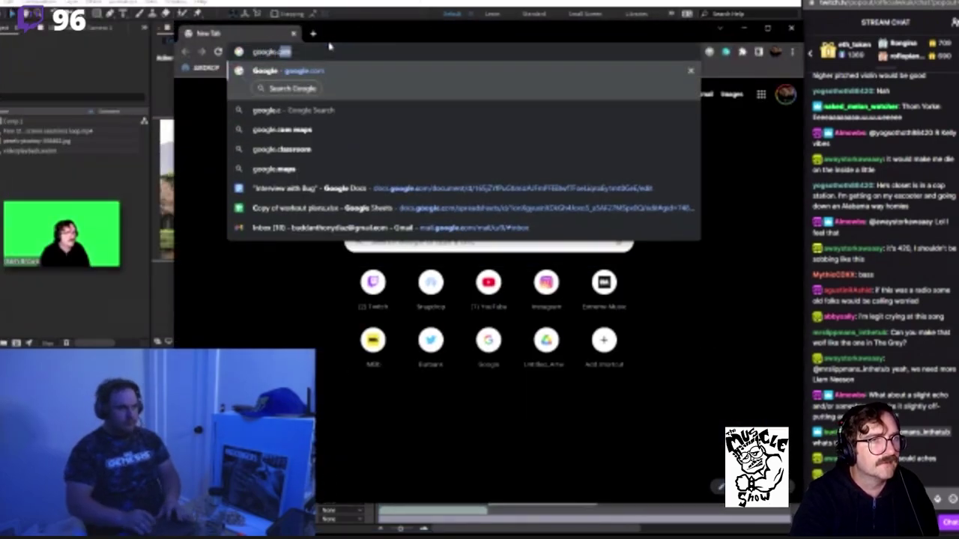
key(Return)
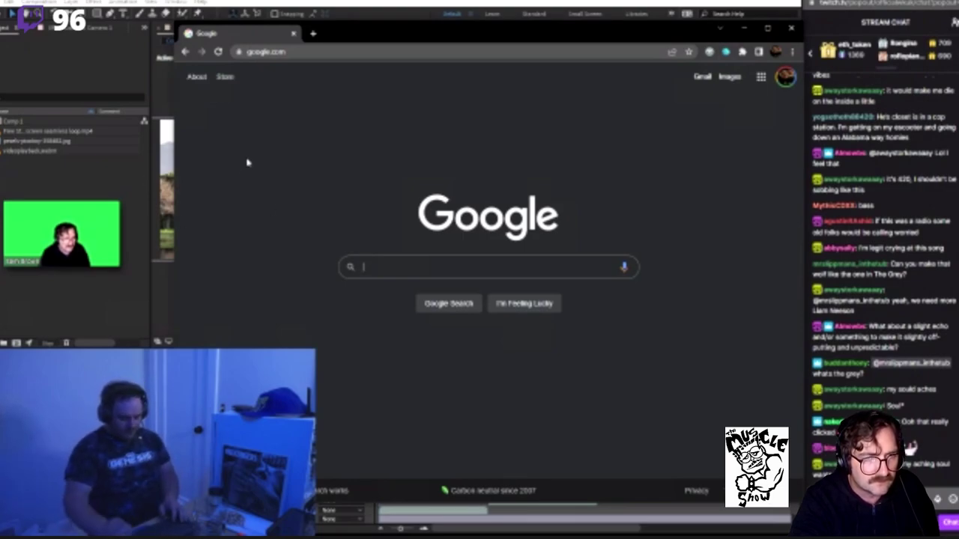
text(a)
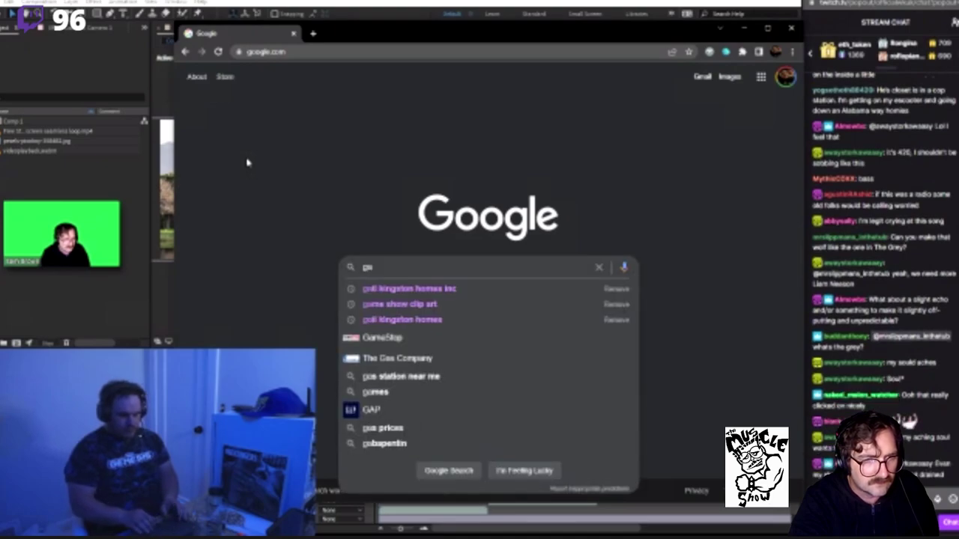
text(laz)
key(BackSpace)
key(BackSpace)
key(BackSpace)
key(BackSpace)
key(BackSpace)
text(high res galaxy photos)
key(Return)
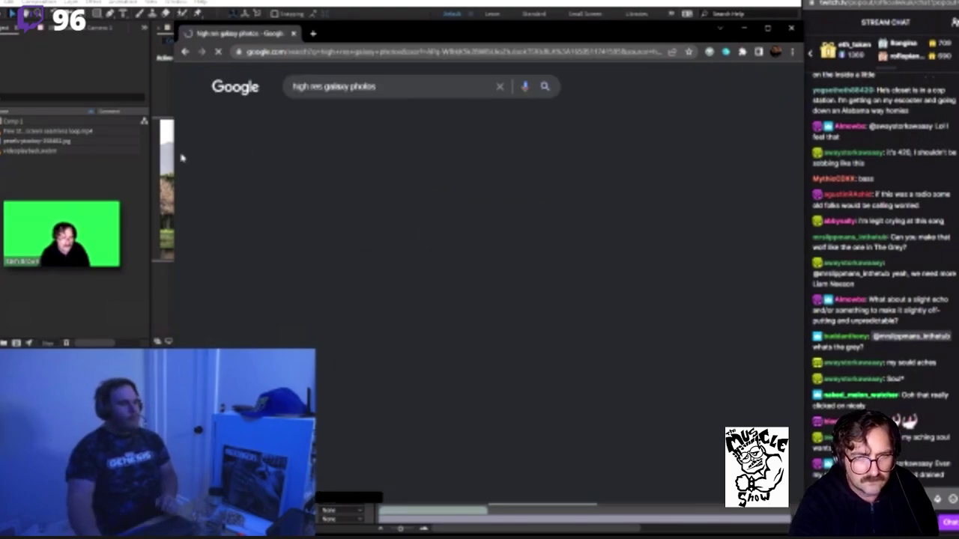
Step: Open the esahubble.org Pinwheel Galaxy image from the image results and save it
click(268, 118)
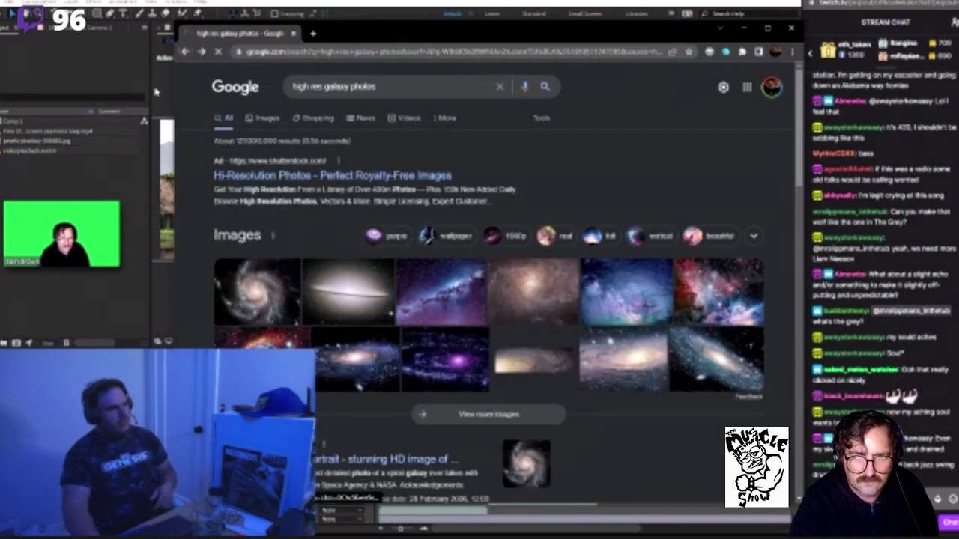
scroll(336, 289, down, 3)
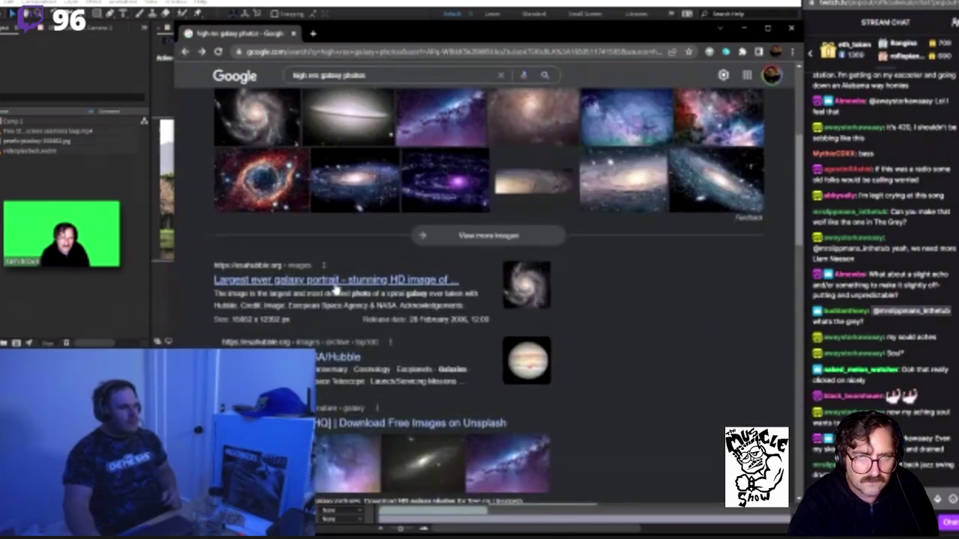
click(336, 281)
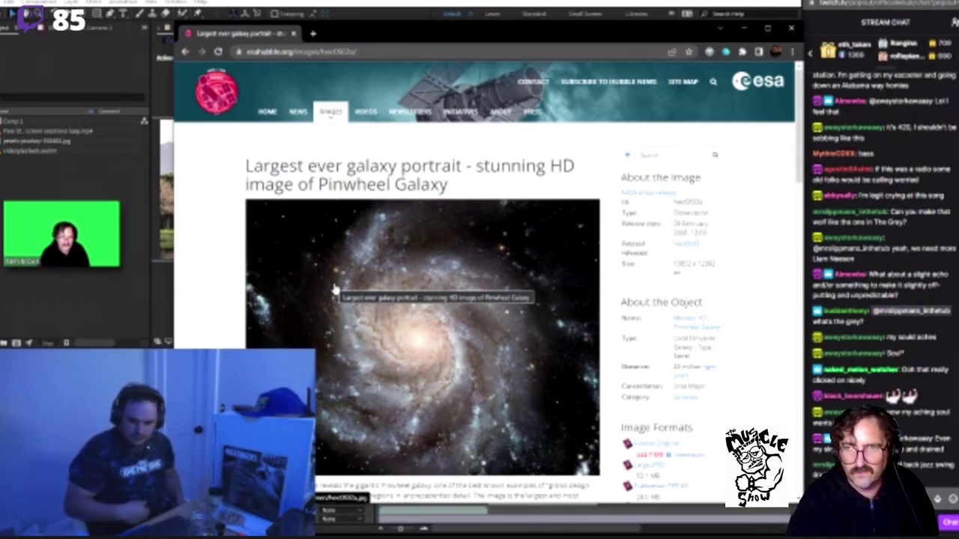
click(335, 289)
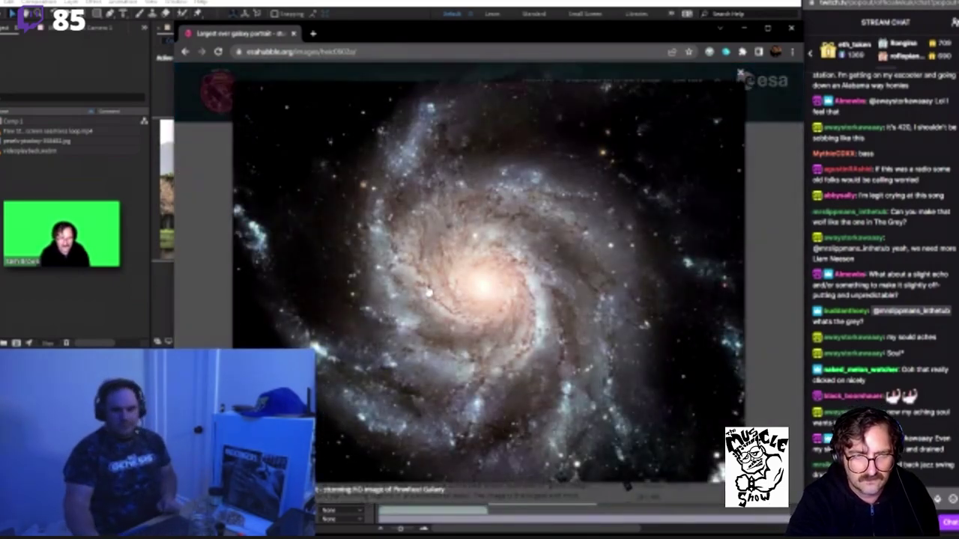
right_click(427, 288)
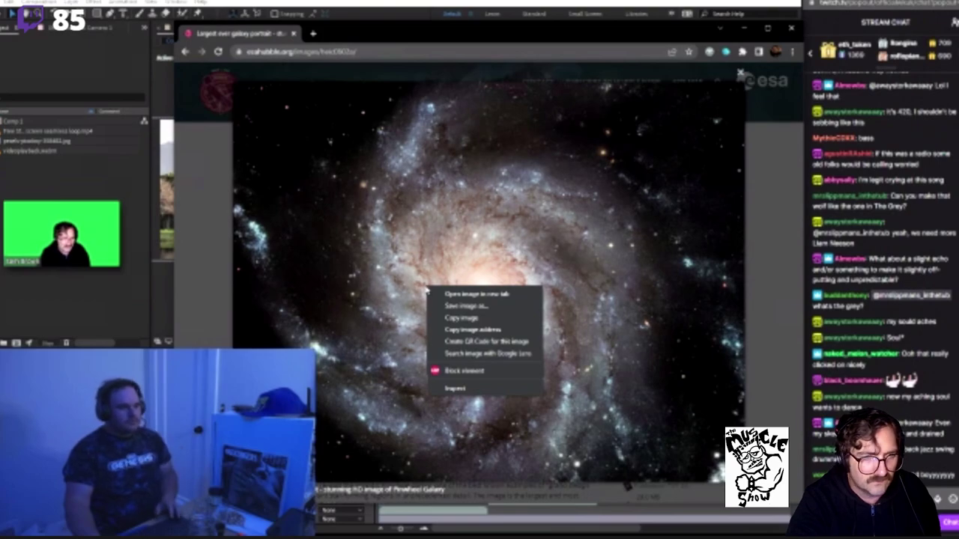
click(466, 306)
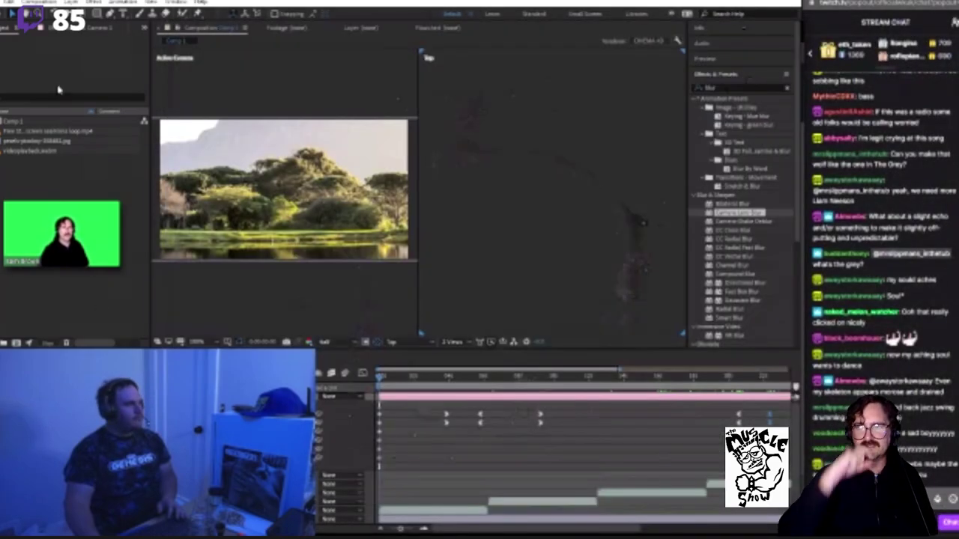
Step: Import heic0602a.jpg into the project through the Import File dialog
double_click(33, 184)
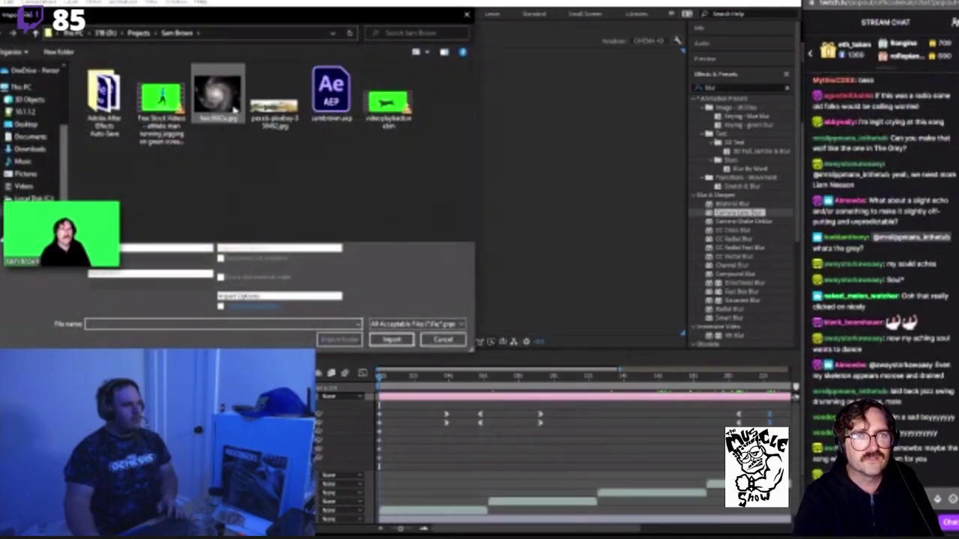
double_click(260, 127)
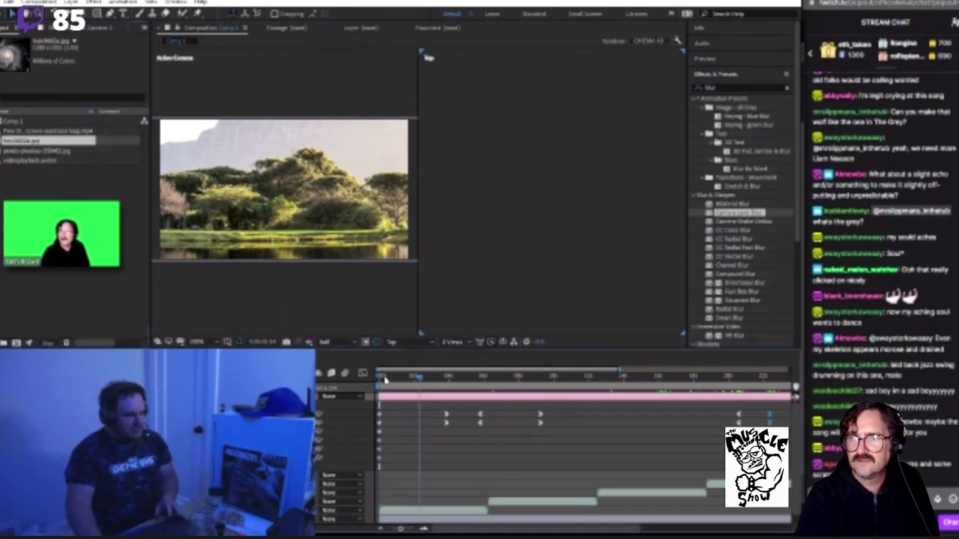
scroll(420, 380, down, 1)
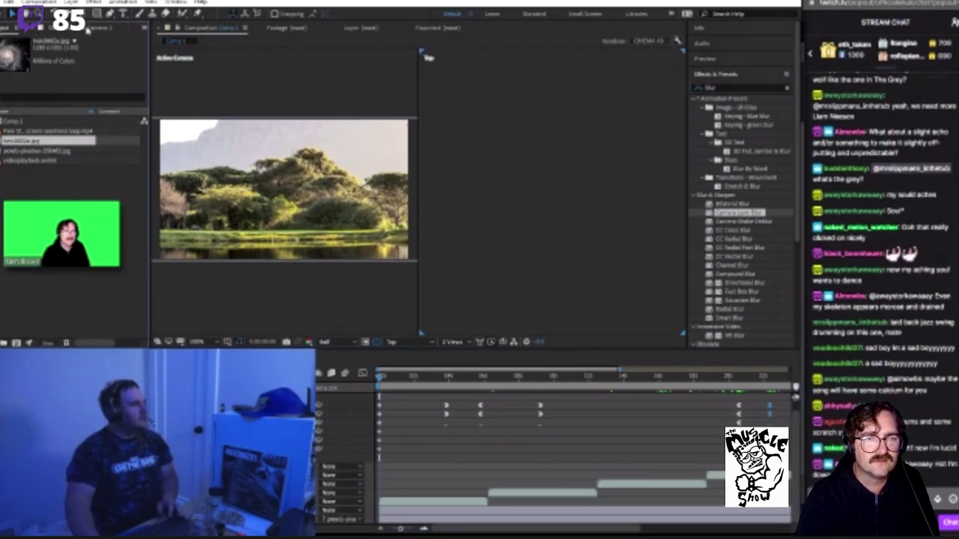
Step: Select tree0602a.jpg in the project and jump between the wolf and horse frames
click(33, 191)
click(3, 141)
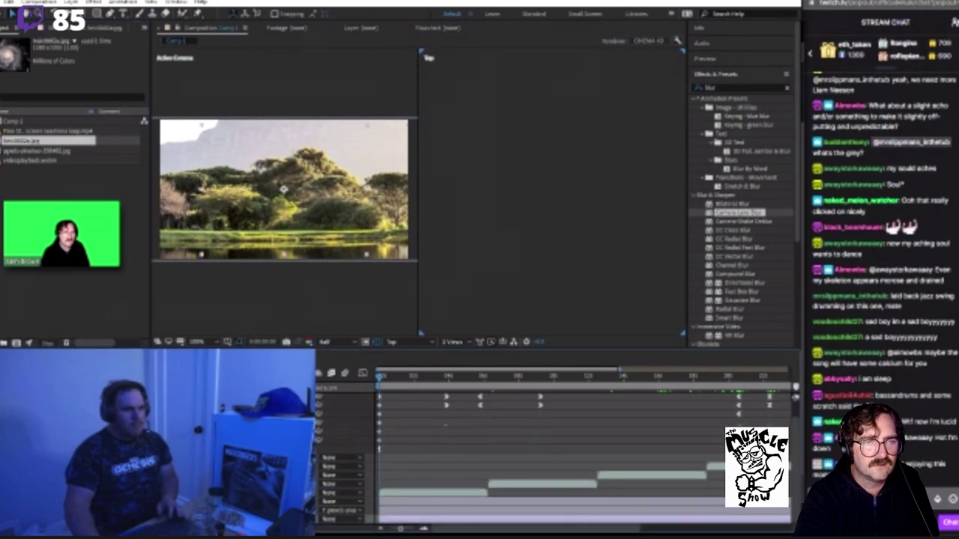
click(663, 380)
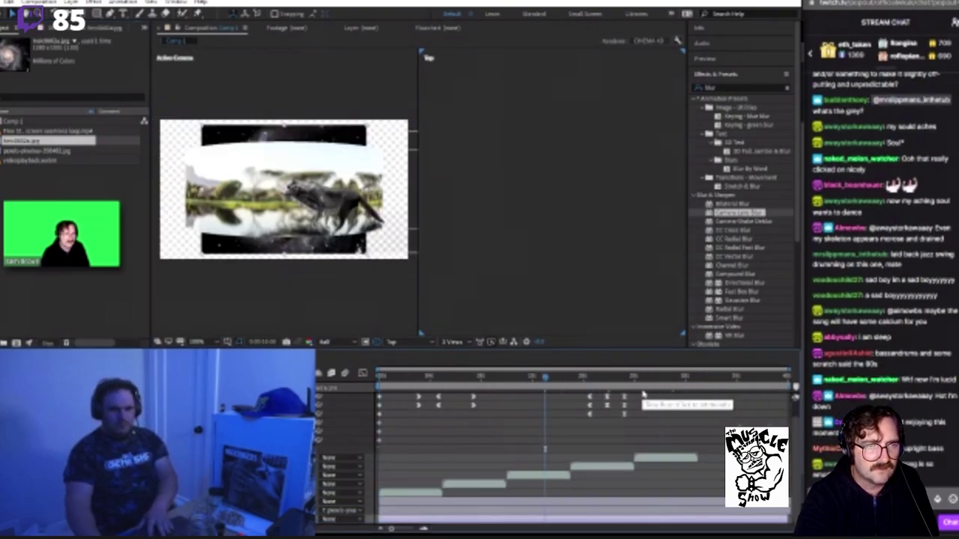
click(665, 378)
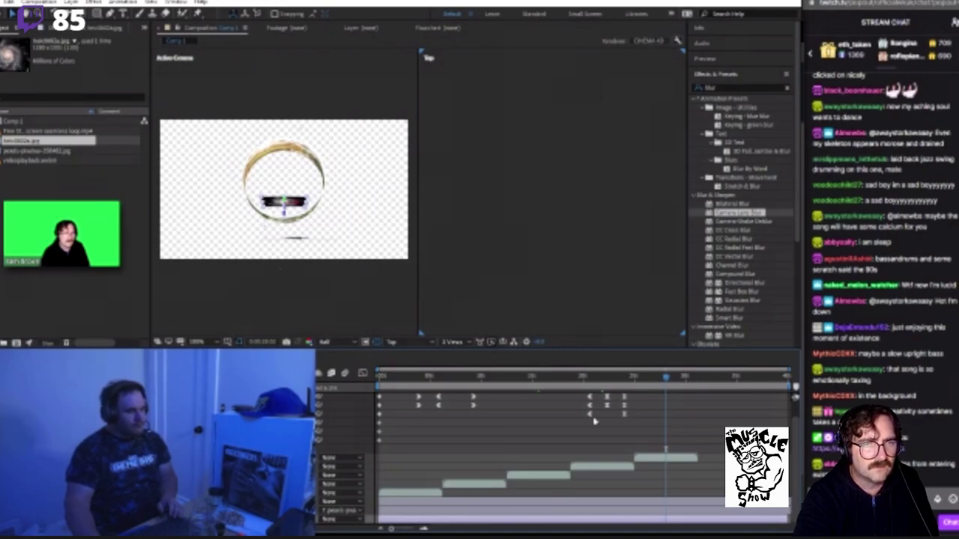
click(576, 377)
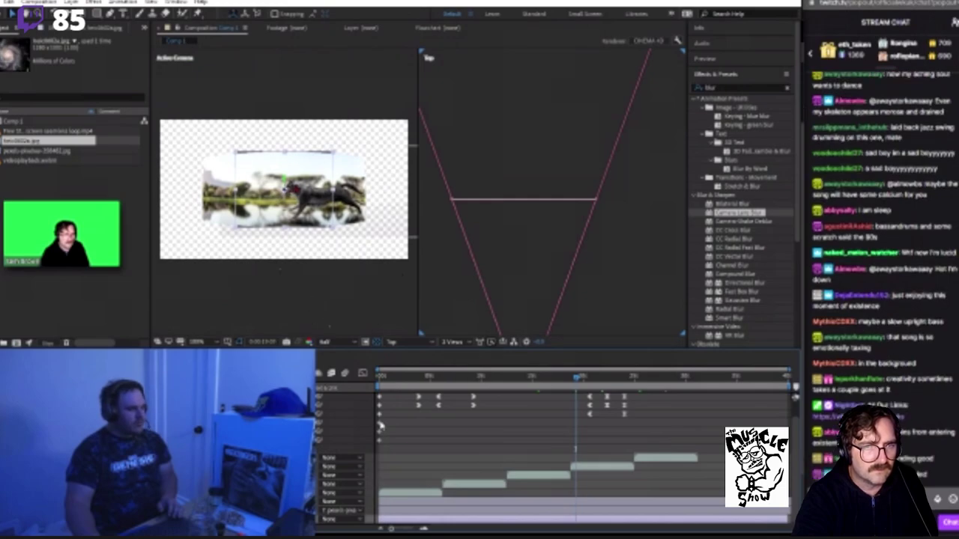
Step: Zoom out the Top view and drag the galaxy layer back behind the ring
scroll(465, 283, down, 3)
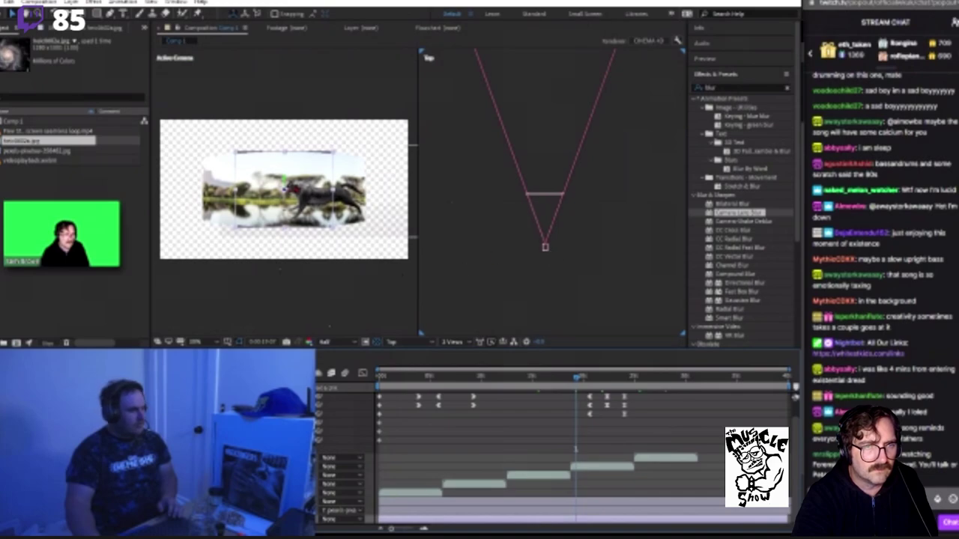
scroll(516, 276, down, 2)
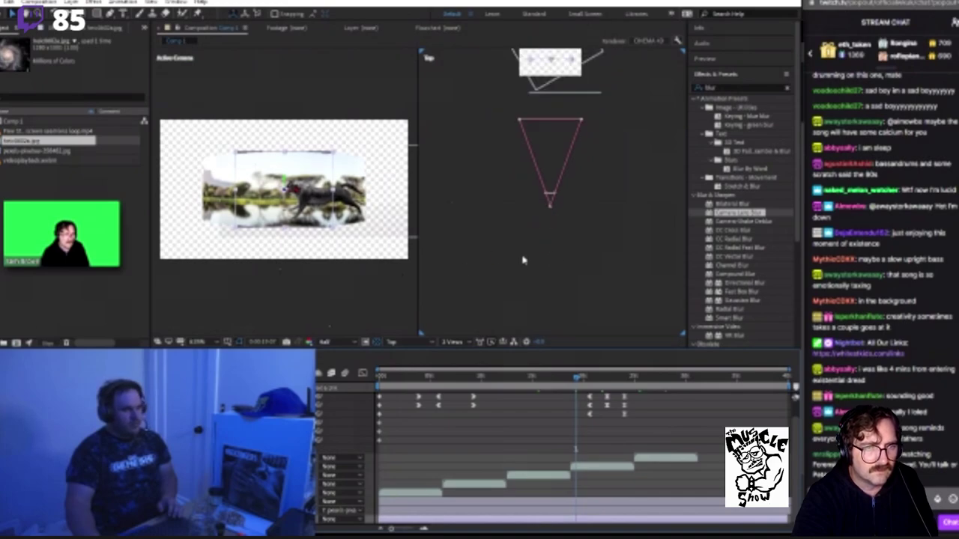
drag(580, 169, 544, 324)
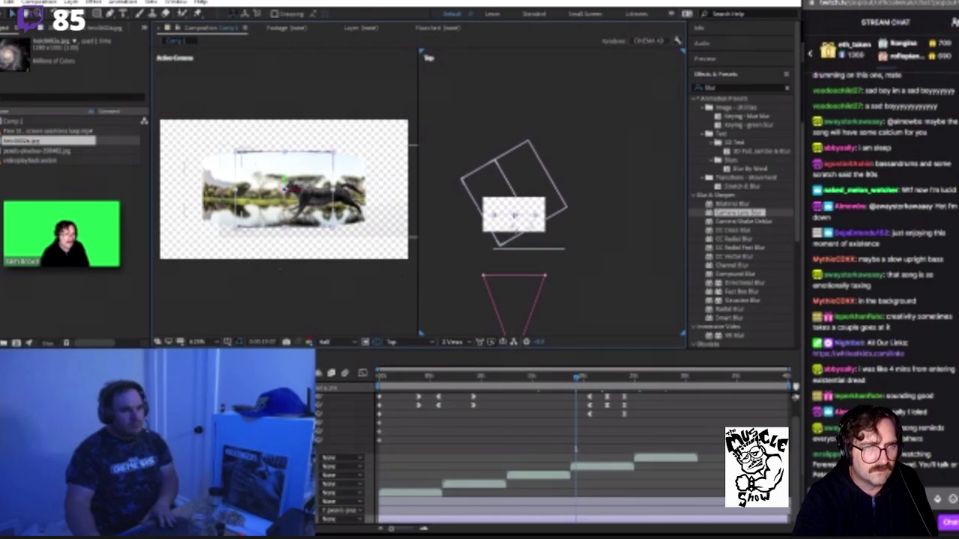
drag(515, 218, 513, 148)
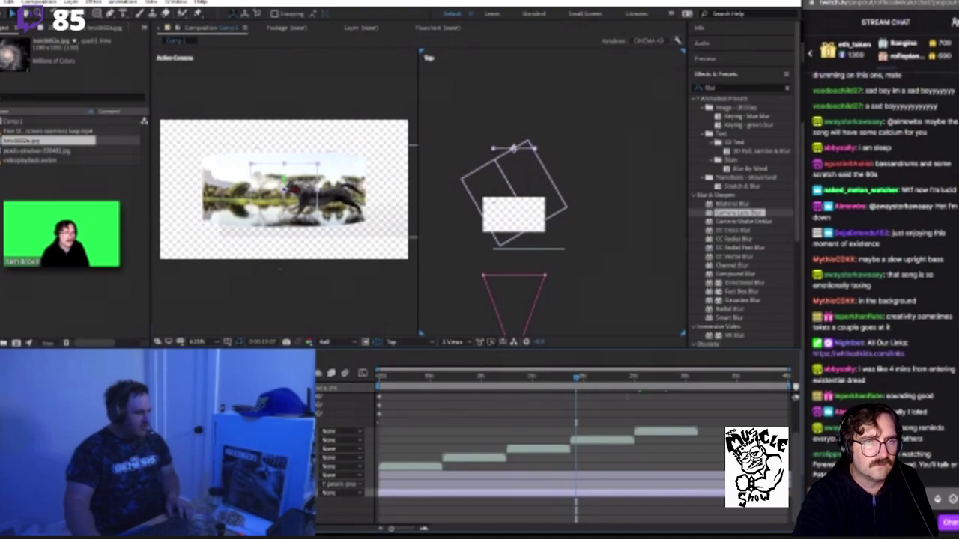
scroll(554, 450, down, 3)
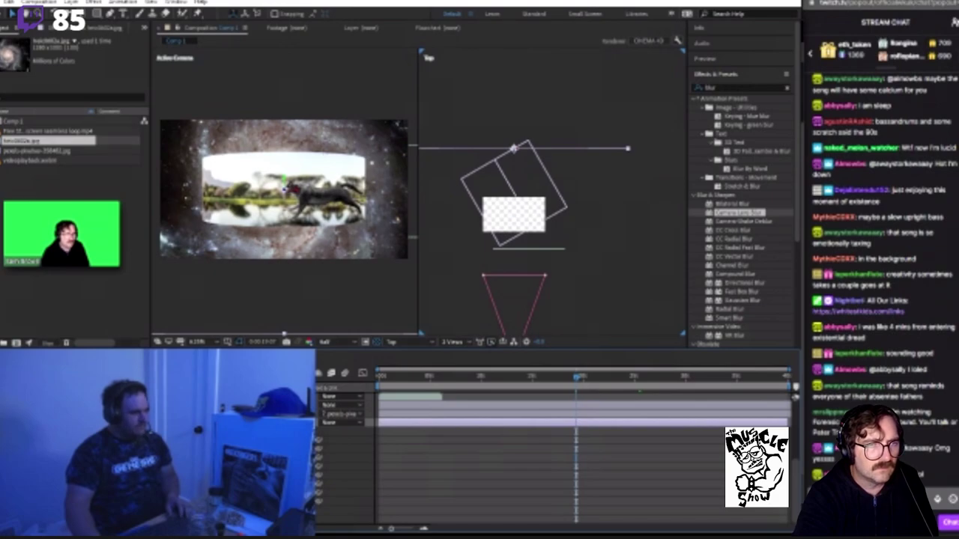
Step: Toggle the keyframed rows with U, scrub the first second from 0s, and open the 3D View list
key(u)
key(u)
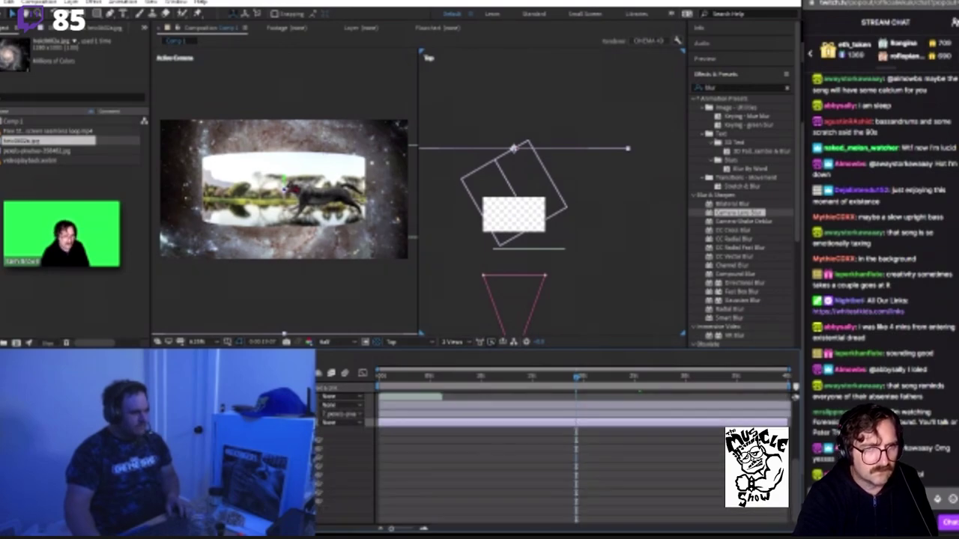
key(Delete)
key(Delete)
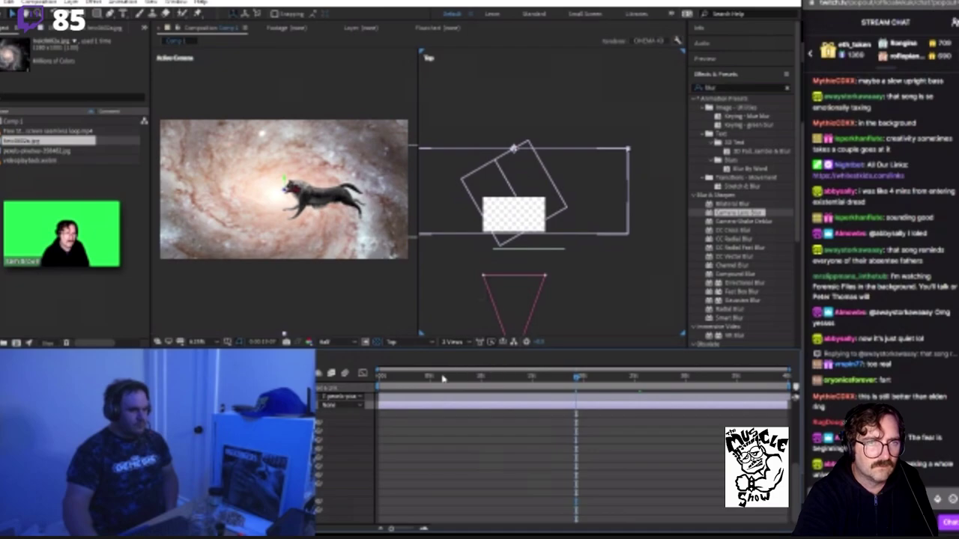
drag(442, 378, 367, 382)
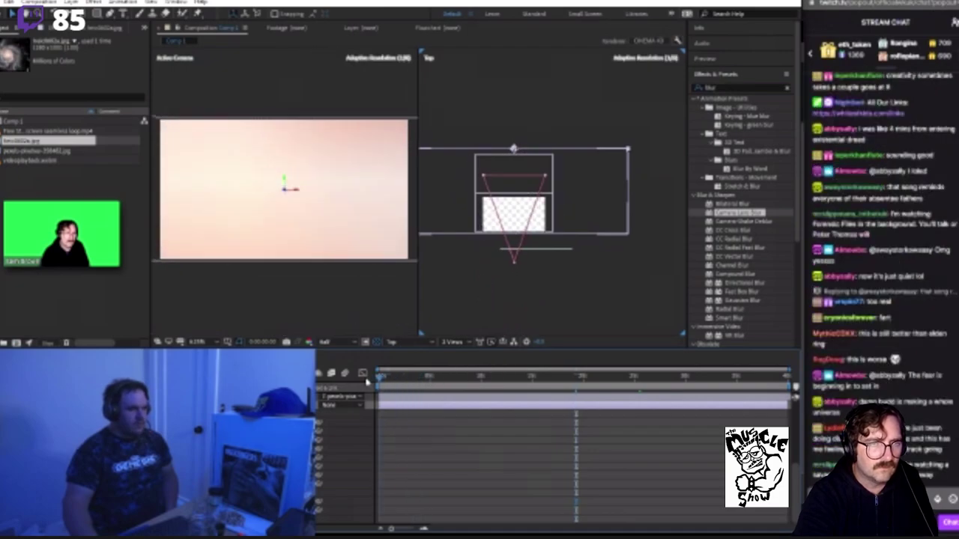
drag(368, 382, 402, 379)
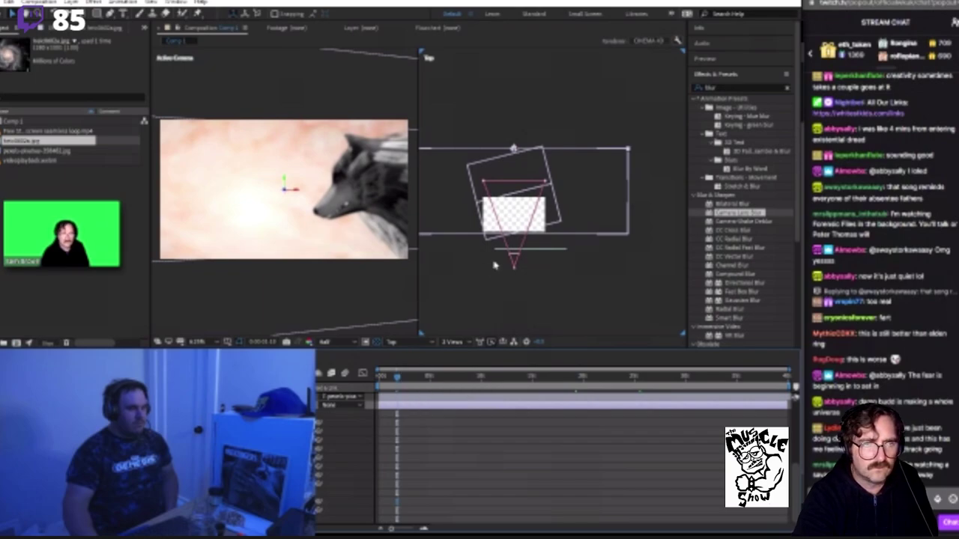
click(421, 332)
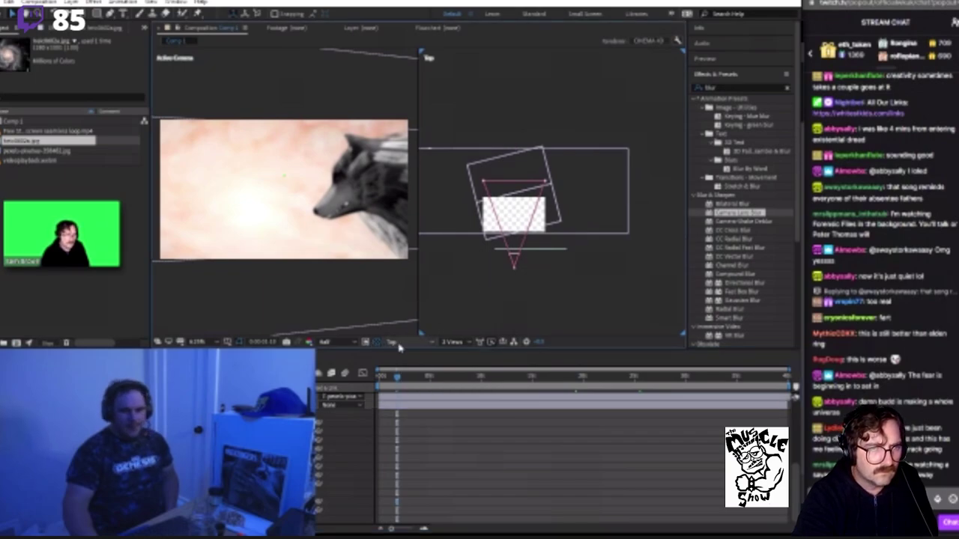
click(398, 343)
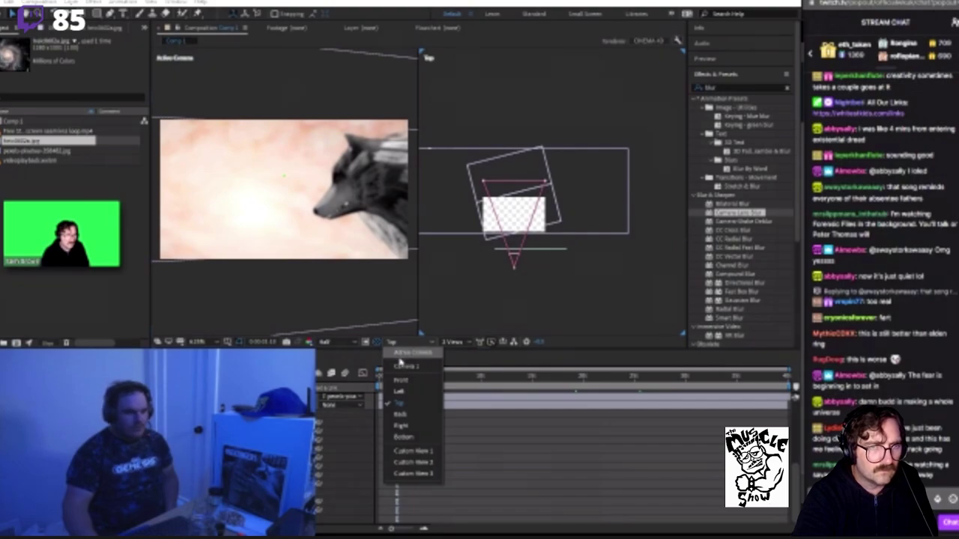
Step: Set the second view to Custom View 1 and orbit and pan it to frame the ring and camera
click(433, 452)
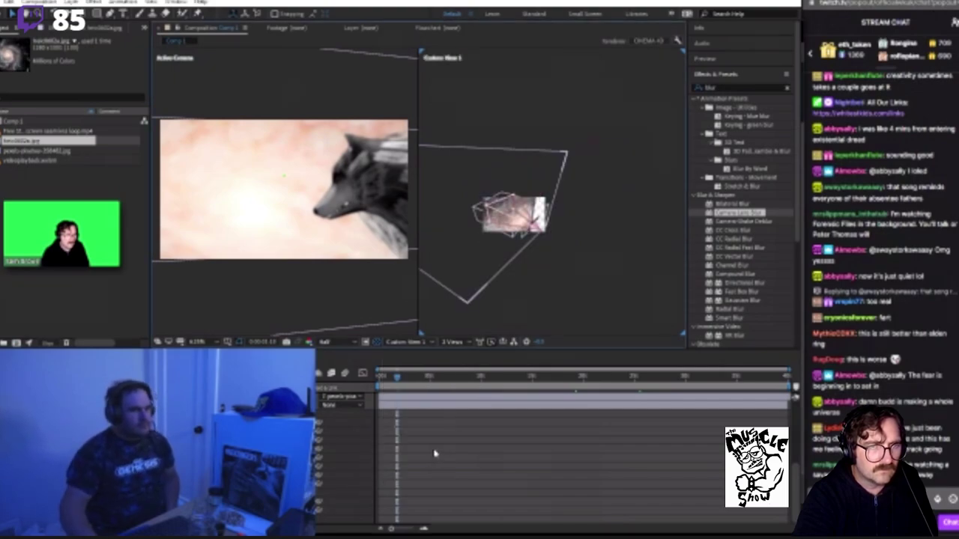
scroll(514, 282, up, 3)
scroll(513, 247, down, 2)
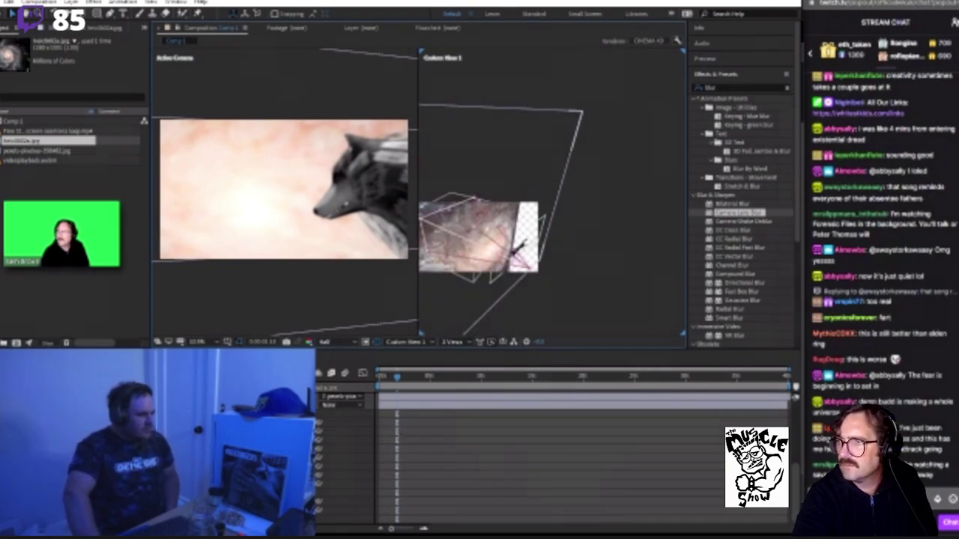
drag(247, 187, 284, 188)
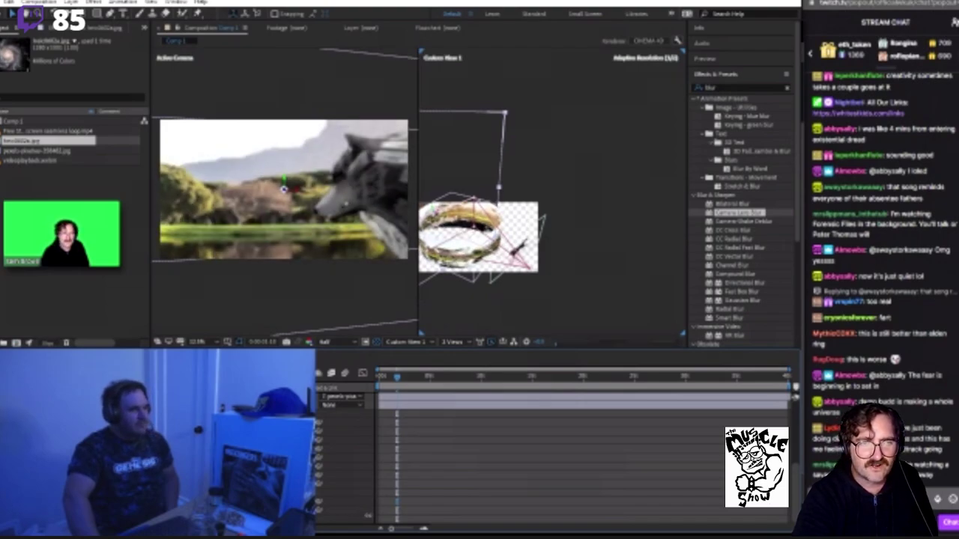
drag(535, 293, 629, 304)
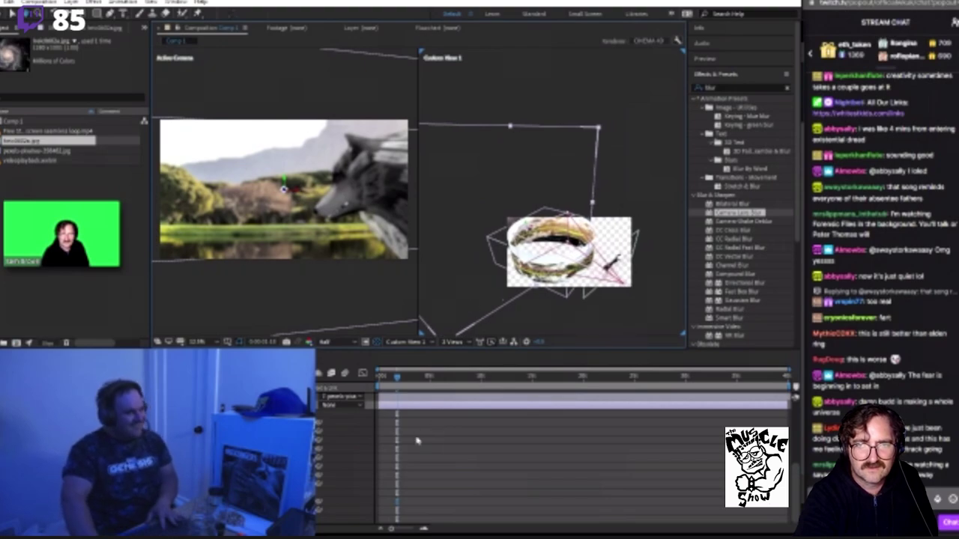
Step: Check the camera path by jumping between frames around 14 and 24 seconds
click(541, 377)
drag(549, 395, 610, 405)
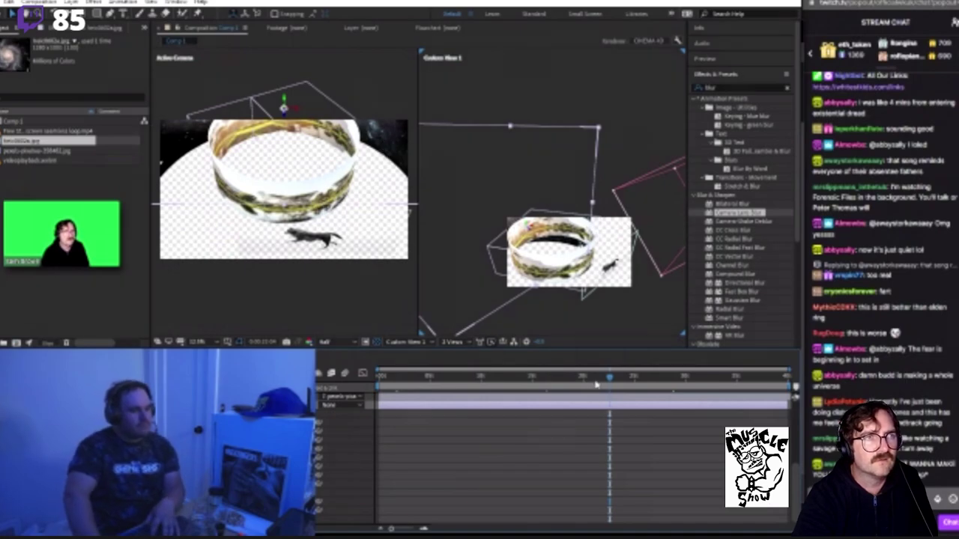
click(593, 385)
click(608, 385)
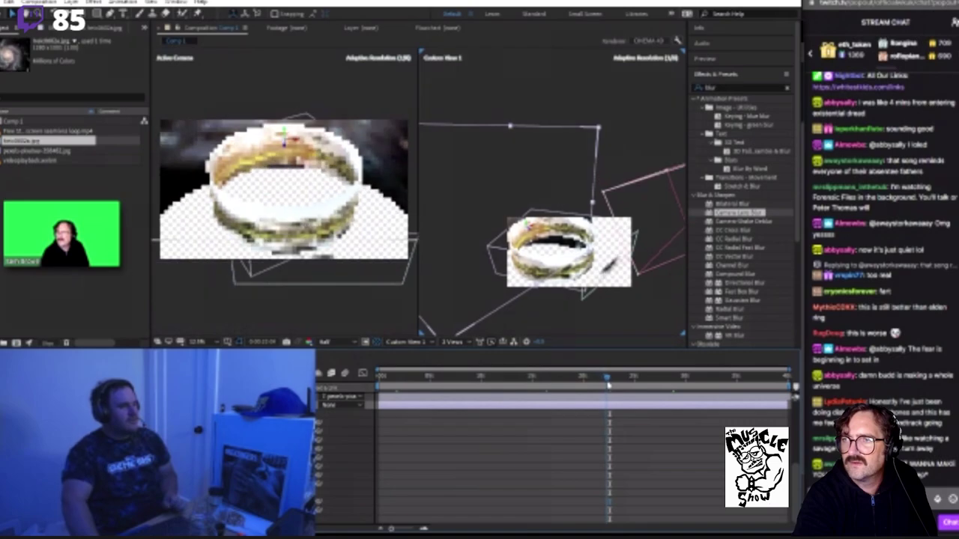
click(589, 385)
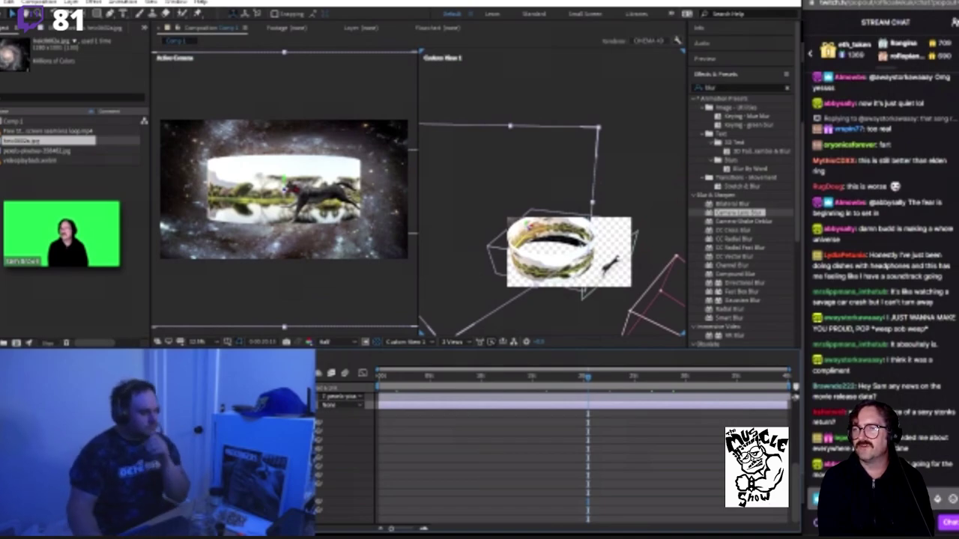
Step: Orbit and dolly the camera at about 24s to frame the ring's curved edge above the wolf strip, galaxy behind
drag(397, 380, 585, 376)
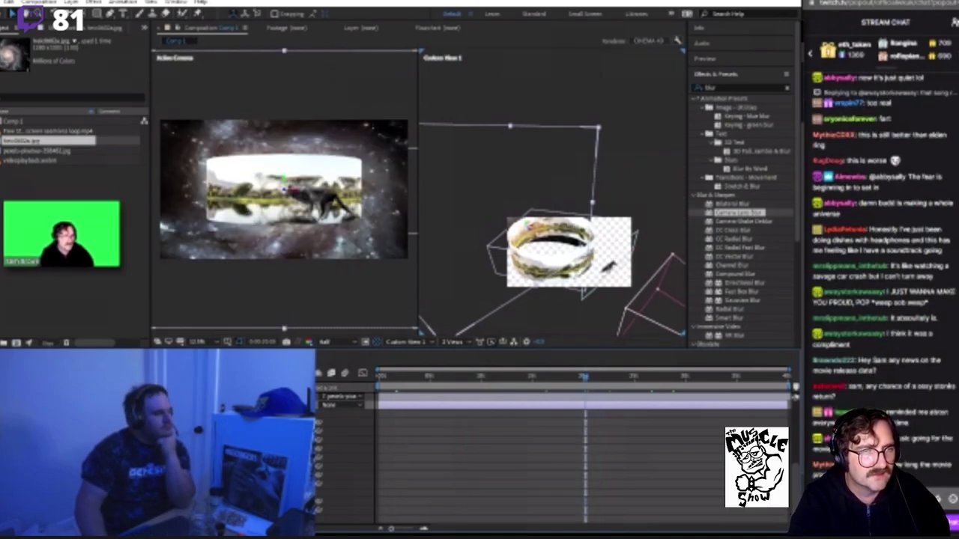
mouse_move(285, 224)
mouse_down()
mouse_move(322, 217)
mouse_move(289, 223)
mouse_up()
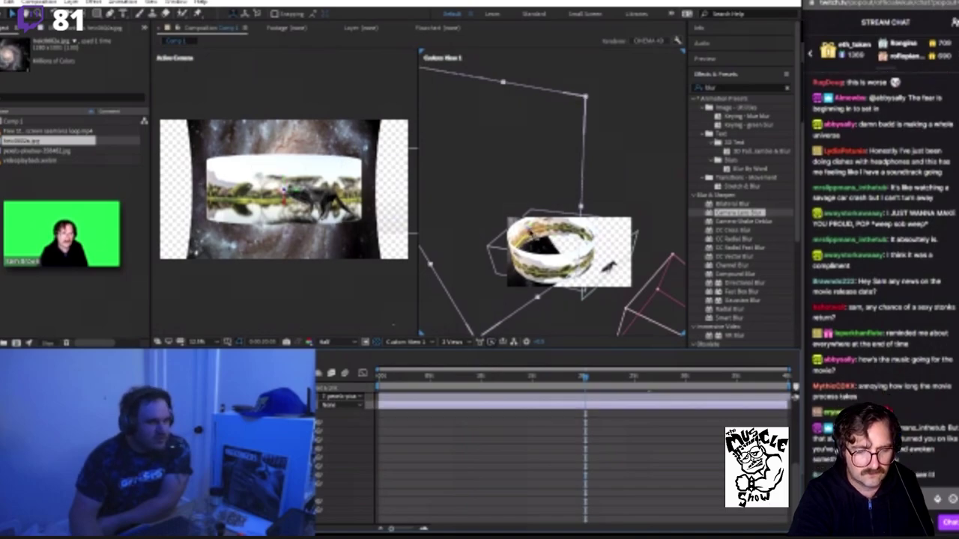
drag(534, 235, 671, 406)
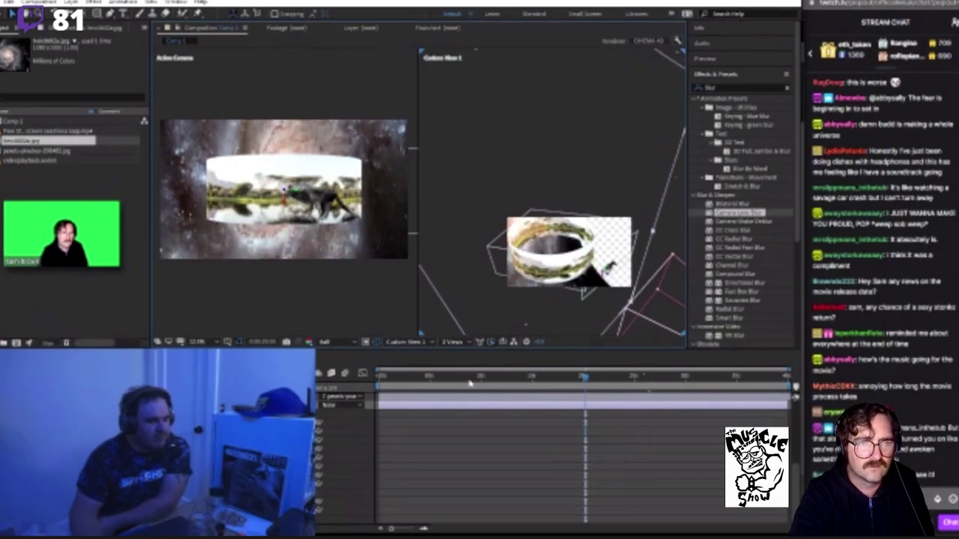
drag(461, 382, 352, 383)
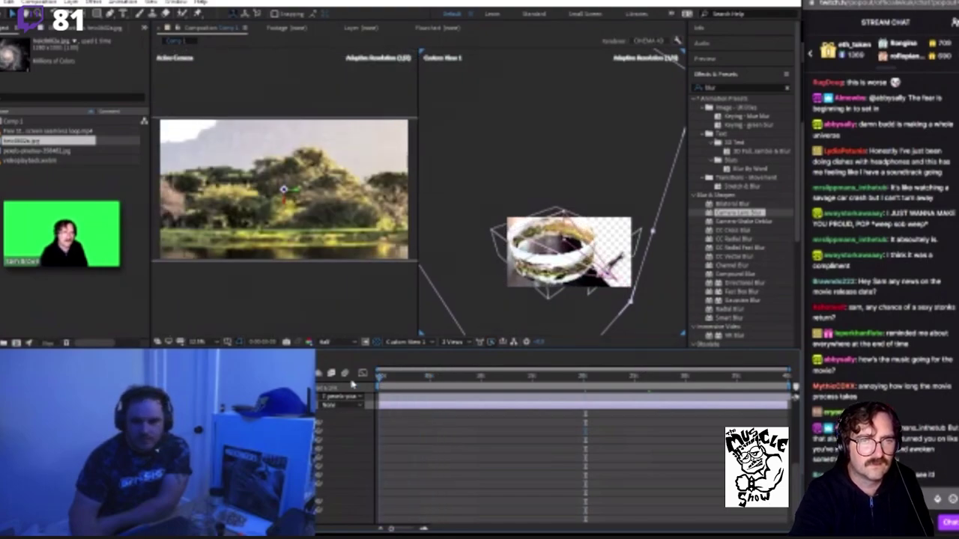
drag(364, 384, 627, 409)
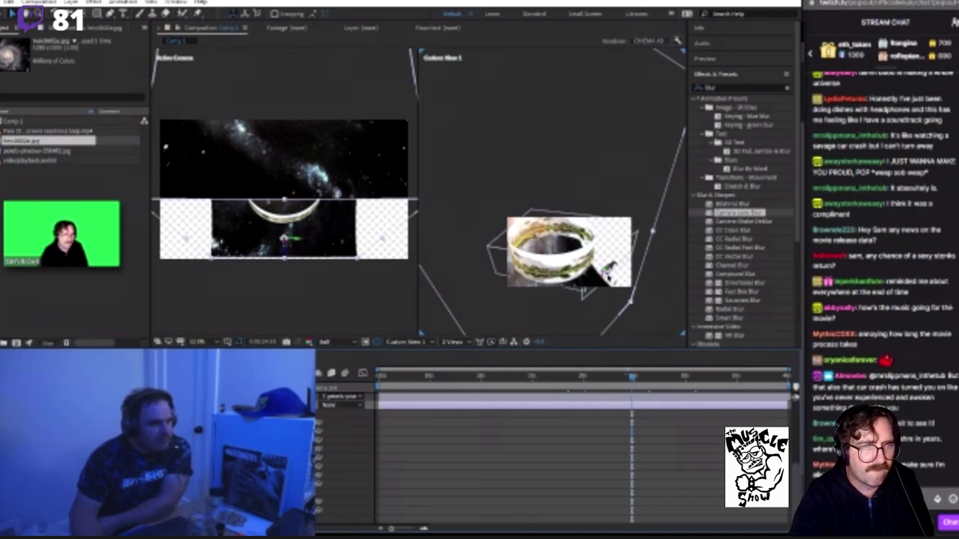
drag(608, 266, 605, 266)
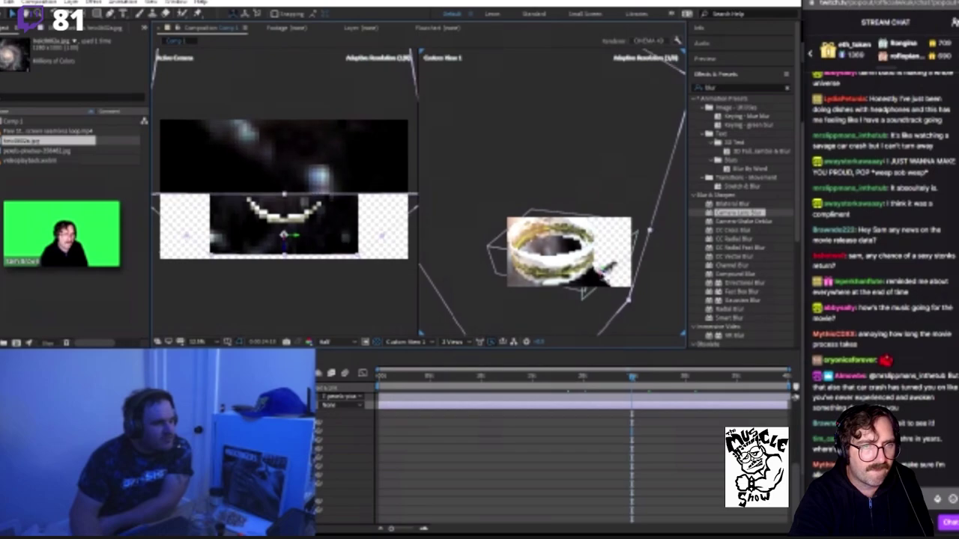
drag(606, 266, 610, 292)
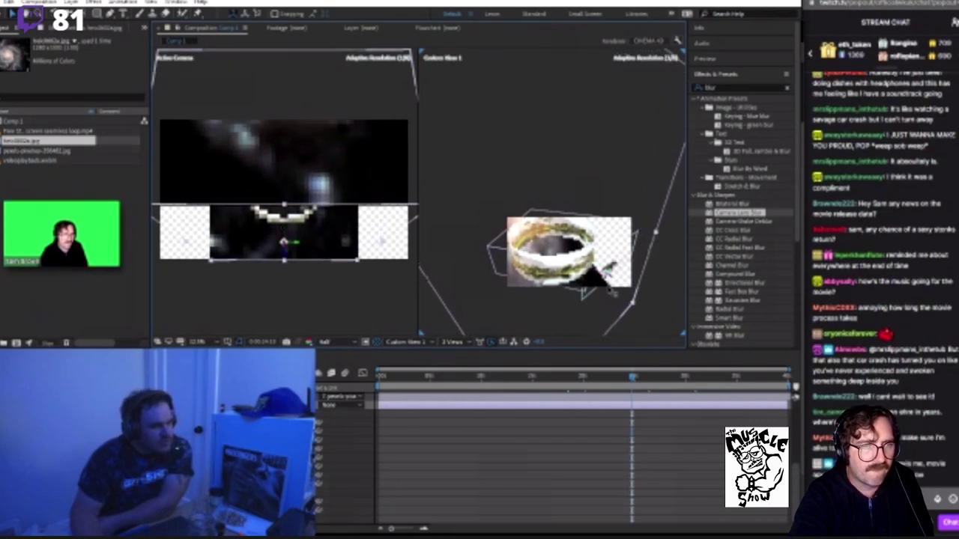
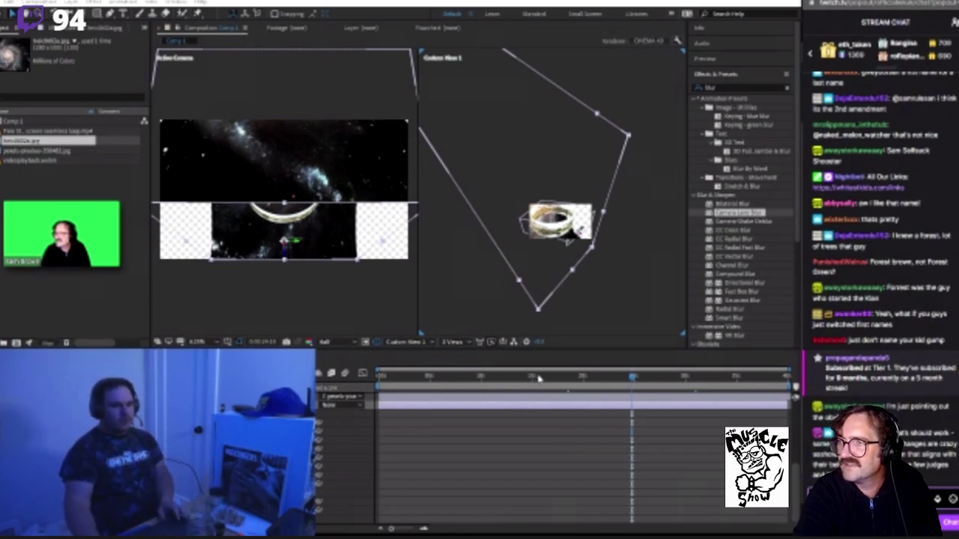
Step: Rewind to the start and replay the camera move past the forest and wolf shots
drag(538, 380, 427, 377)
key(Home)
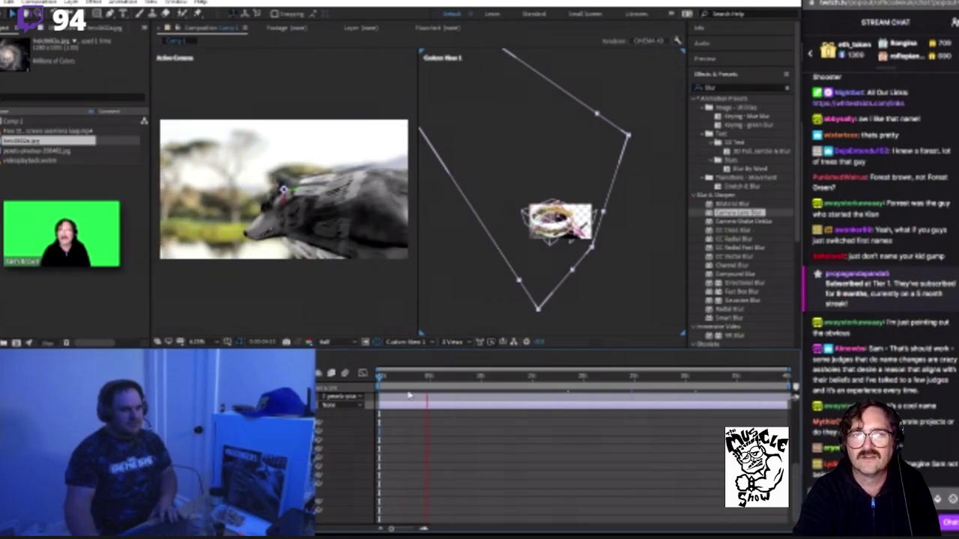
key(space)
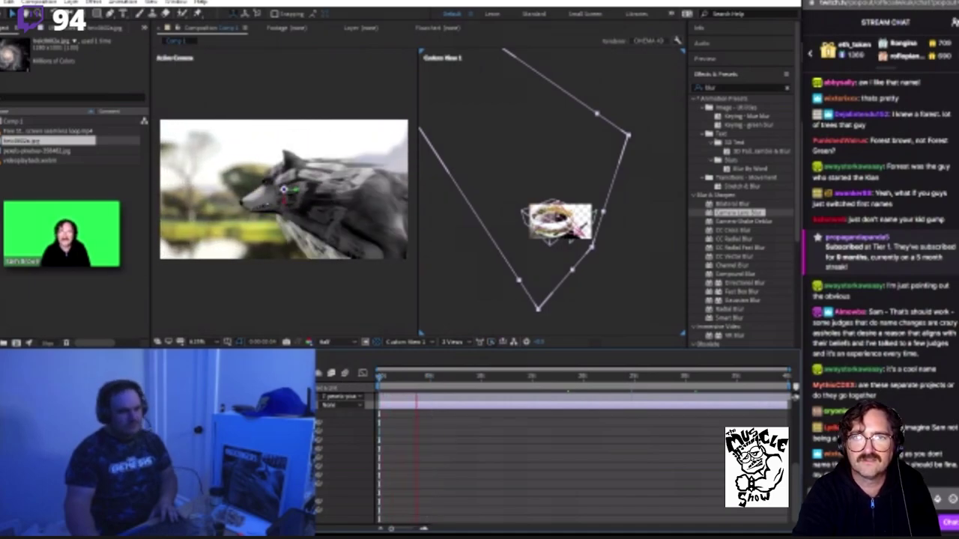
key(space)
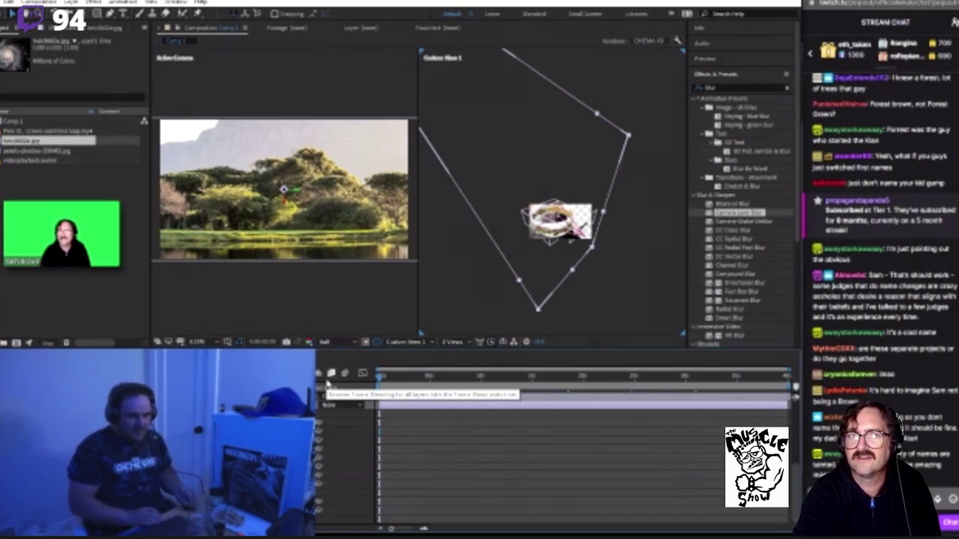
key(space)
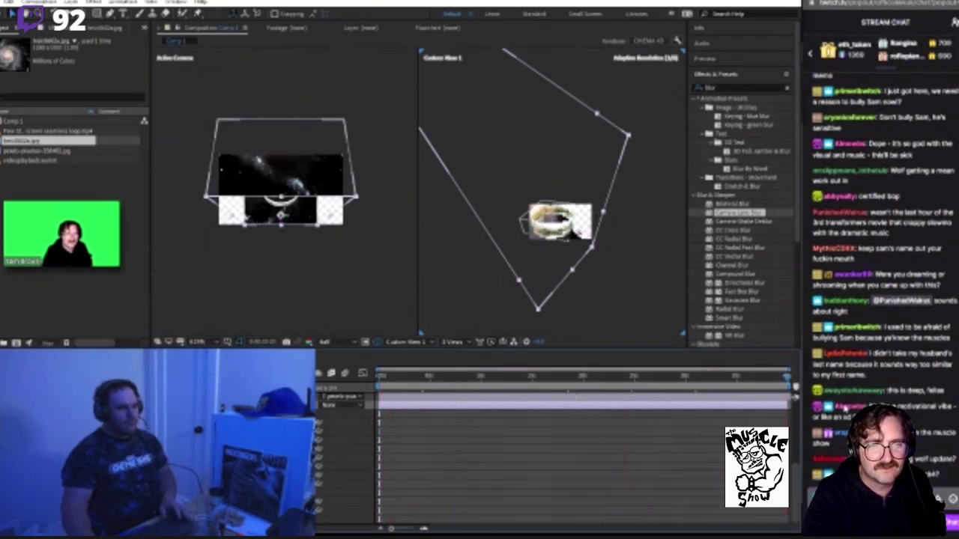
Step: Reselect the starry space plane in the Active Camera view, drag it wider, and scrub to check
click(757, 397)
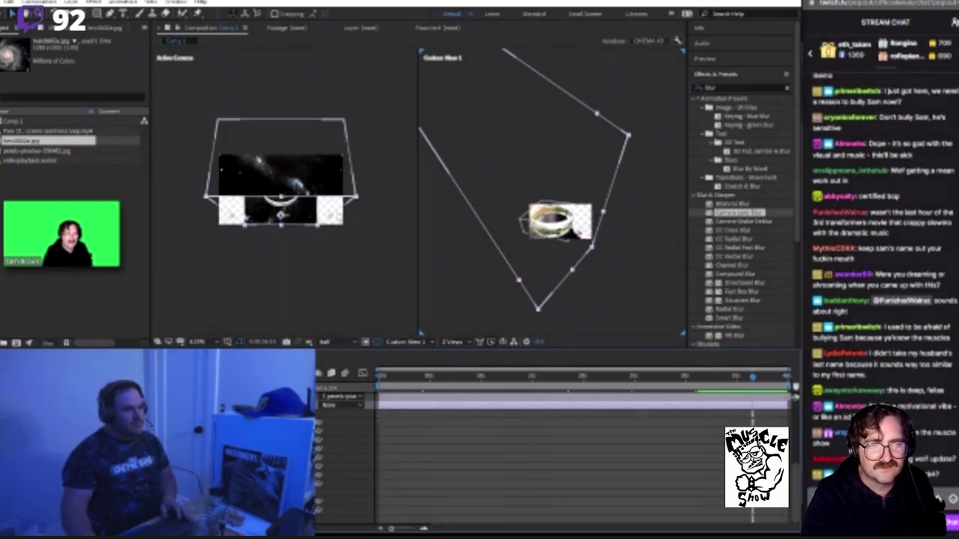
click(330, 217)
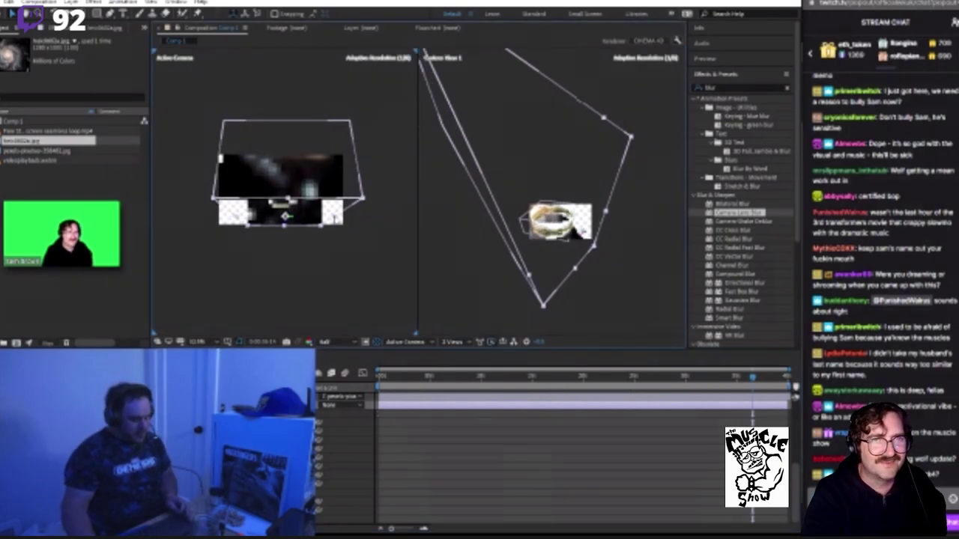
click(329, 217)
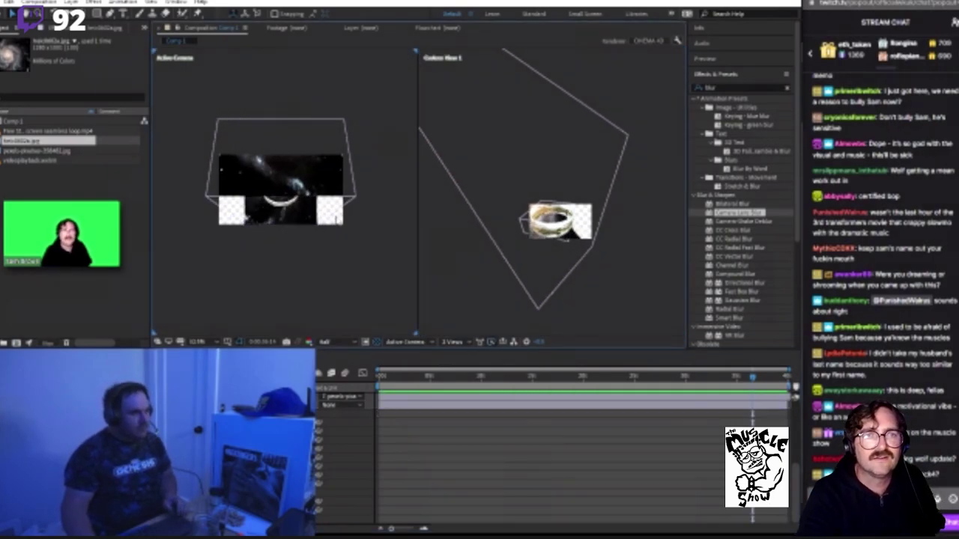
click(320, 212)
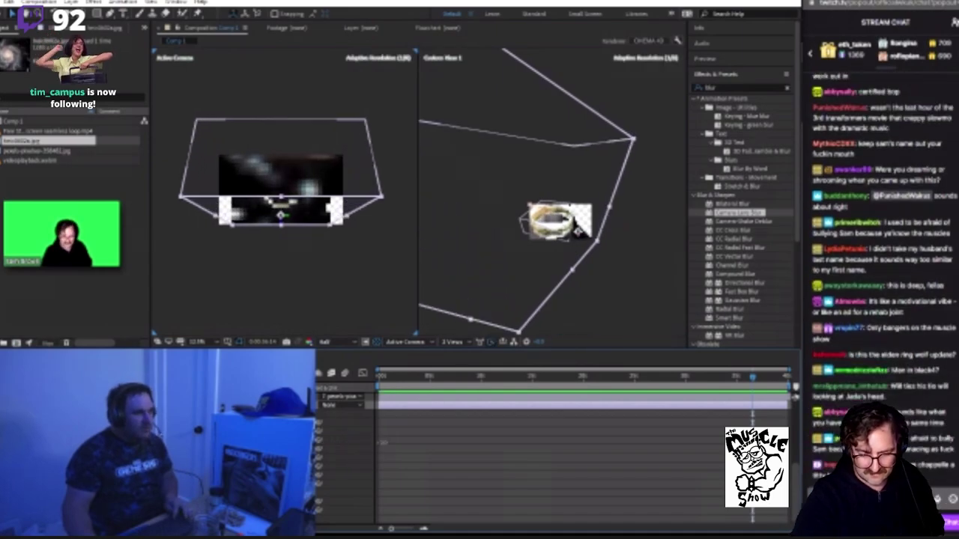
drag(453, 440, 490, 442)
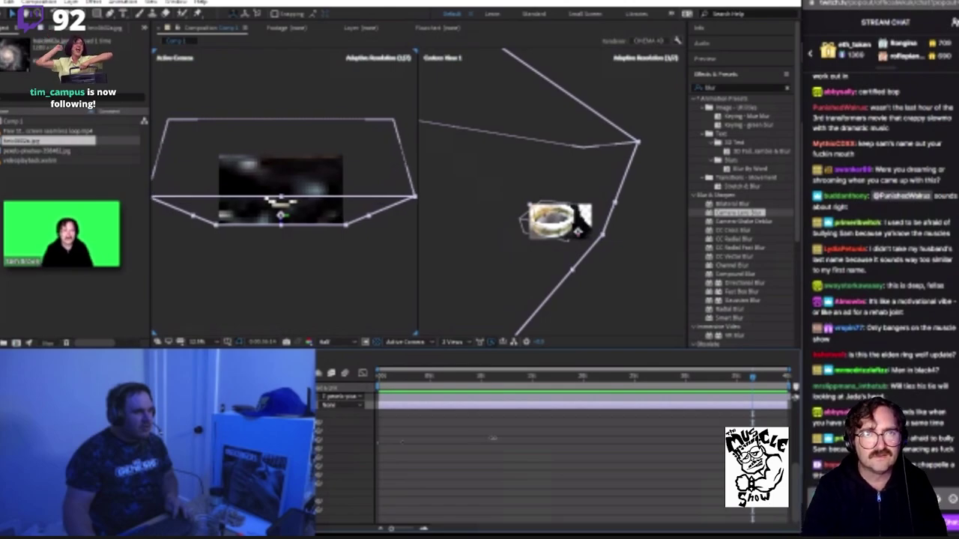
drag(506, 377, 567, 377)
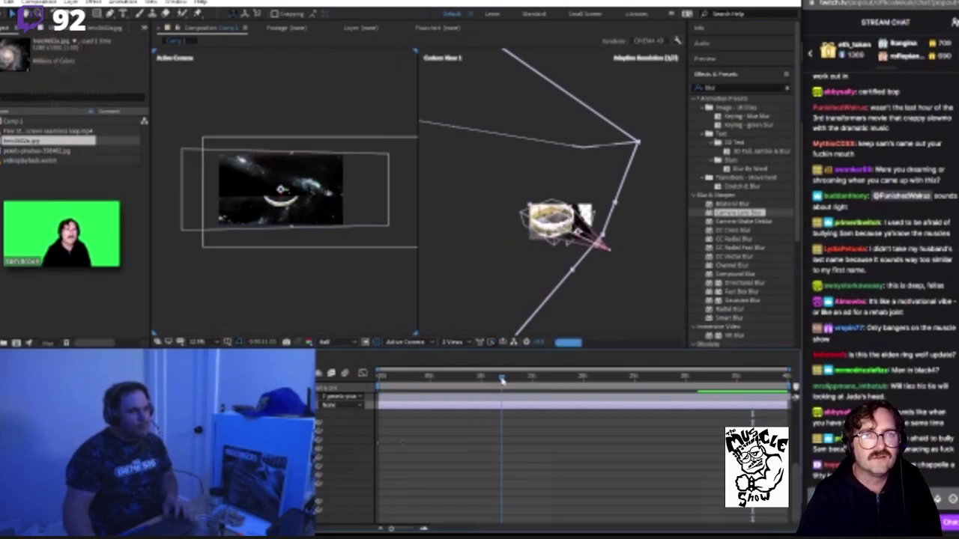
click(636, 377)
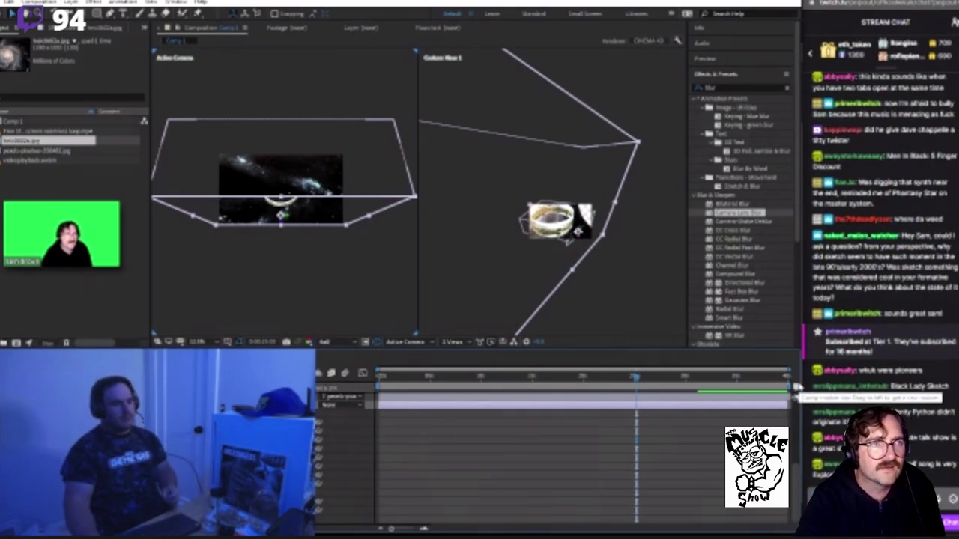
Step: Deselect the galaxy layer and make the right-hand viewer active
click(571, 278)
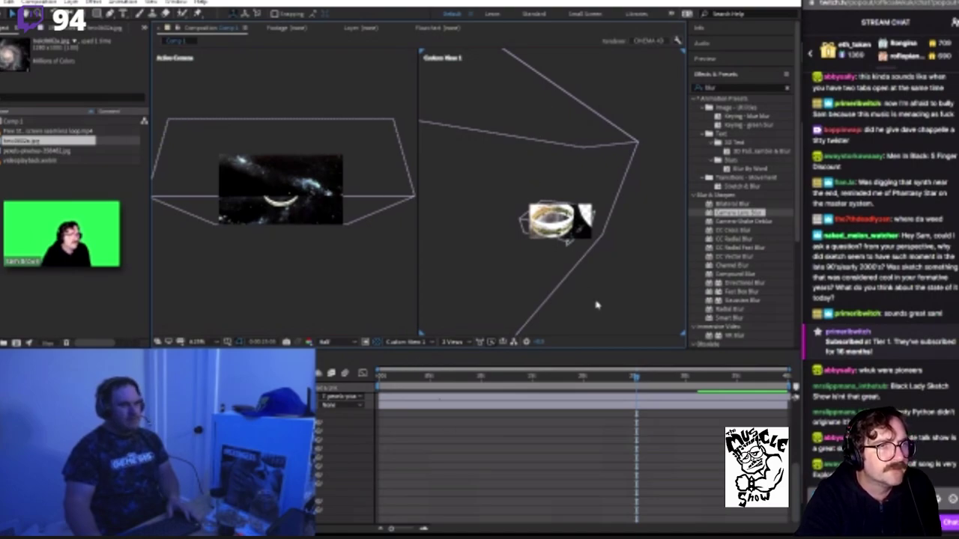
click(359, 307)
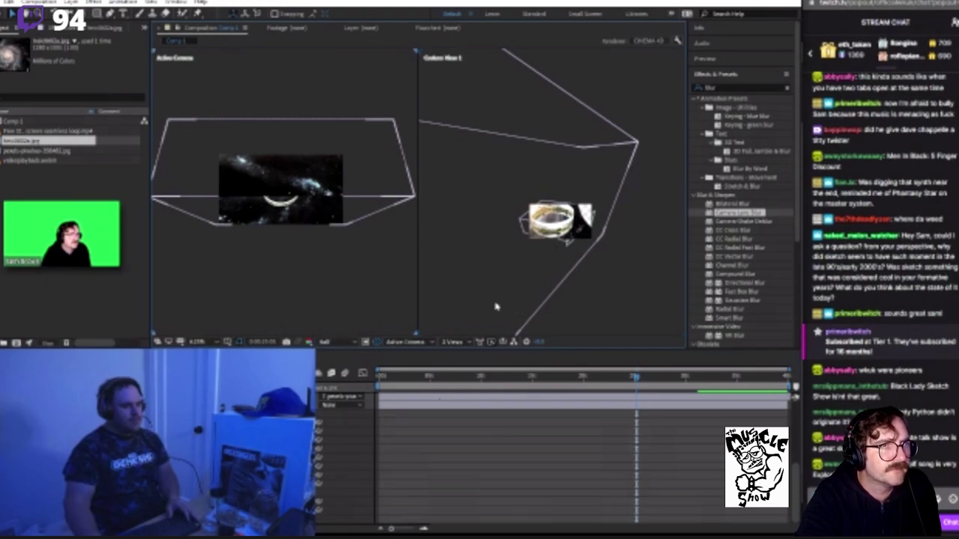
click(528, 313)
click(410, 342)
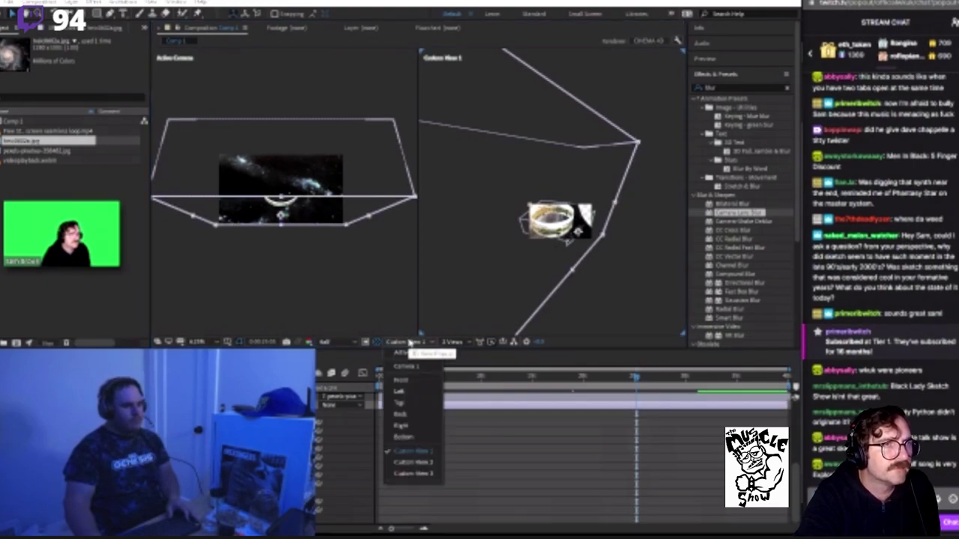
click(408, 437)
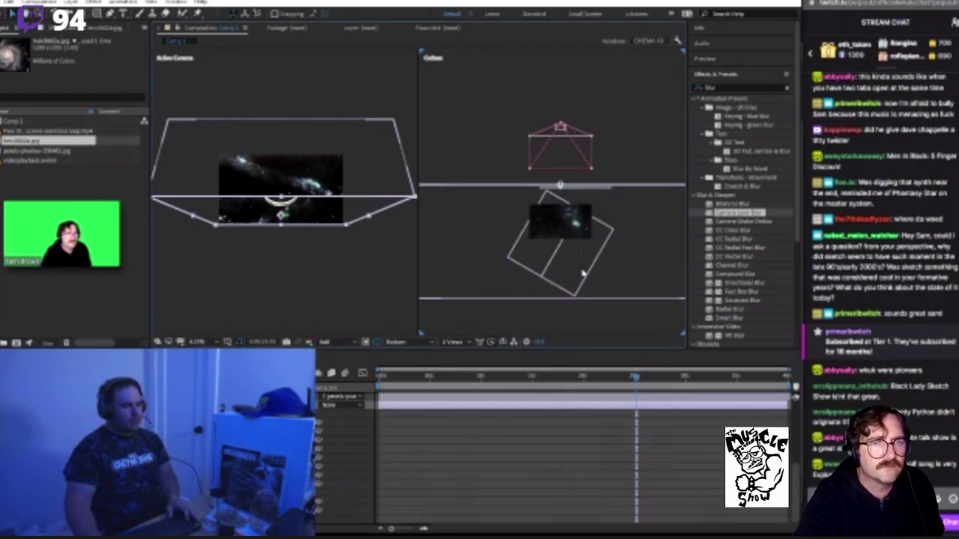
scroll(578, 286, up, 2)
scroll(577, 286, up, 1)
scroll(577, 286, down, 2)
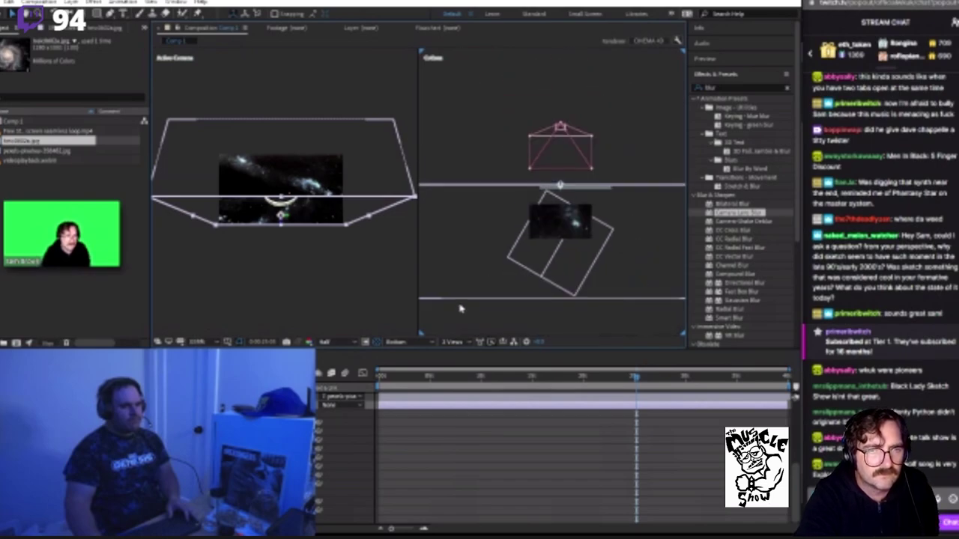
click(408, 342)
click(431, 463)
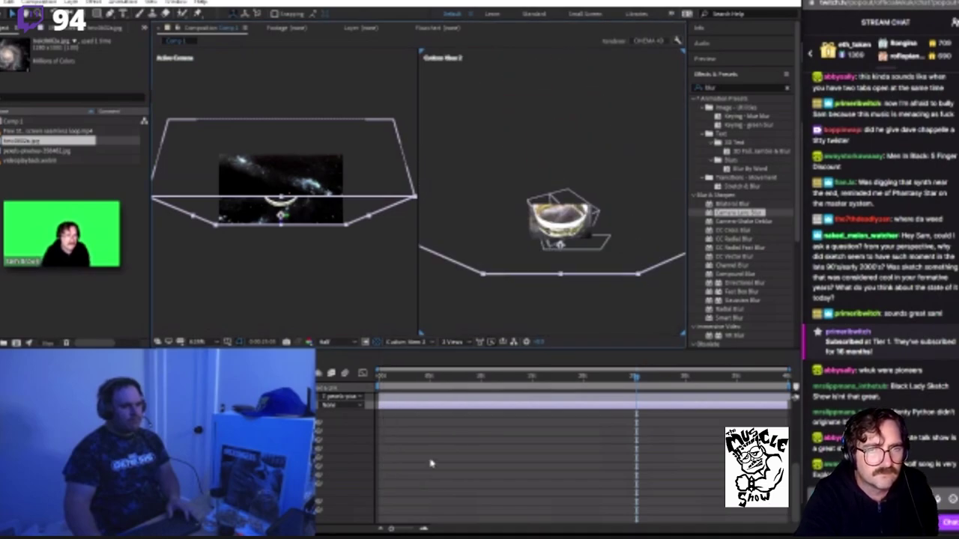
click(408, 342)
click(419, 452)
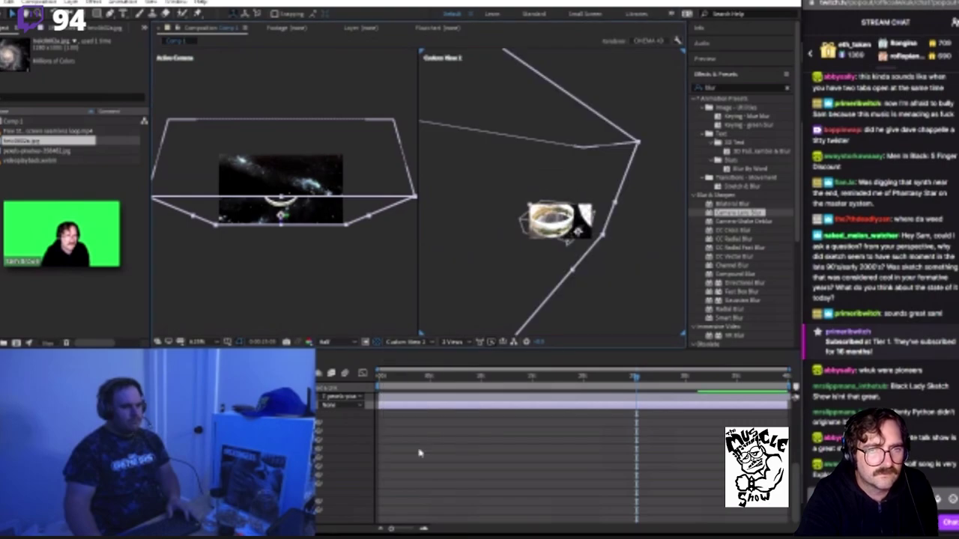
scroll(539, 298, up, 3)
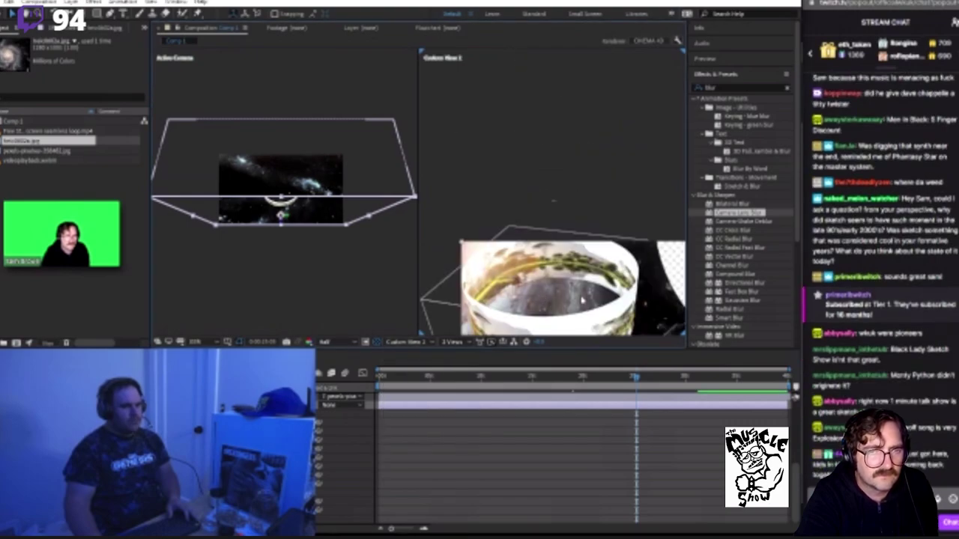
scroll(581, 300, down, 3)
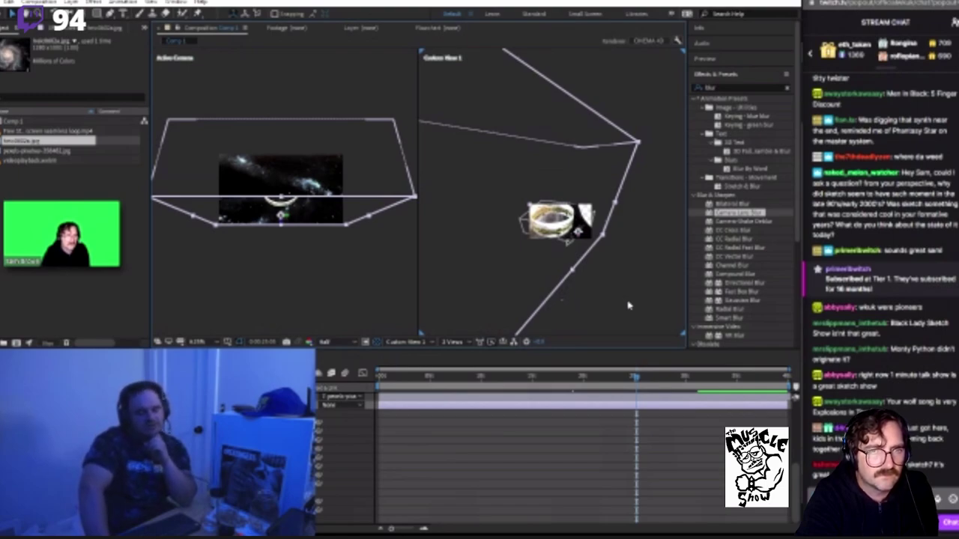
scroll(579, 293, up, 2)
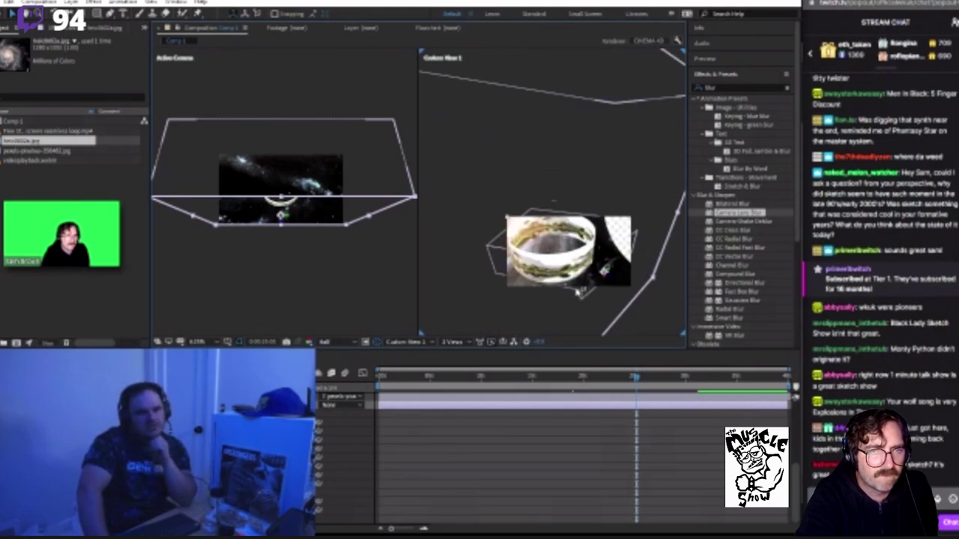
scroll(584, 315, up, 2)
scroll(586, 315, down, 4)
scroll(586, 314, up, 2)
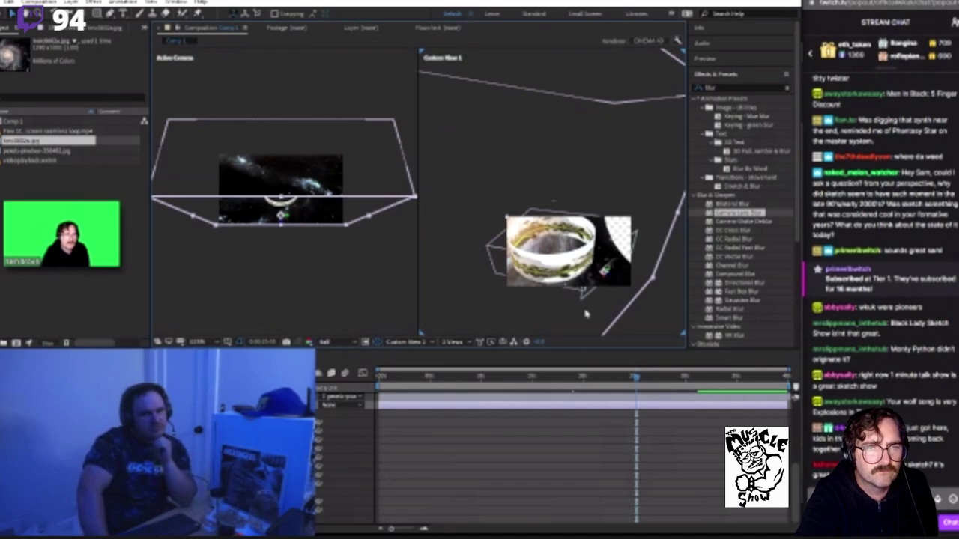
scroll(496, 274, up, 4)
scroll(498, 276, down, 4)
scroll(498, 275, up, 3)
scroll(499, 277, down, 2)
scroll(500, 279, down, 3)
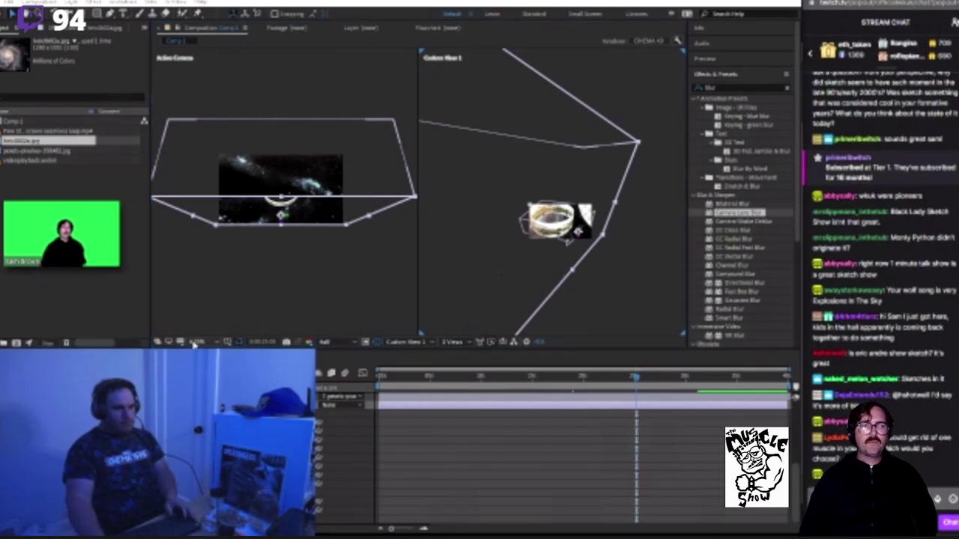
scroll(193, 343, up, 2)
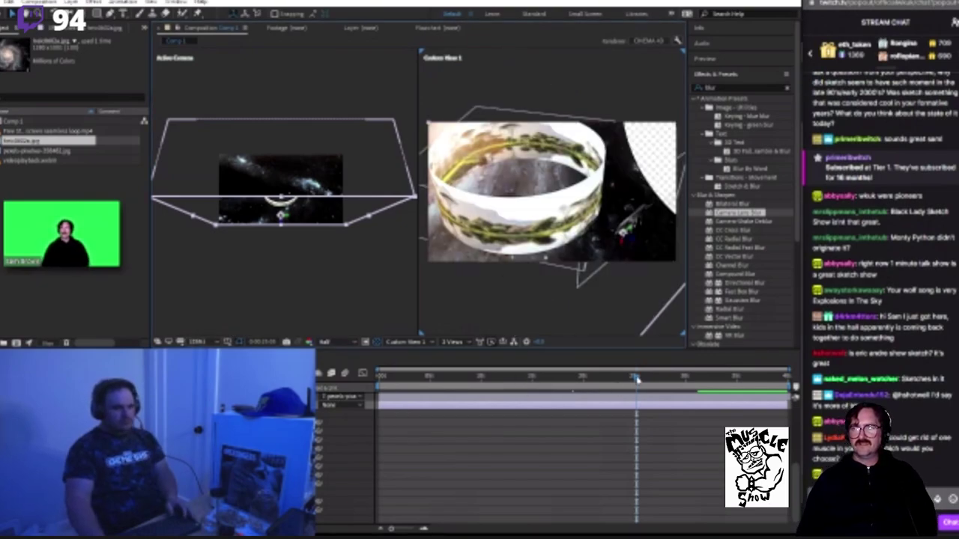
Step: Scrub back and forth around the marker to check the camera's approach to the ring
drag(633, 379, 581, 381)
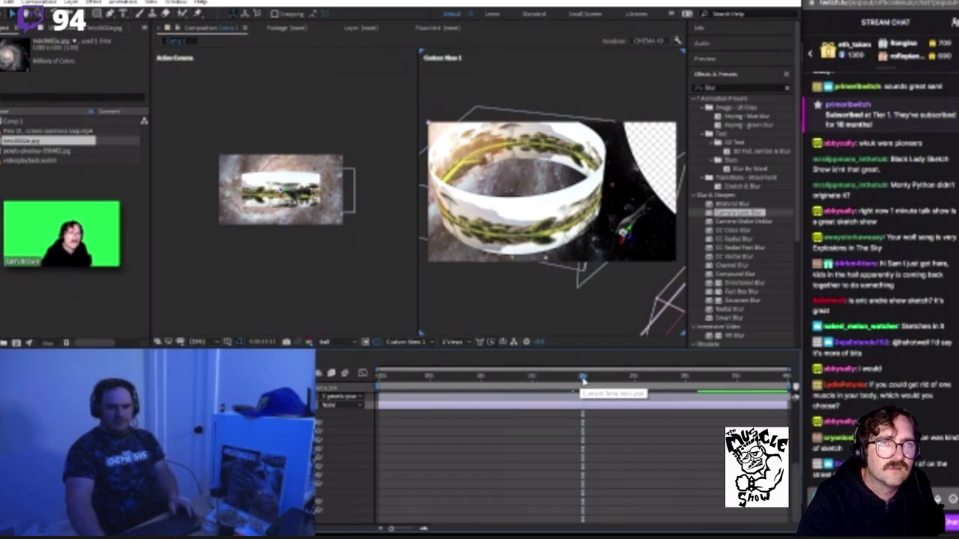
drag(584, 380, 627, 389)
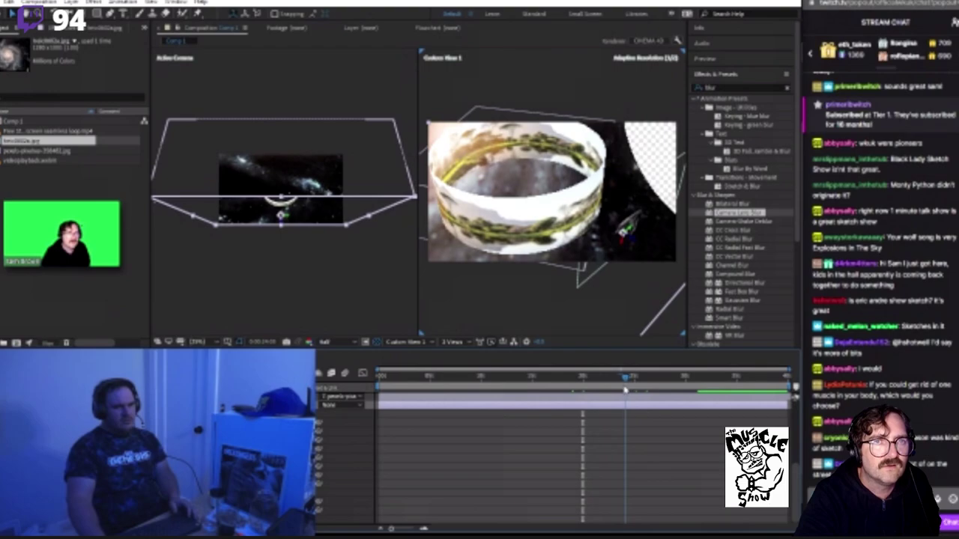
click(583, 384)
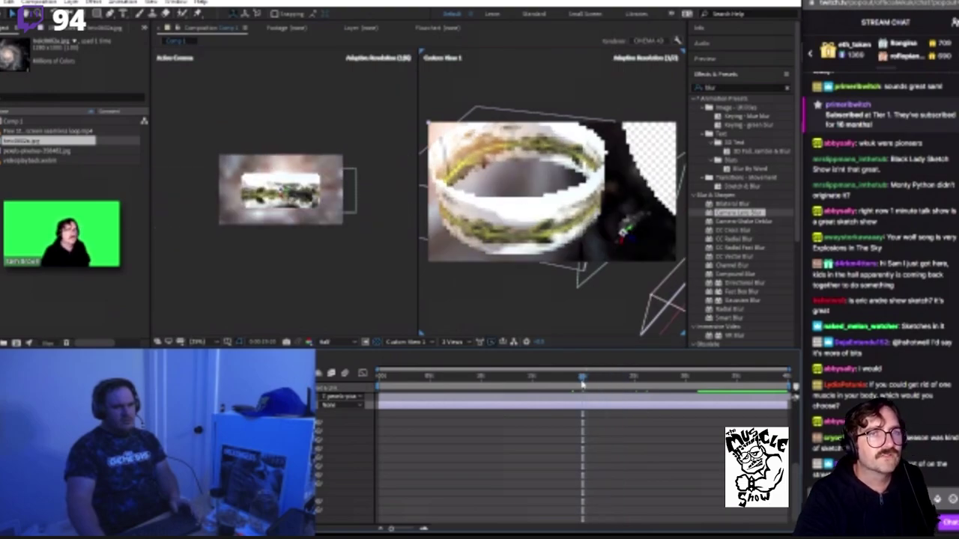
drag(582, 383, 576, 382)
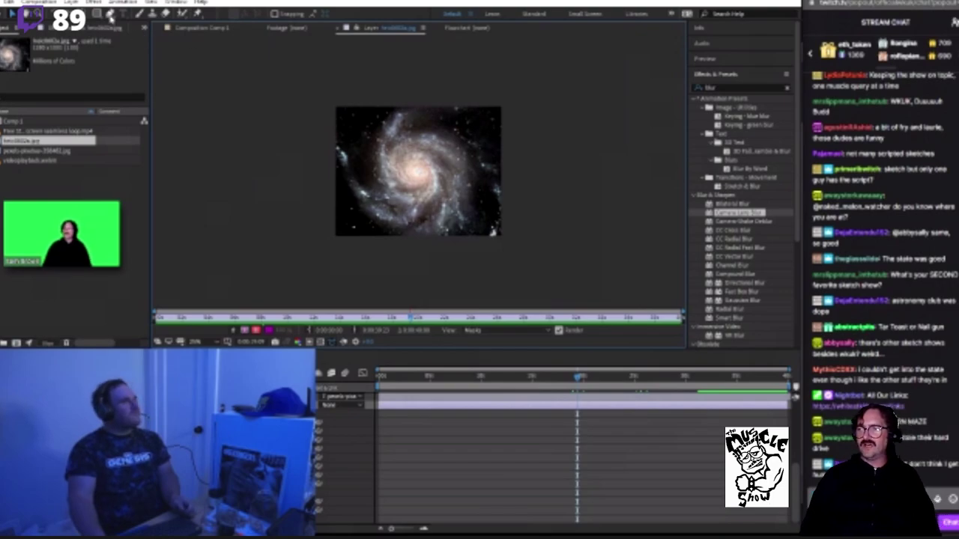
Step: Select the Pen tool for drawing a mask on the galaxy layer
click(110, 14)
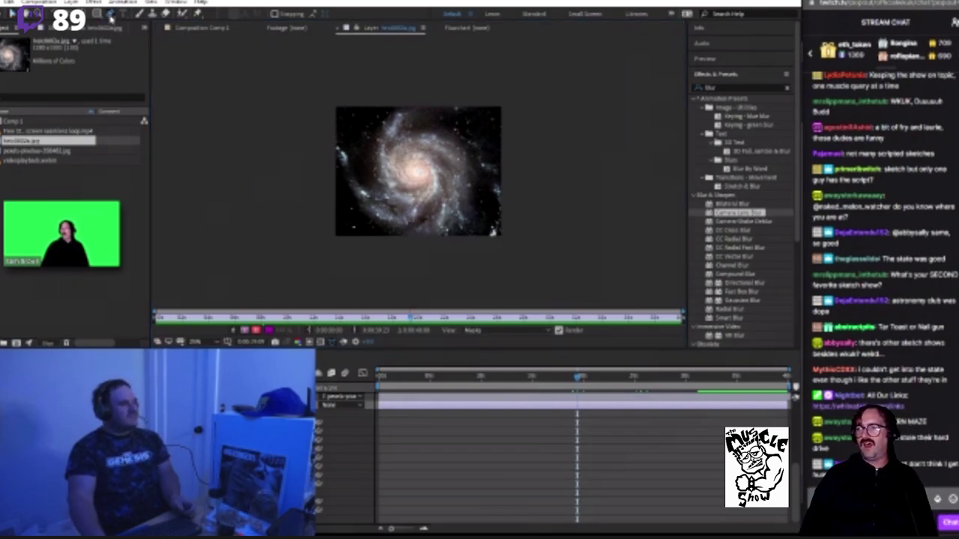
Step: Draw a closed four-point mask around the right part of the galaxy image
click(377, 107)
click(381, 249)
click(513, 248)
click(519, 98)
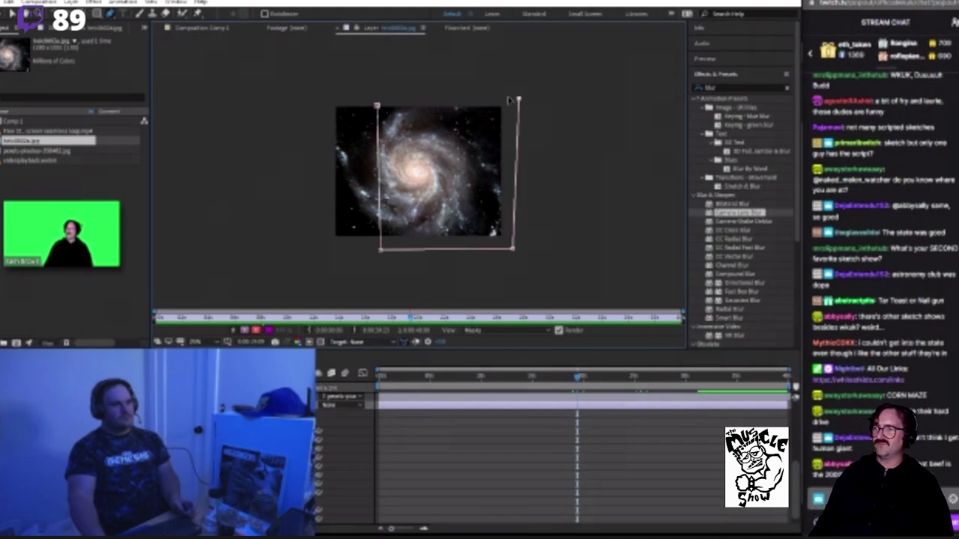
click(377, 107)
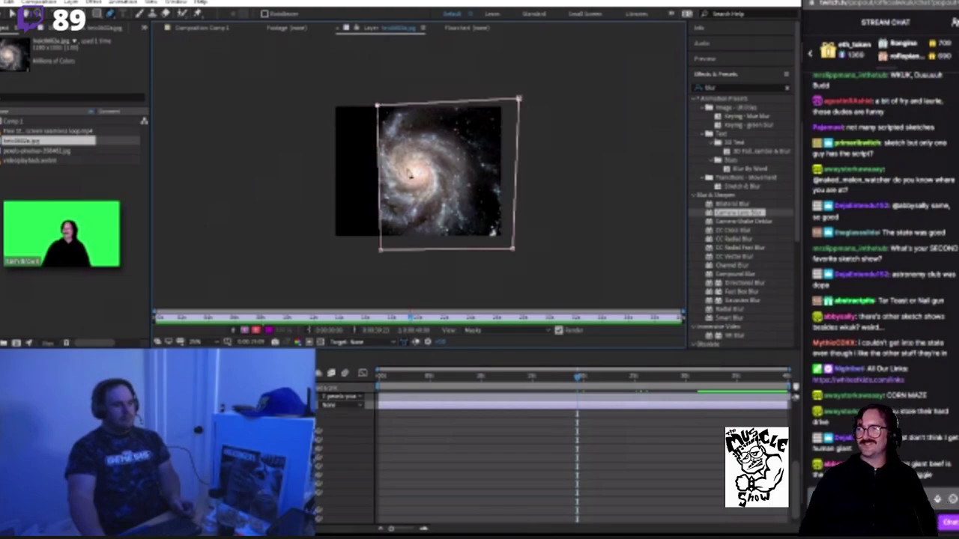
Step: Return to the Comp 1 composition view
key(ctrl+m)
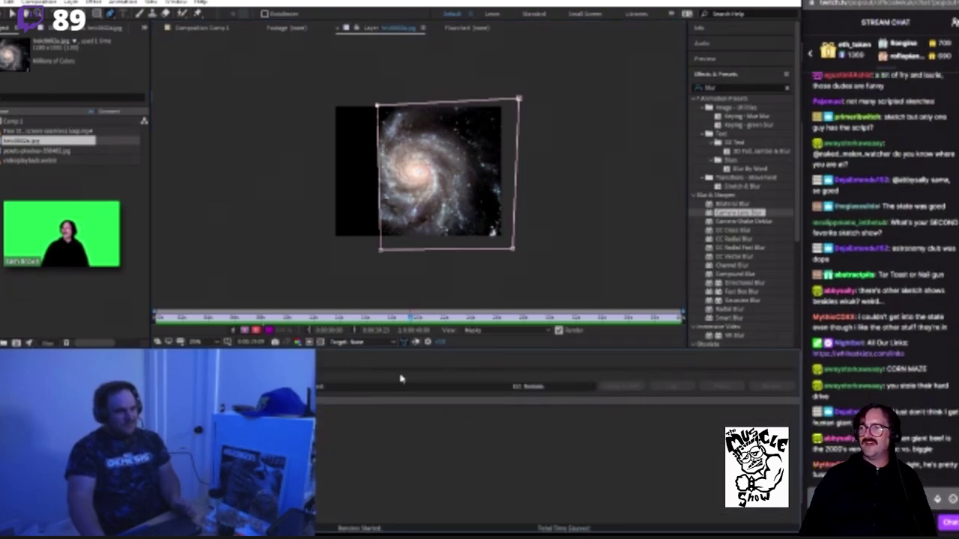
key(ctrl+alt+0)
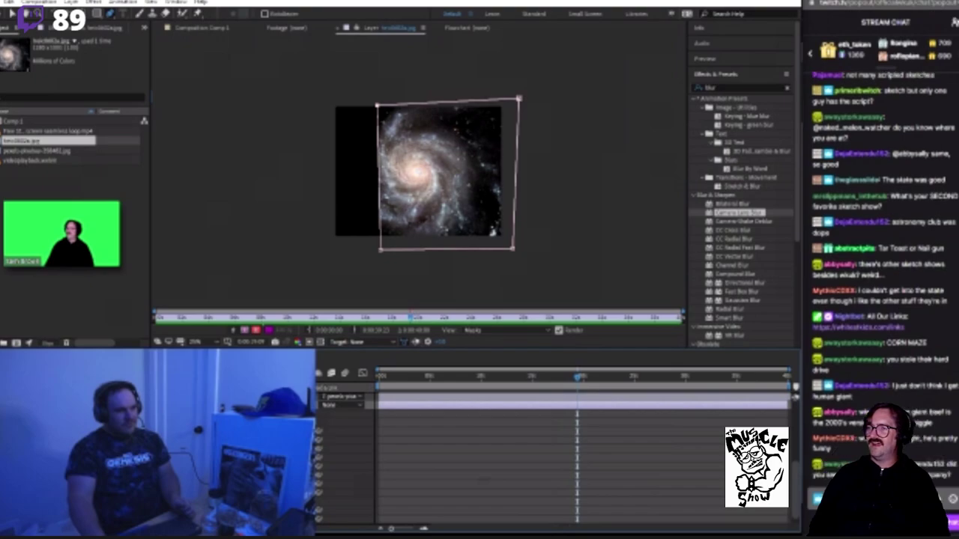
click(200, 28)
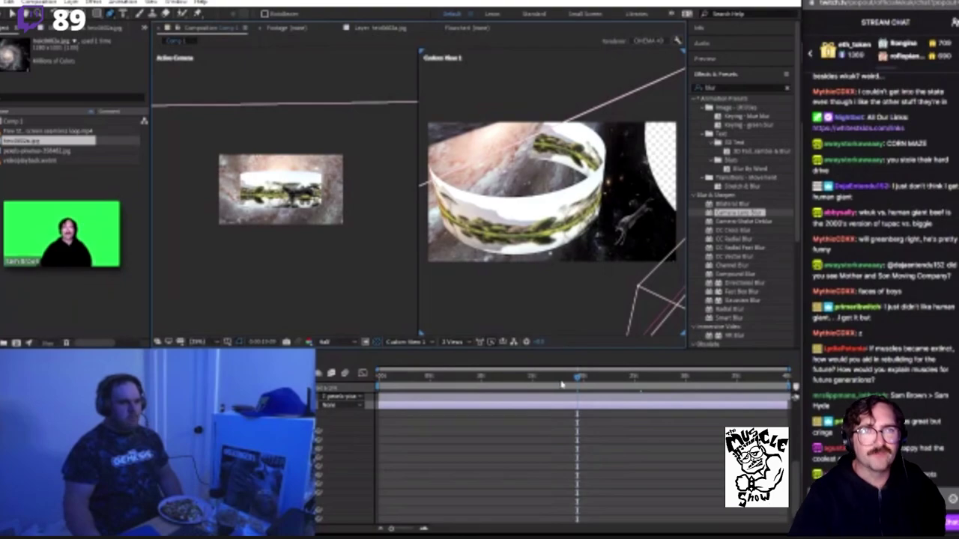
drag(560, 382, 380, 382)
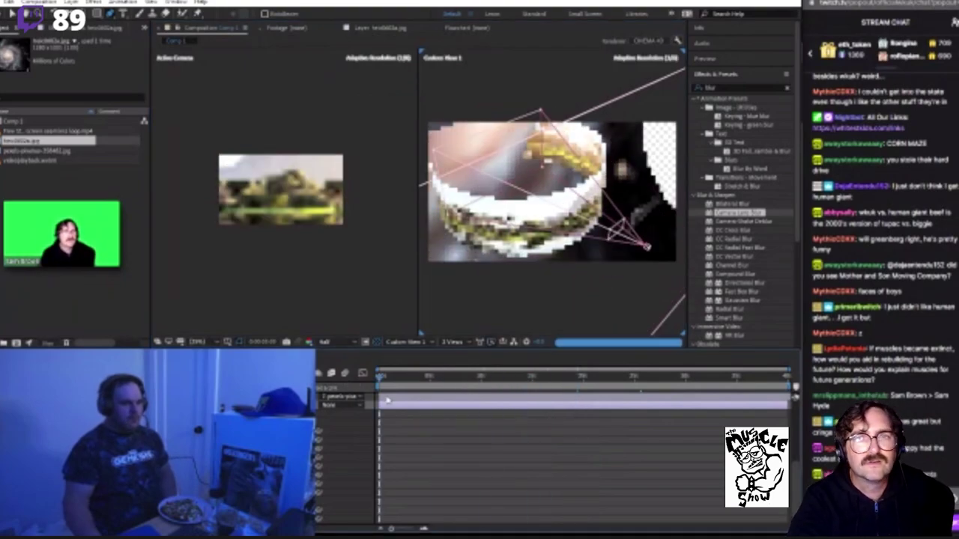
Step: Scrub near the end of the camera move to check the ring against the galaxy backdrop
click(656, 383)
click(662, 384)
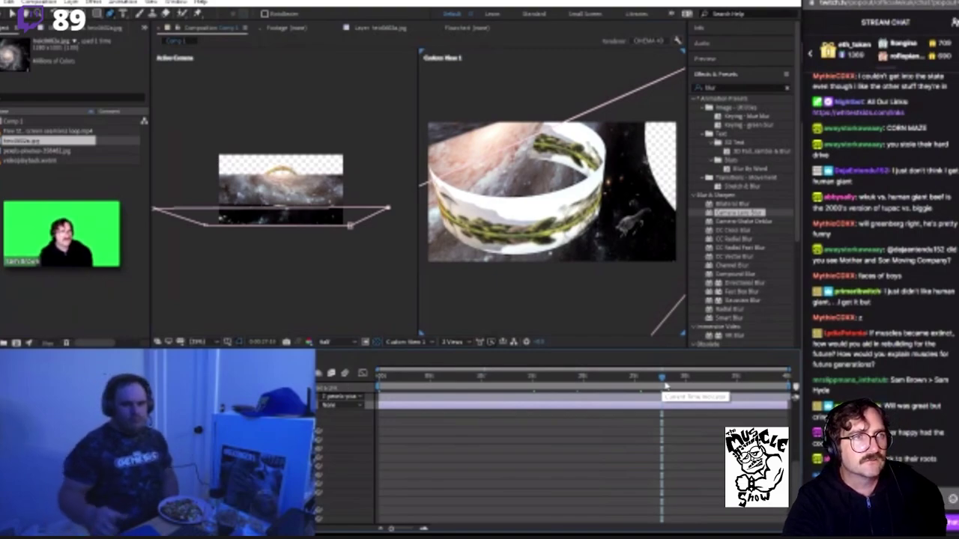
drag(658, 380, 636, 381)
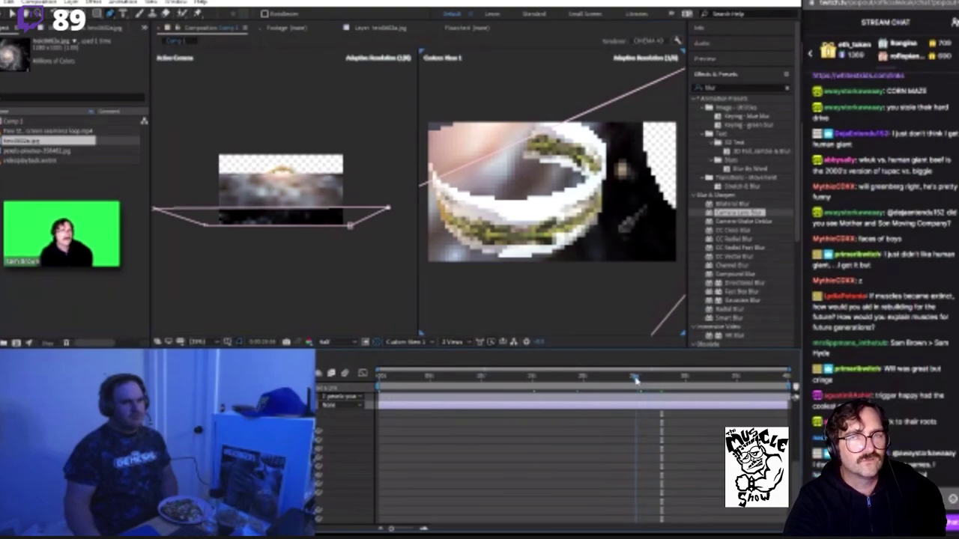
click(532, 377)
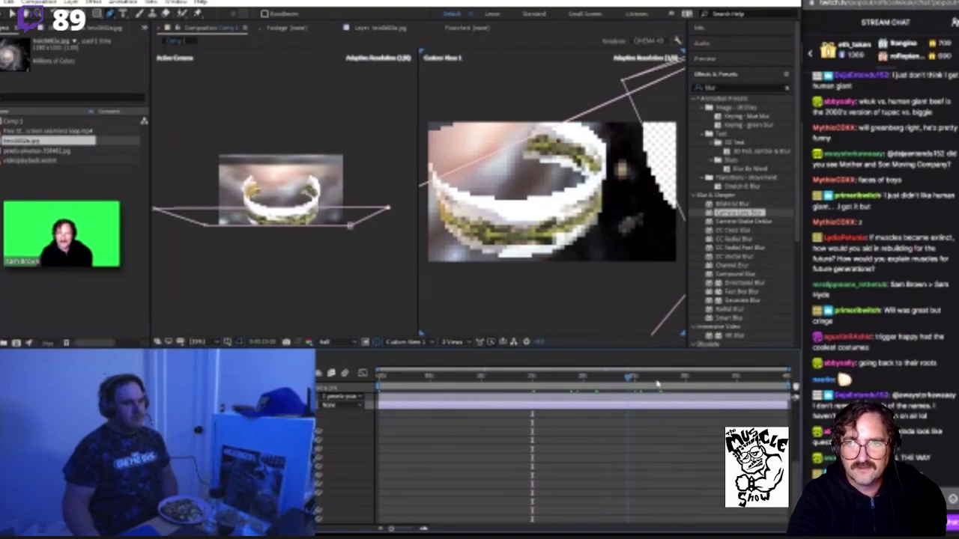
click(691, 379)
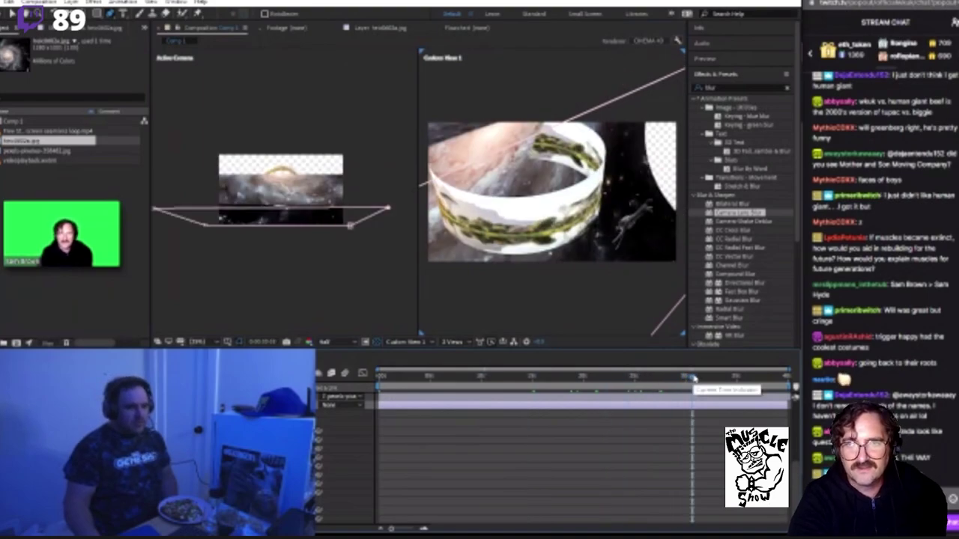
drag(694, 379, 699, 380)
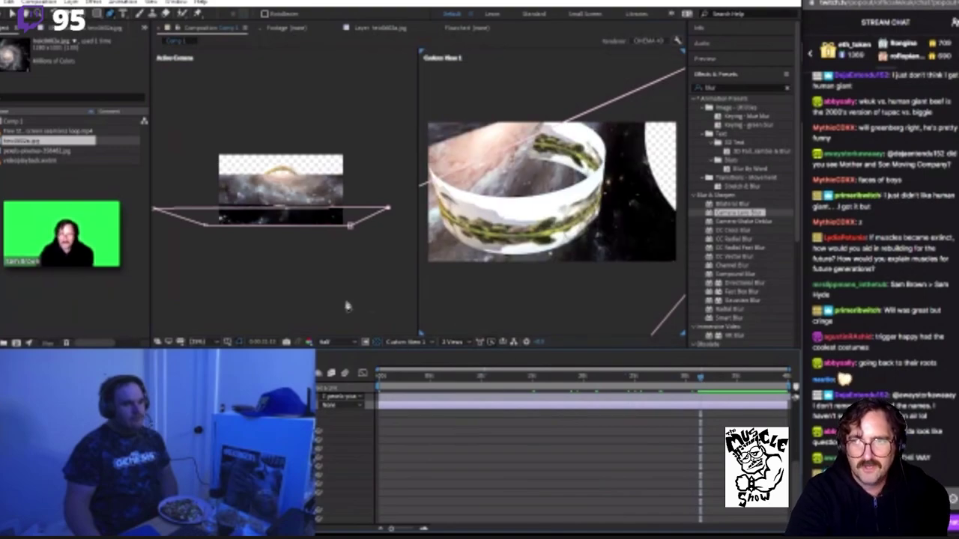
click(401, 337)
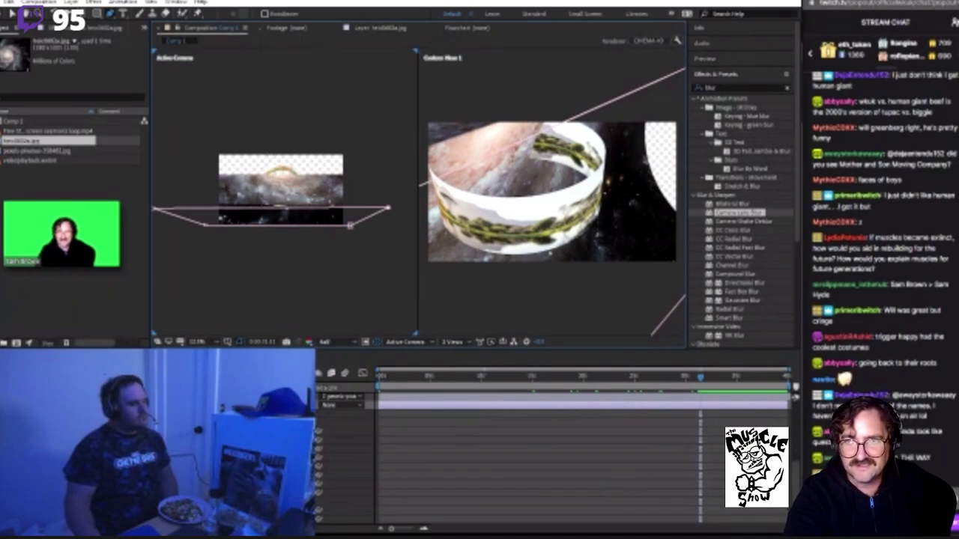
Step: Open the galaxy layer and drag its mask corners into a near-rectangle trimming the top edge
double_click(281, 195)
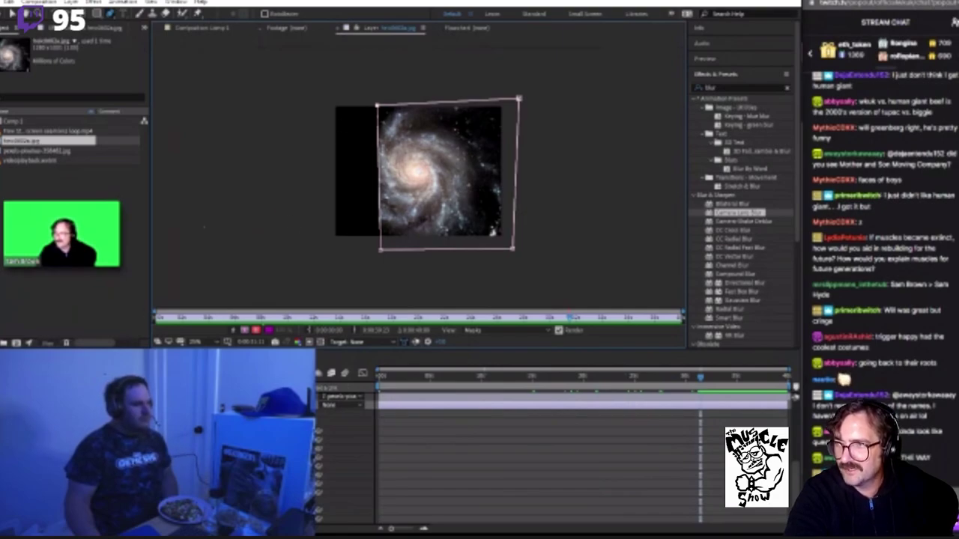
drag(377, 106, 319, 100)
drag(380, 250, 321, 245)
drag(320, 100, 323, 135)
drag(519, 98, 518, 137)
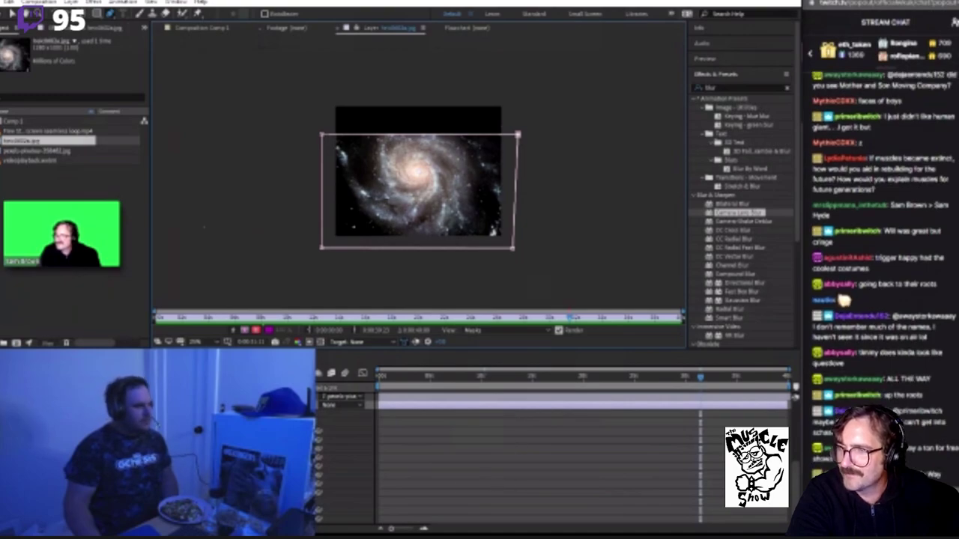
click(196, 28)
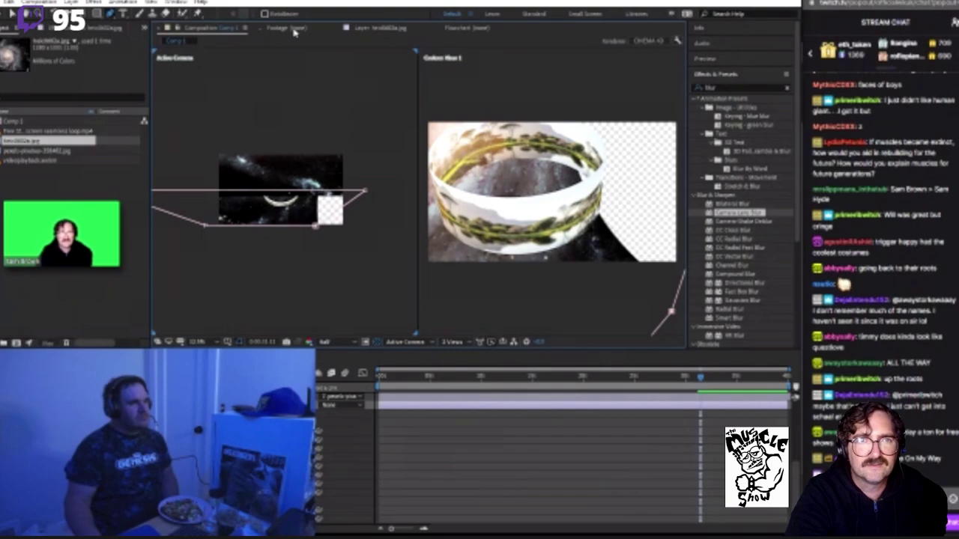
Step: Drag the galaxy mask's corners inward to leave only a thin left-edge slice visible
click(382, 30)
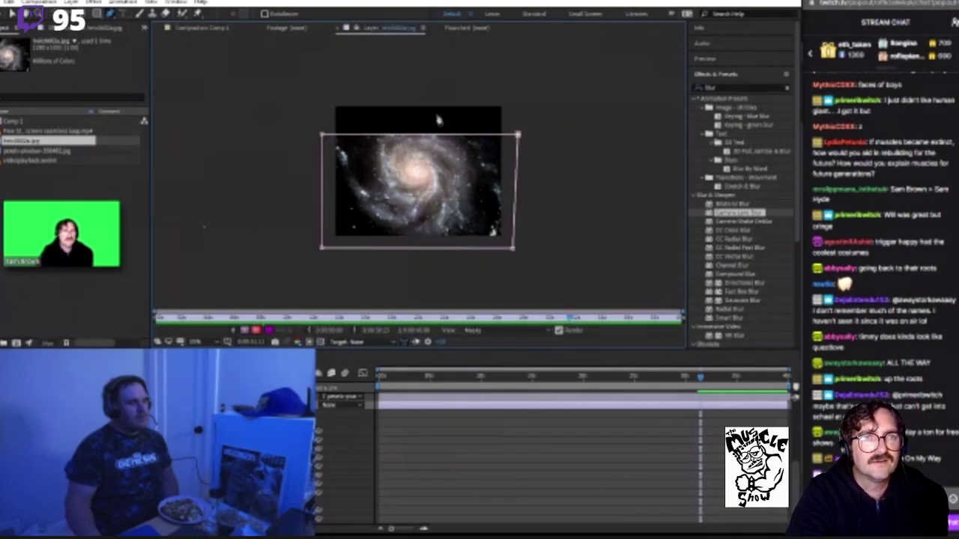
drag(323, 136, 310, 85)
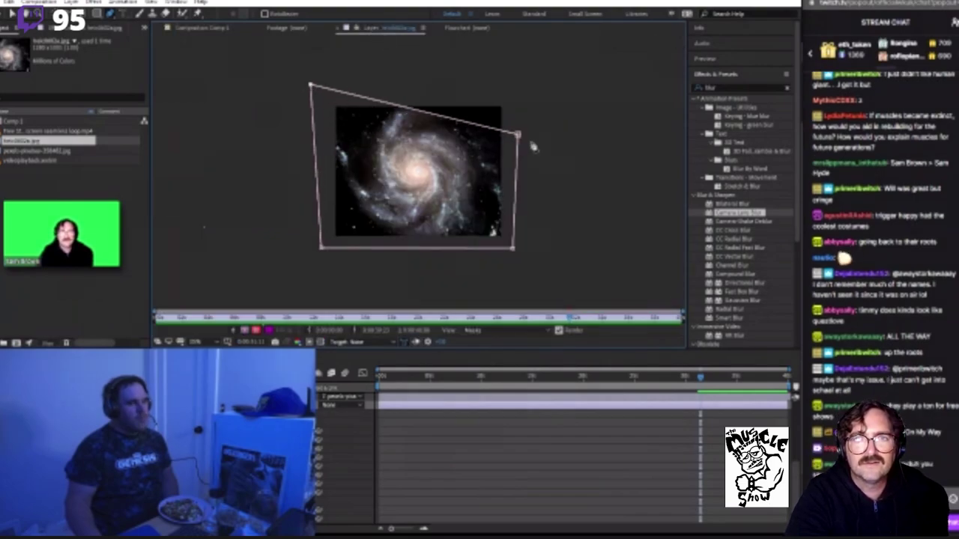
drag(519, 136, 375, 94)
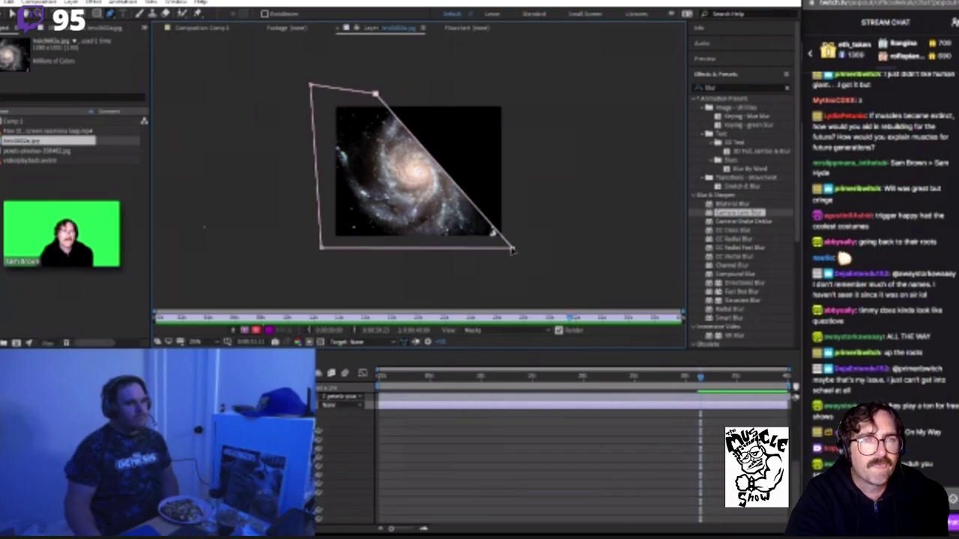
drag(512, 248, 376, 270)
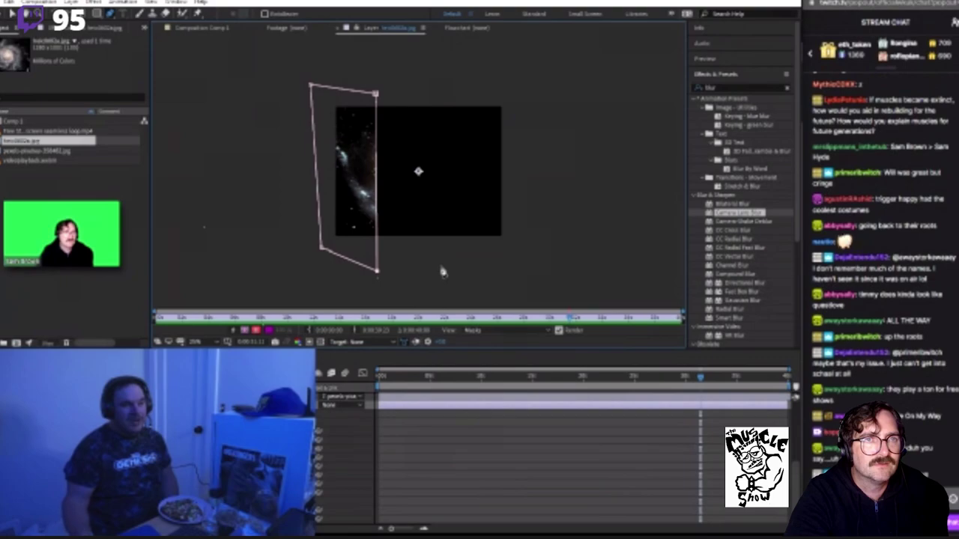
click(187, 30)
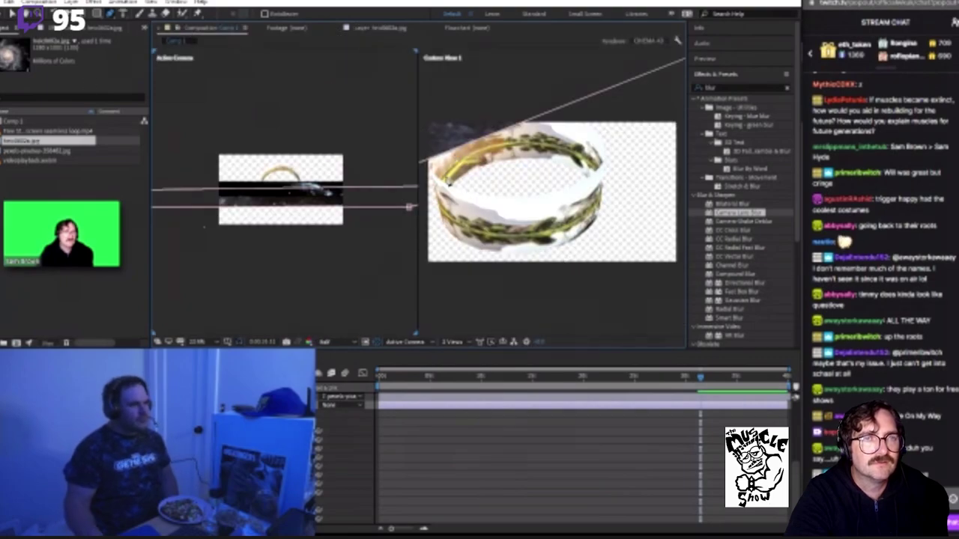
Step: Scrub back to a mid-animation frame and dolly Custom View 1 out
drag(406, 382, 551, 397)
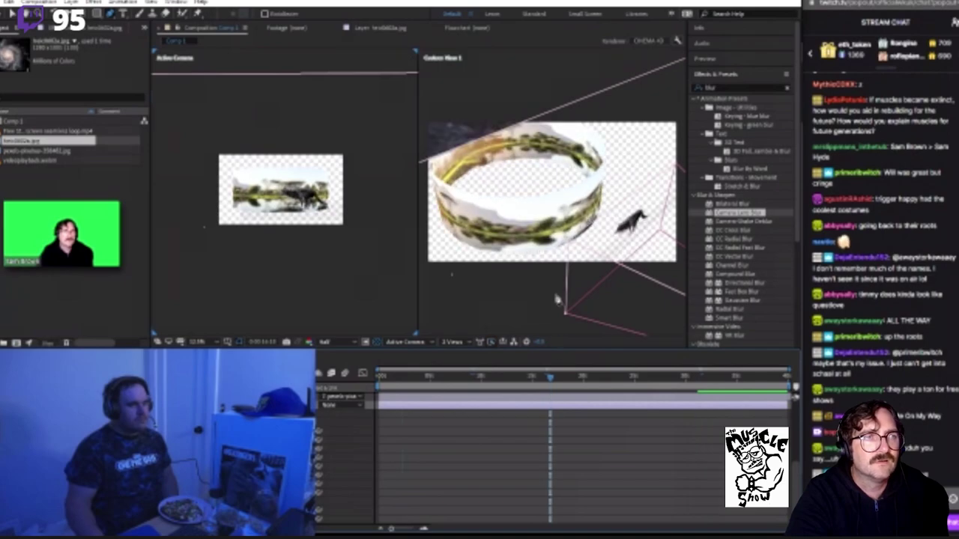
scroll(529, 299, down, 2)
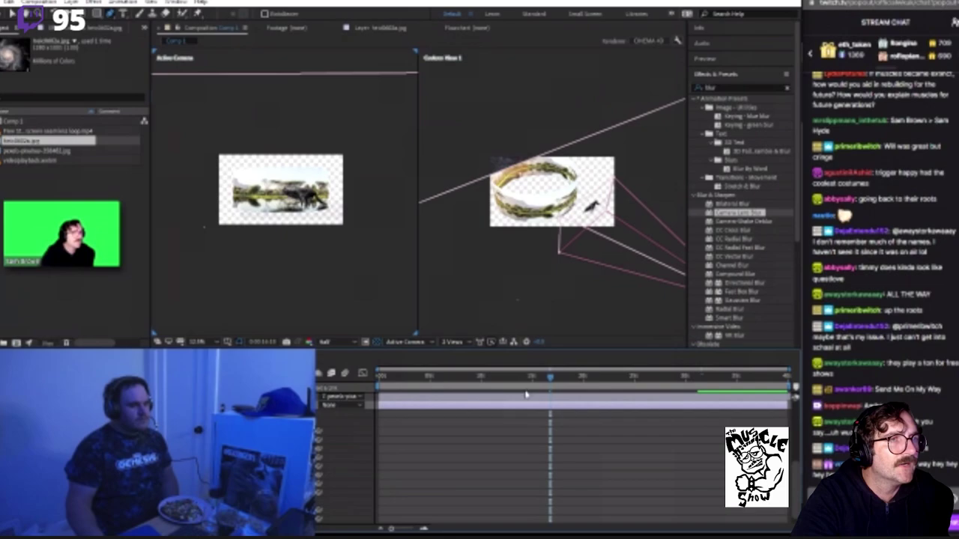
Step: Drag the galaxy mask's corners outward to reveal the whole spiral, then scrub Comp 1 earlier
click(362, 30)
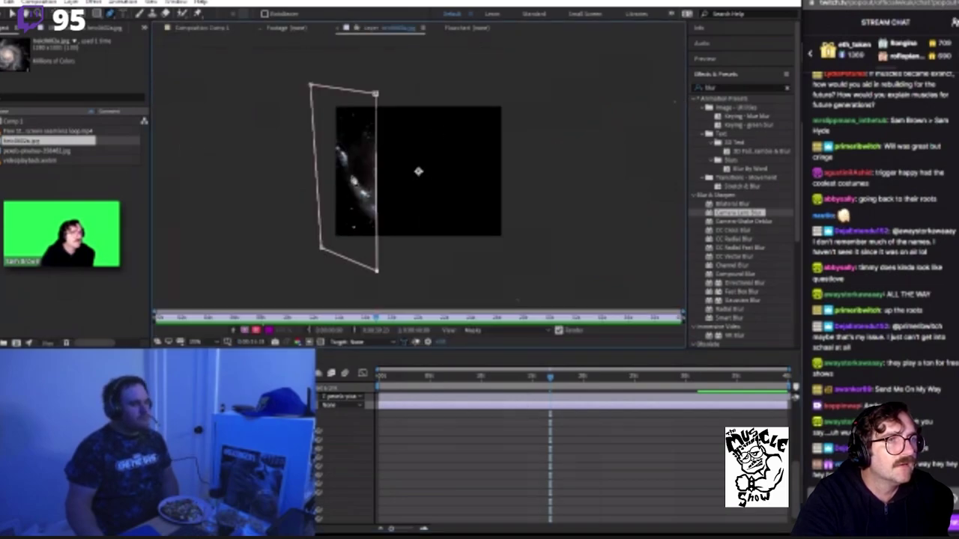
drag(455, 103, 476, 98)
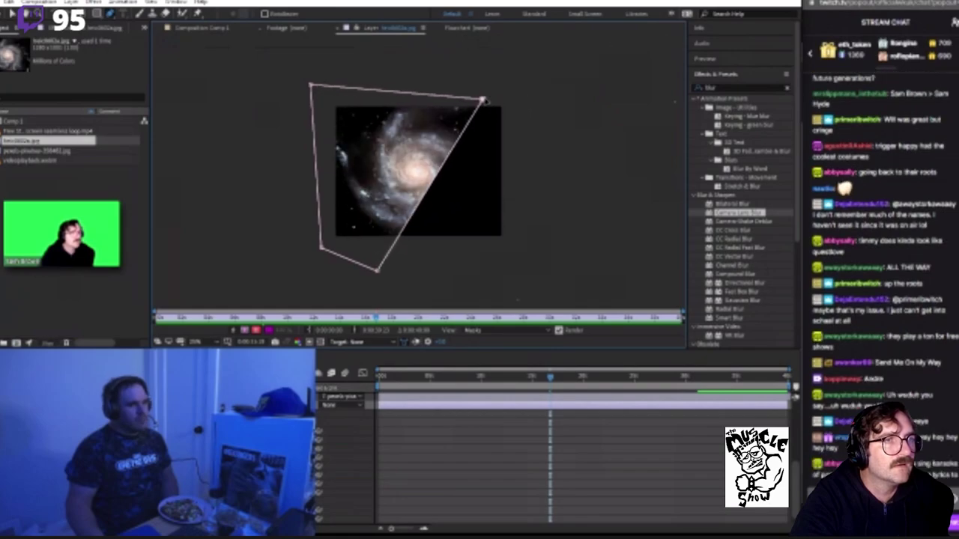
drag(376, 272, 474, 274)
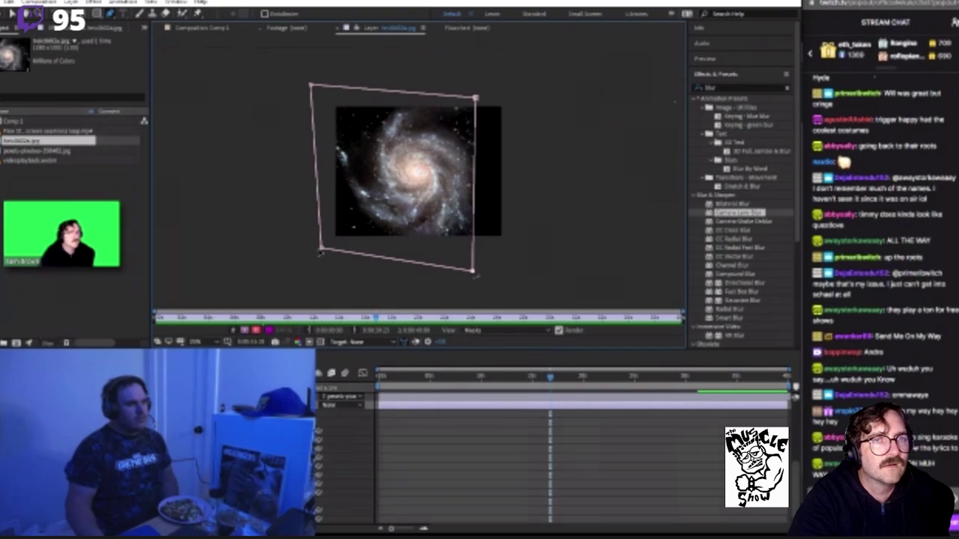
drag(320, 250, 324, 256)
drag(476, 98, 470, 97)
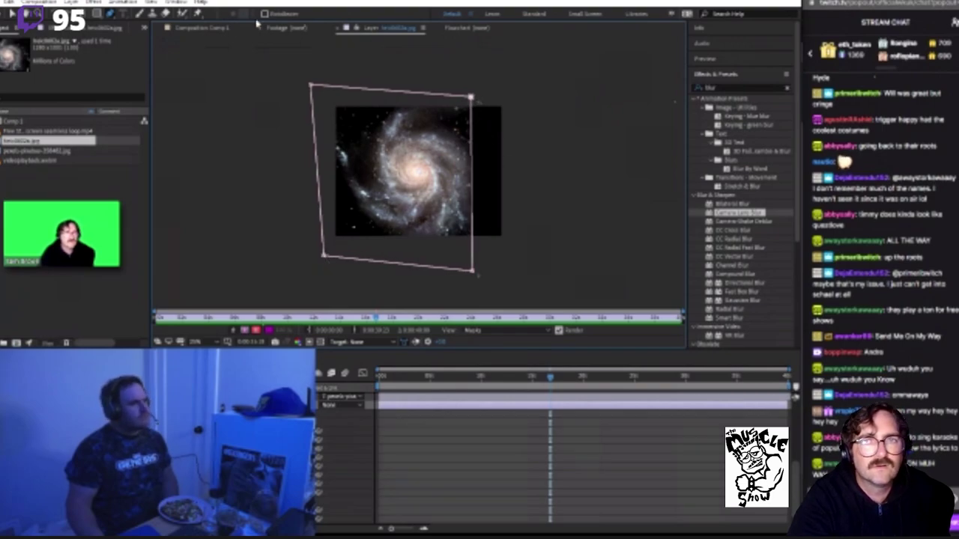
click(212, 28)
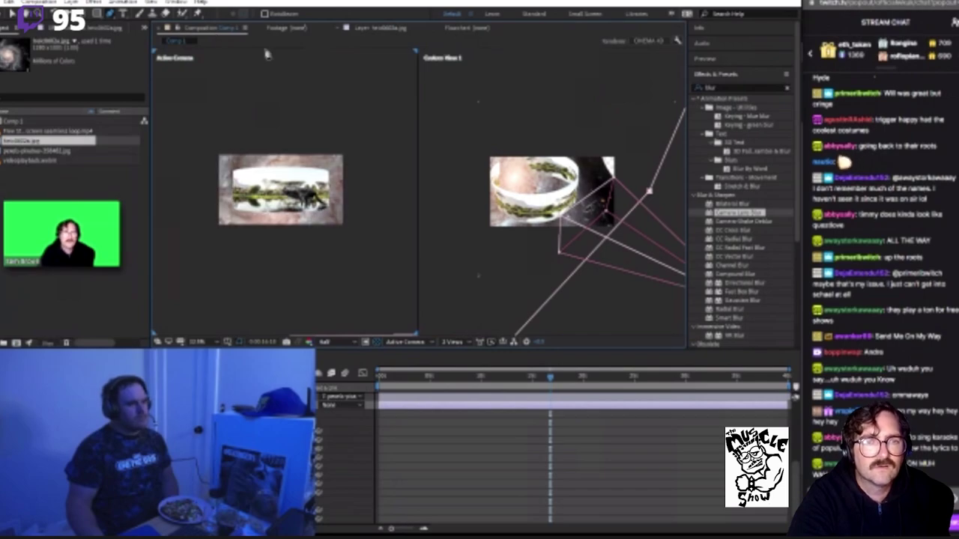
drag(520, 382, 621, 390)
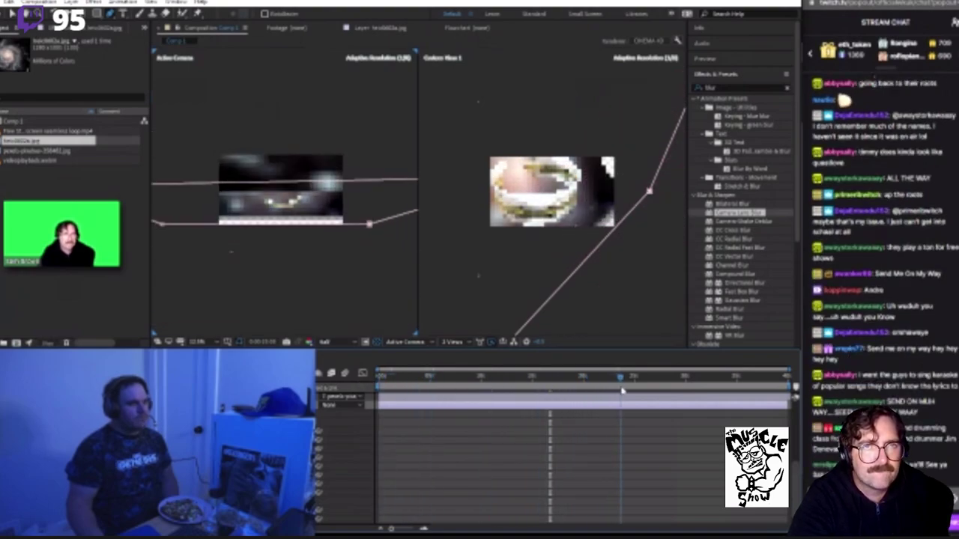
Step: Scrub ahead to the frames where the camera reaches the ring and masked galaxy
drag(622, 390, 641, 394)
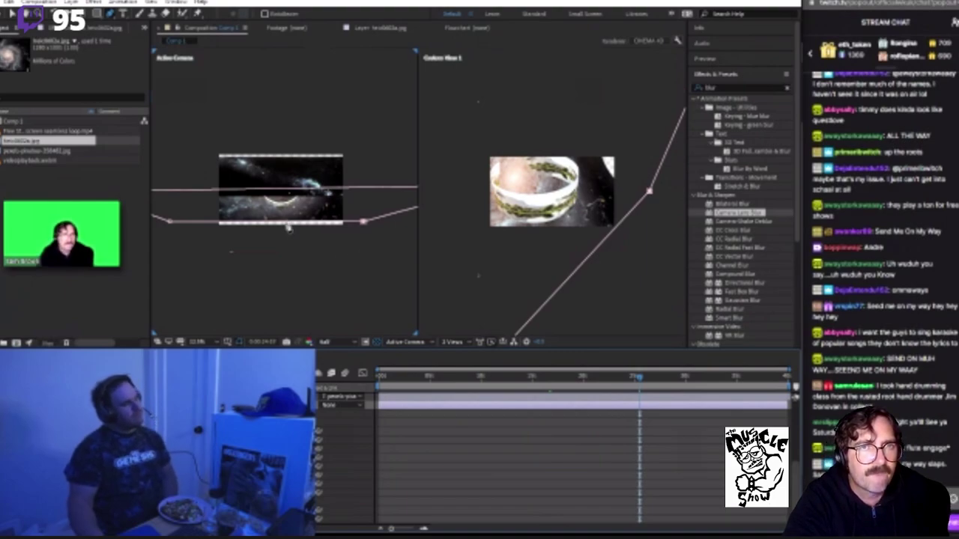
Step: Pull the galaxy mask's top-right corner left in the Layer panel, then return to Comp 1
click(374, 28)
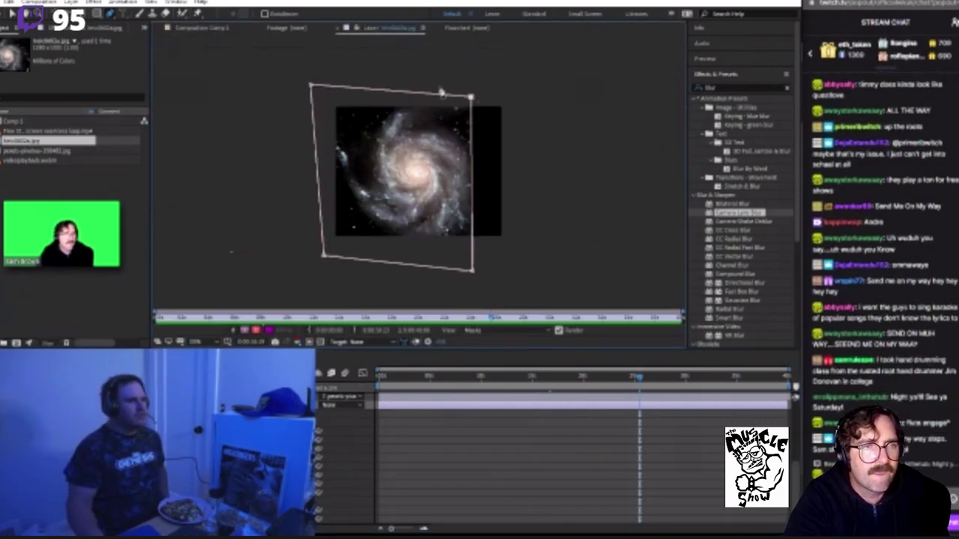
key(v)
drag(456, 99, 437, 99)
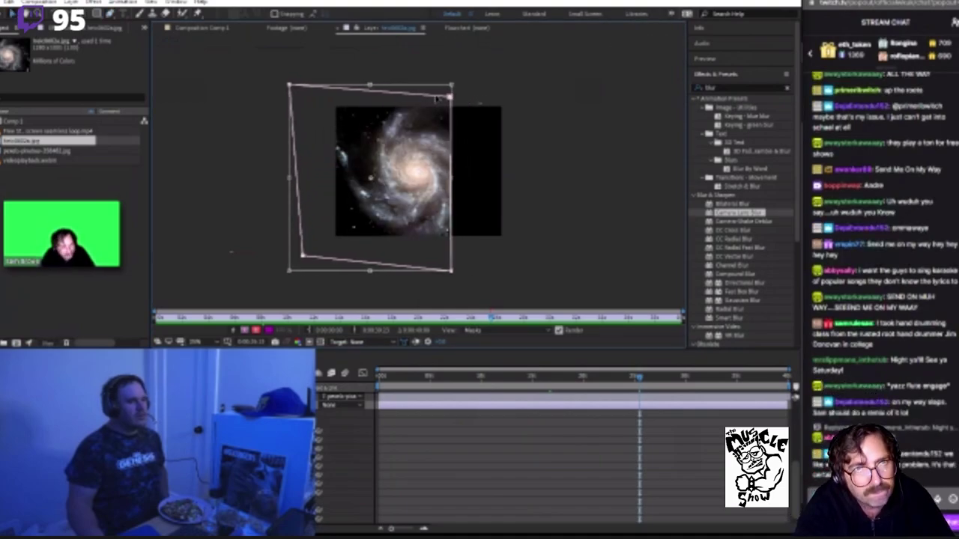
click(199, 30)
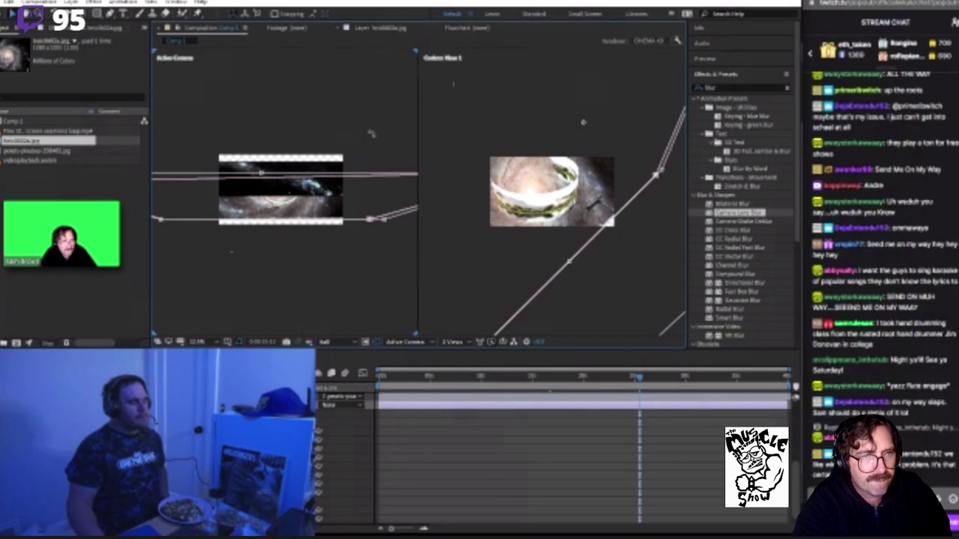
Step: Zoom Custom View 1 in on the gold ring inside the galaxy backdrop
click(488, 303)
key(period)
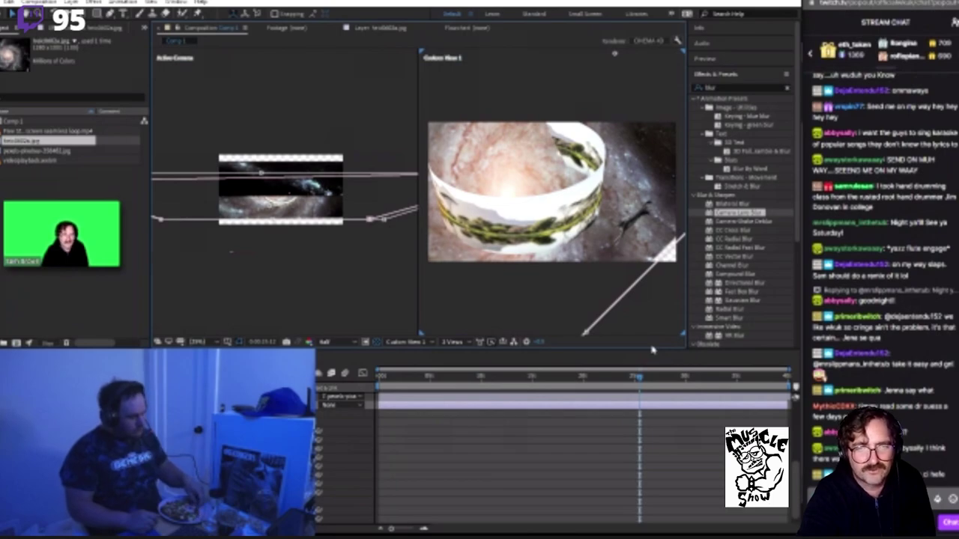
Step: Fit the Active Camera view to its panel and preview the move from the start
click(407, 376)
click(379, 377)
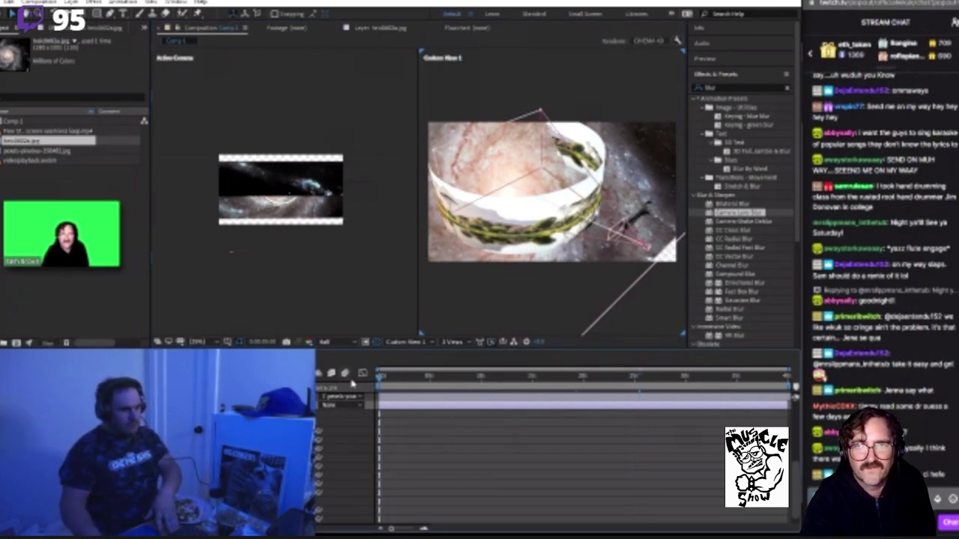
click(306, 289)
key(shift+slash)
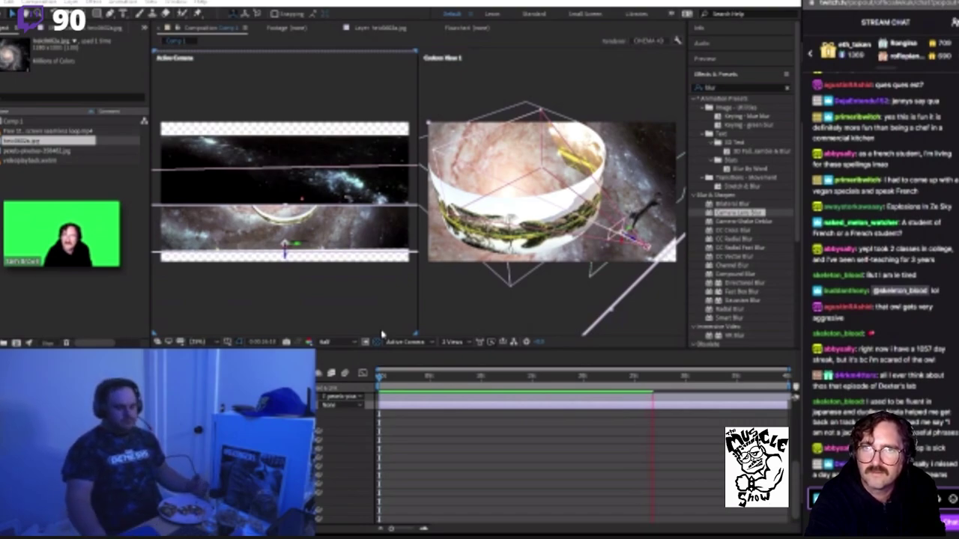
click(387, 383)
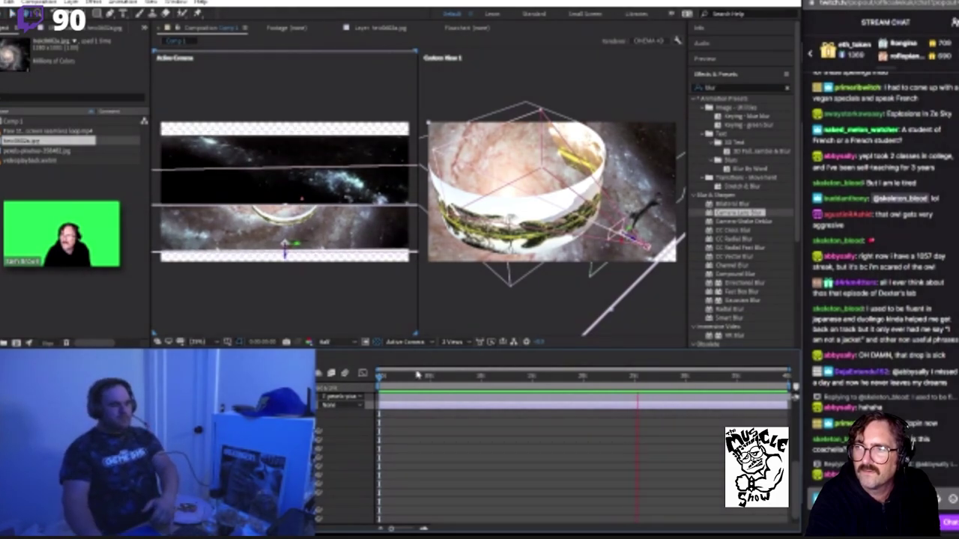
Step: Trim the work area to about 0:00:19 and preview the forest and wolf shots
key(space)
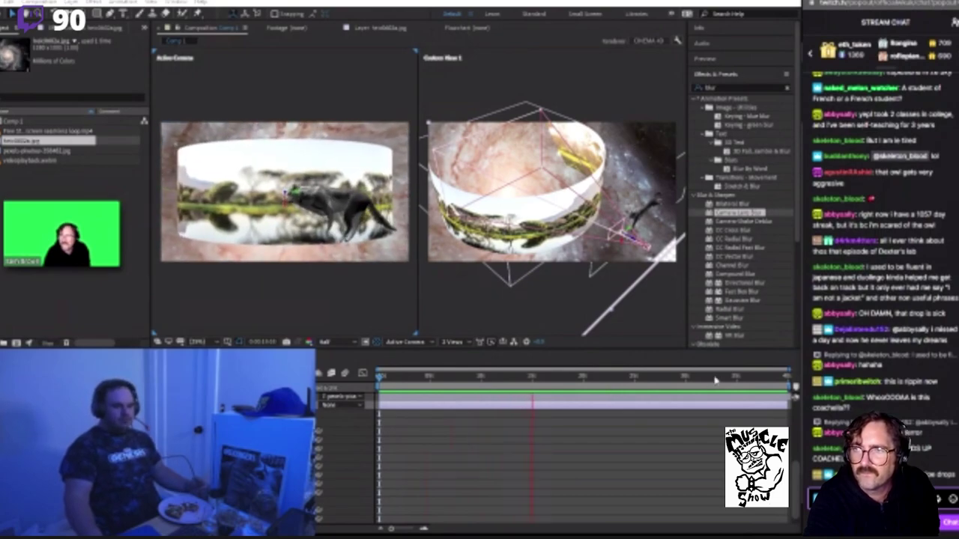
drag(788, 384, 571, 384)
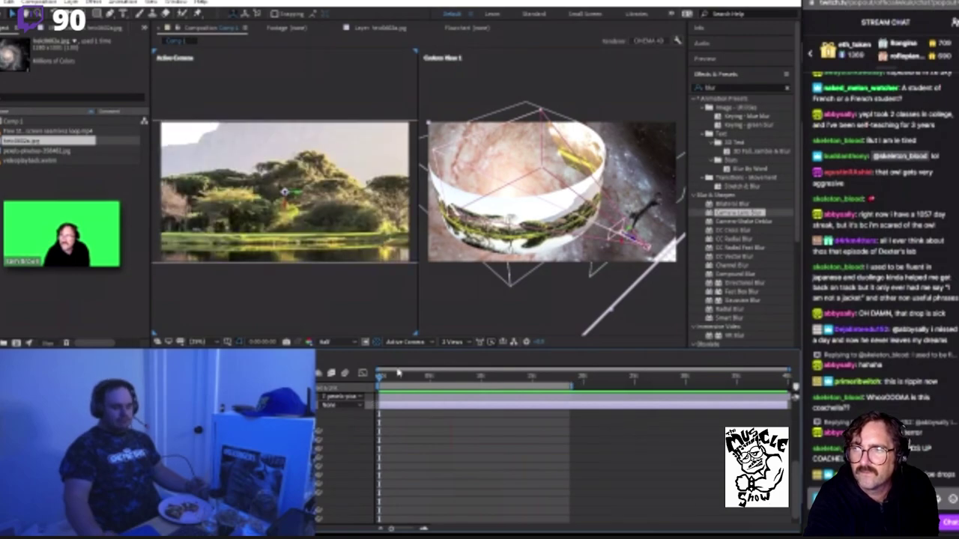
key(space)
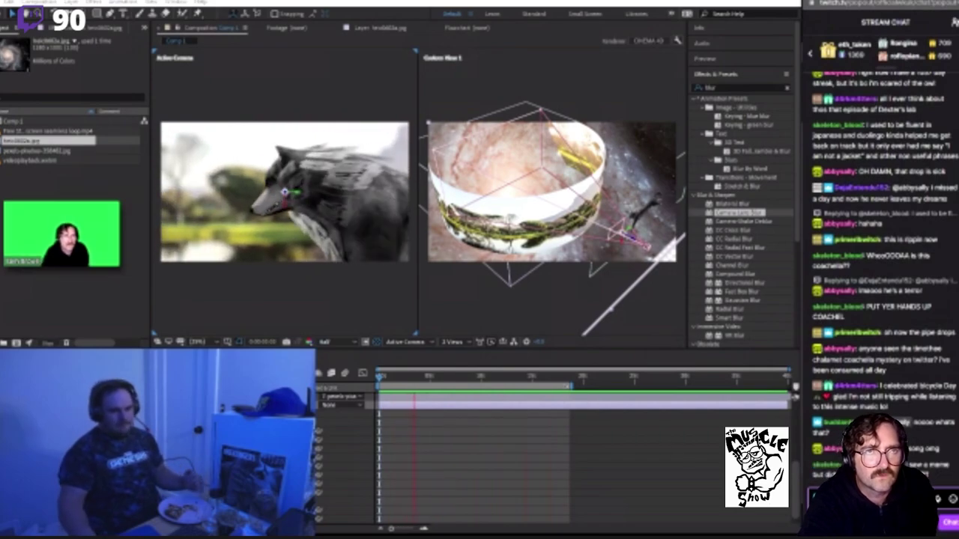
click(573, 397)
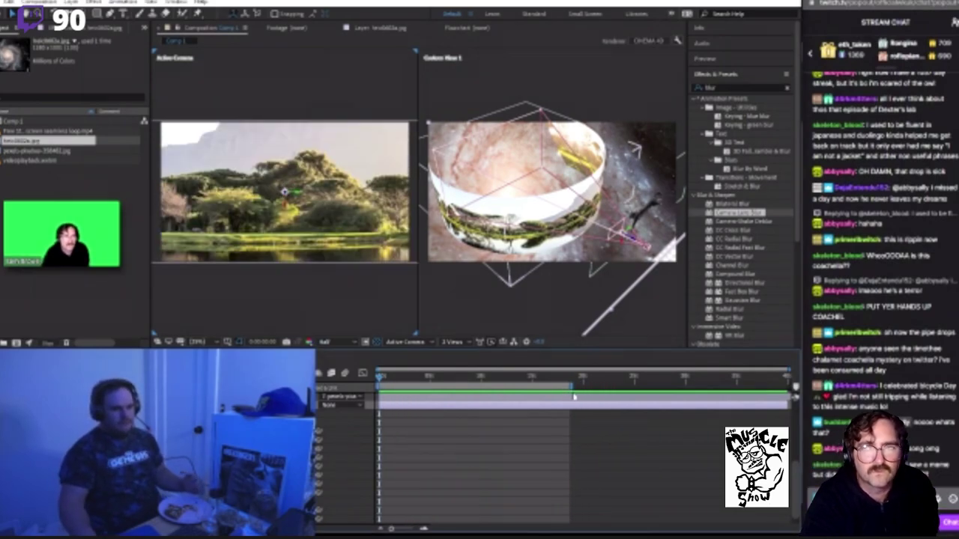
Step: Extend the work area further and play the later frames where the ring appears
drag(571, 387, 652, 386)
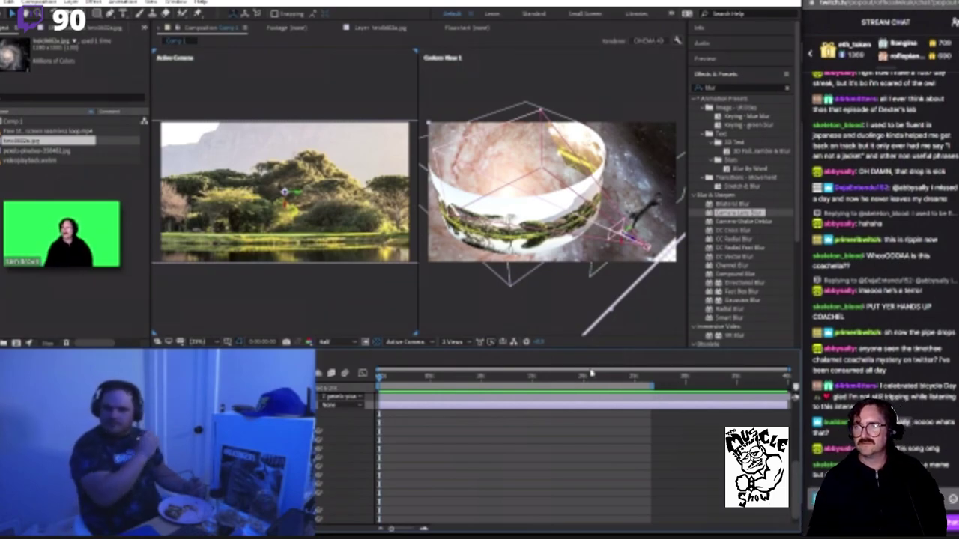
drag(592, 374, 612, 381)
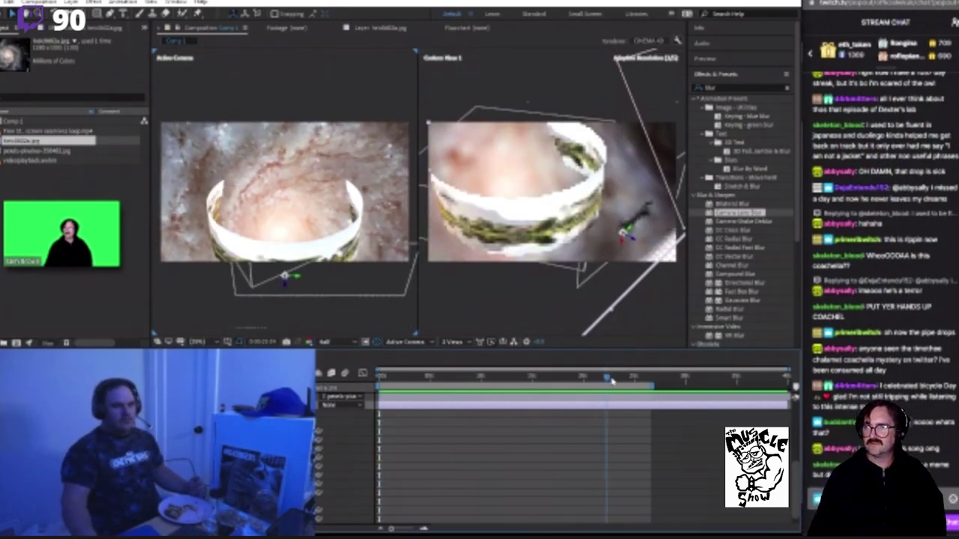
key(space)
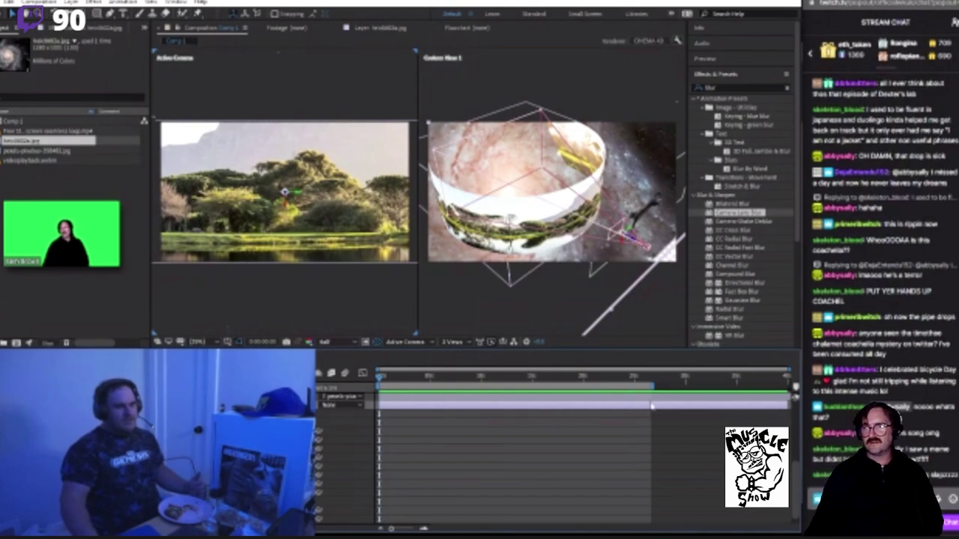
drag(632, 380, 327, 389)
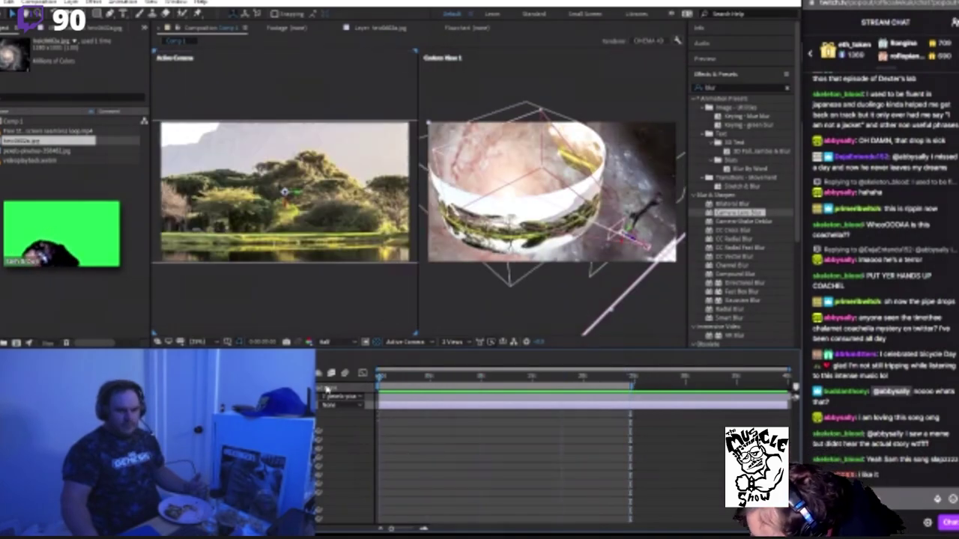
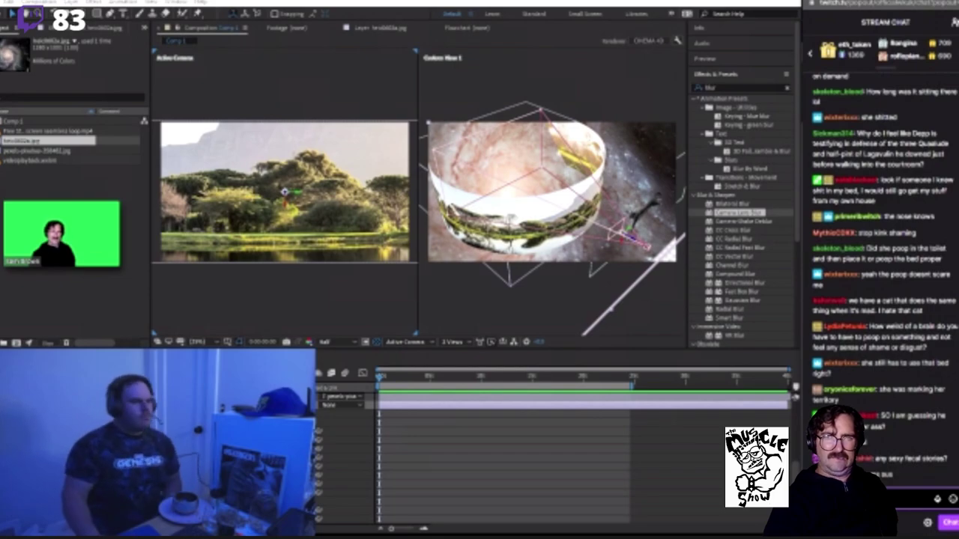
Step: Switch from After Effects to the Chrome window showing ESA Hubble's HD Pinwheel Galaxy image
key(alt+Tab)
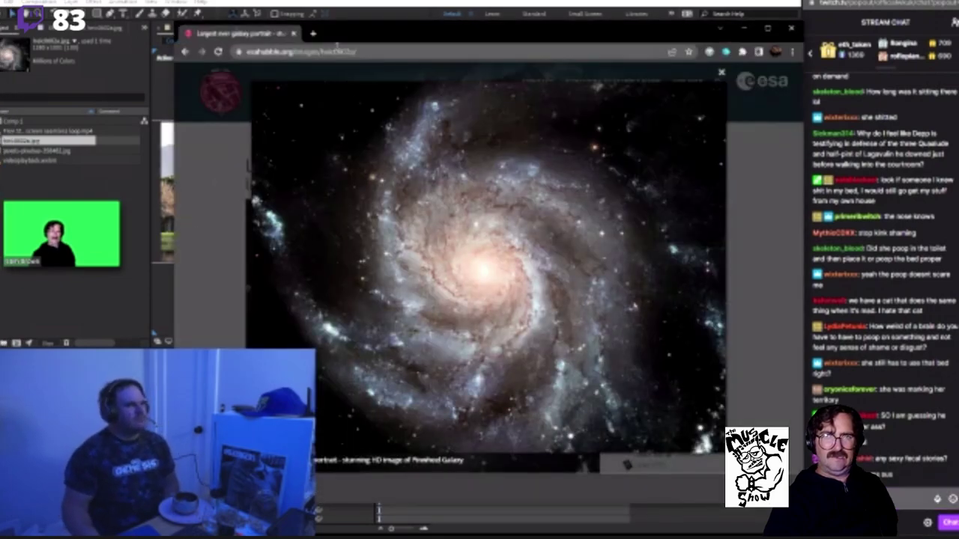
Step: Replace the galaxy page address in the address bar with a new thumbnail search query
click(337, 47)
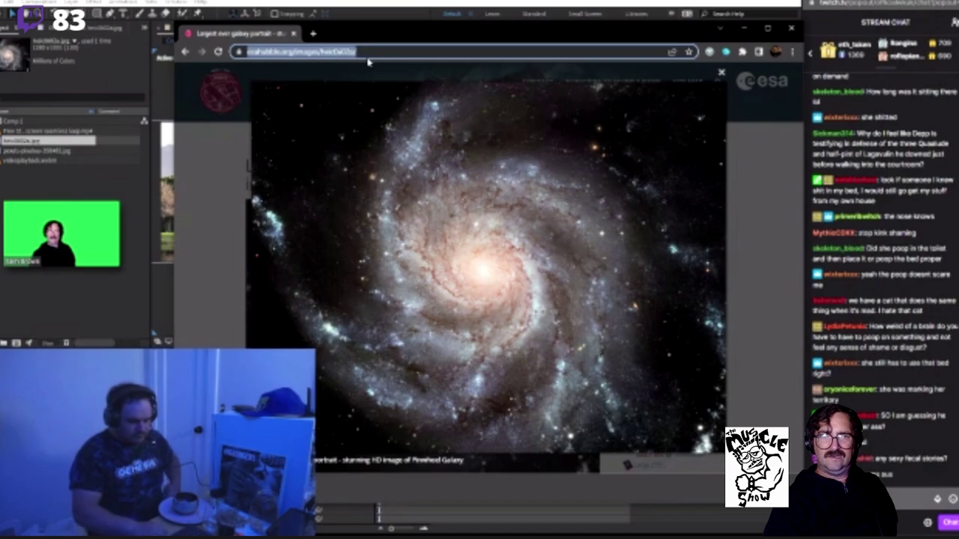
text(johnny dep)
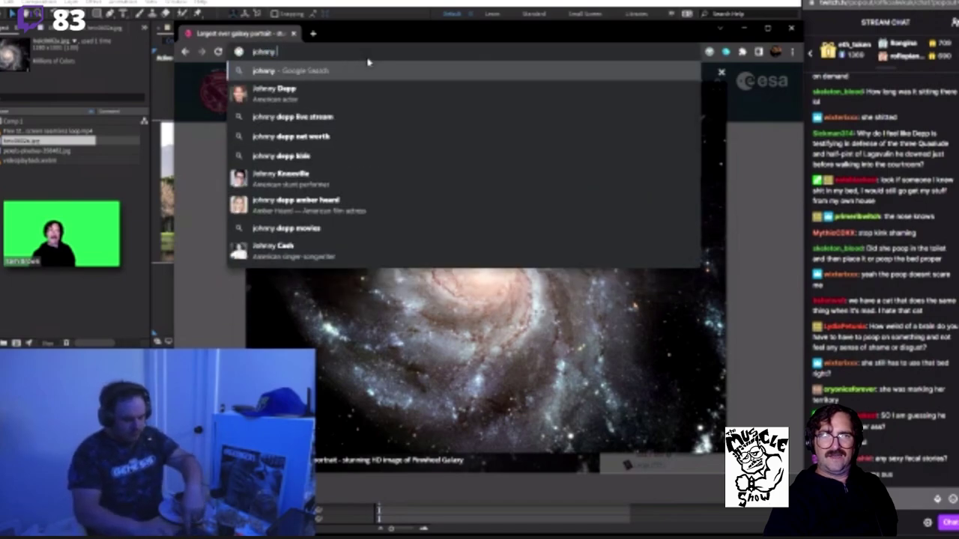
text(p thumb)
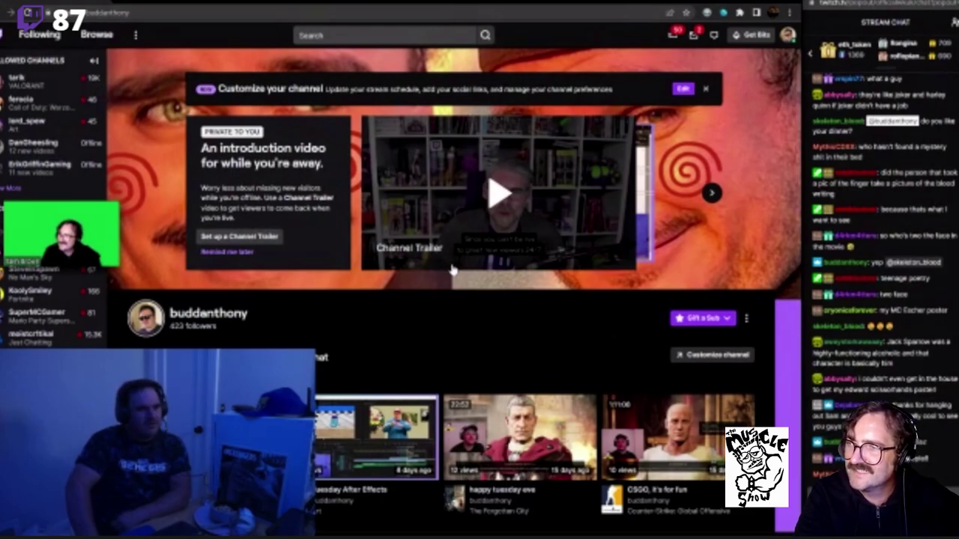
scroll(344, 322, down, 3)
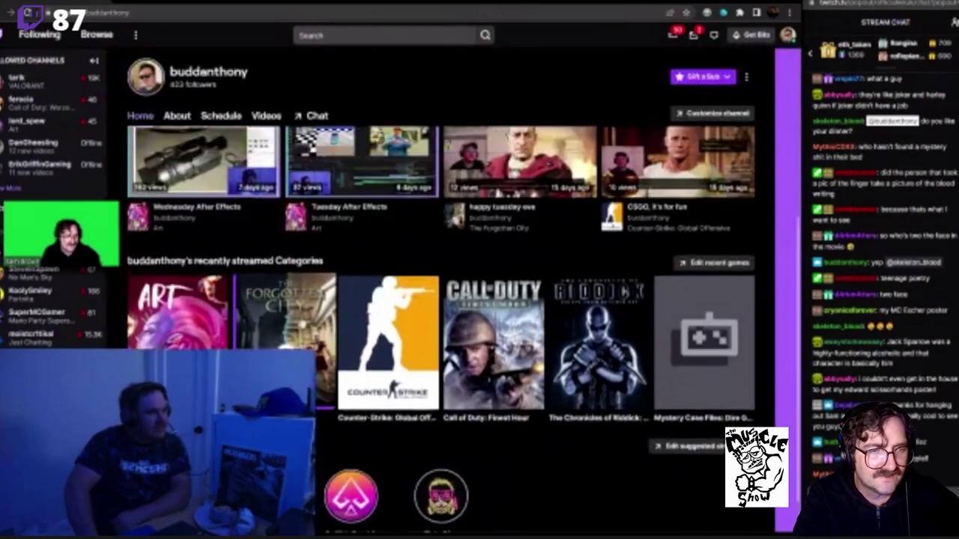
scroll(263, 324, up, 1)
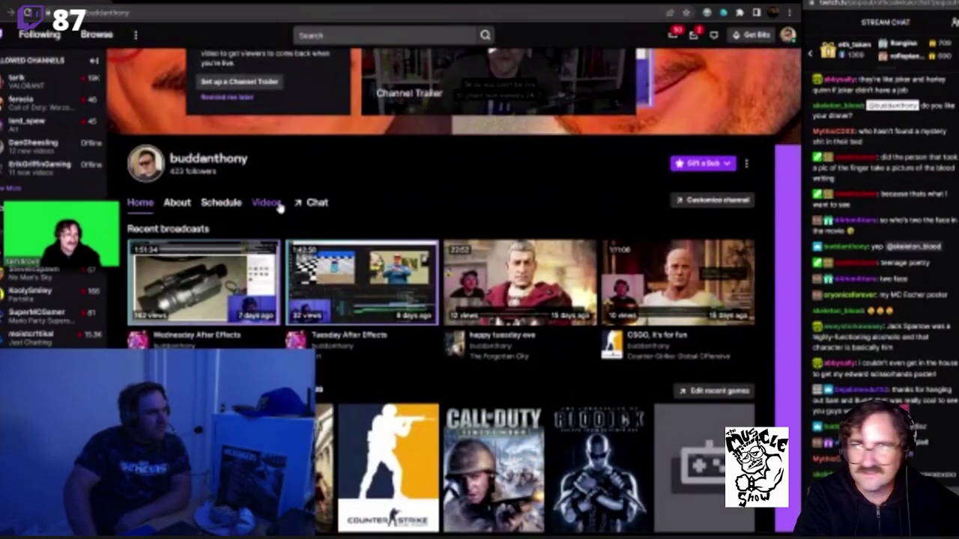
scroll(281, 214, down, 2)
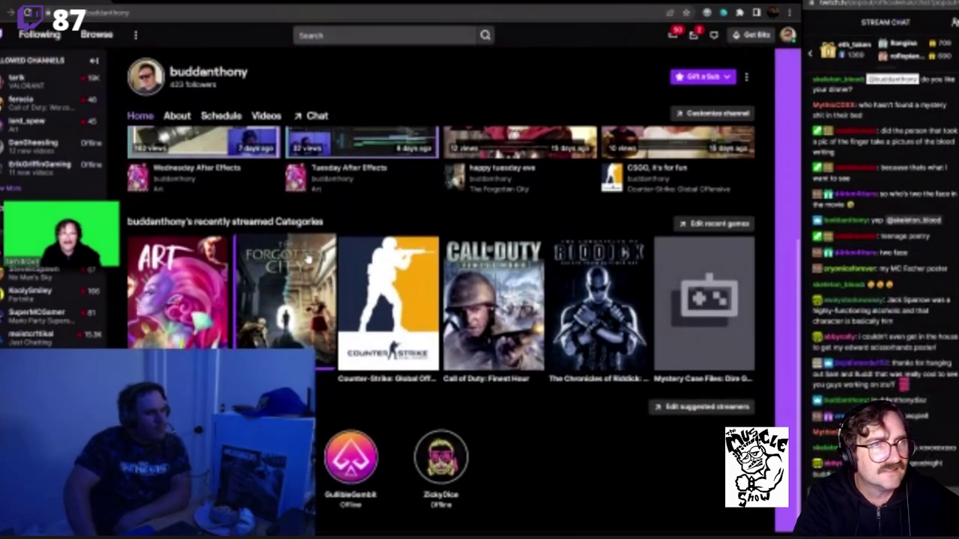
scroll(307, 259, up, 4)
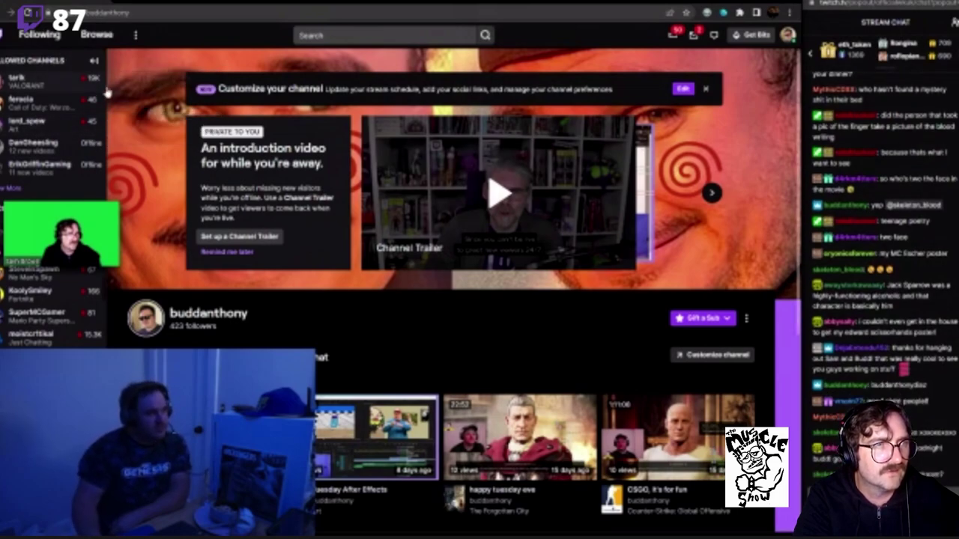
click(21, 111)
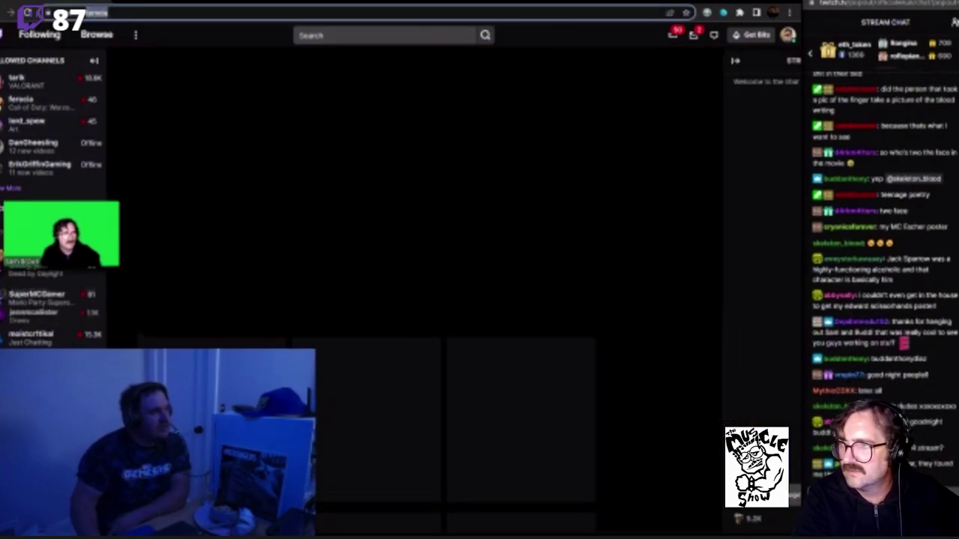
Step: Load buddanthony's channel page by entering 'buddanthony' in the address bar
right_click(89, 14)
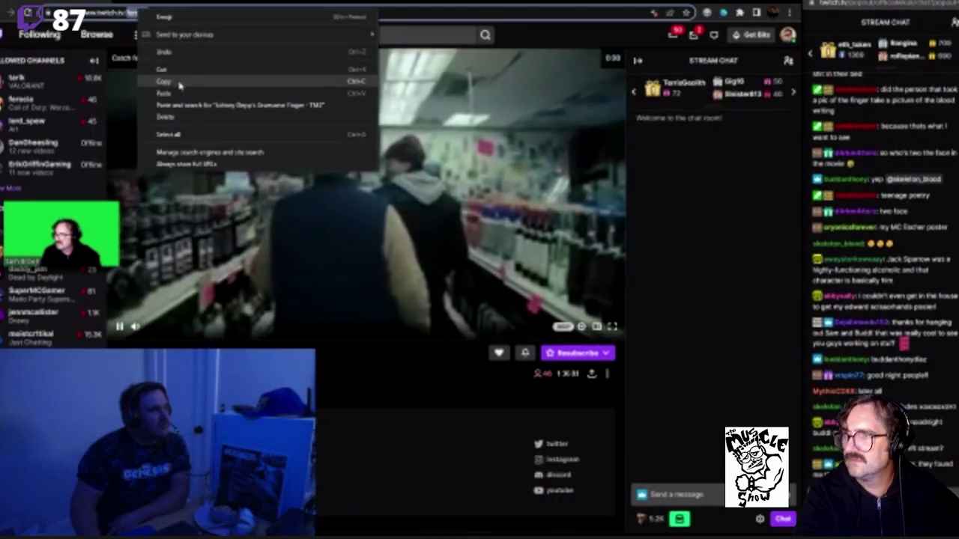
key(Escape)
text(buddanthony)
key(Return)
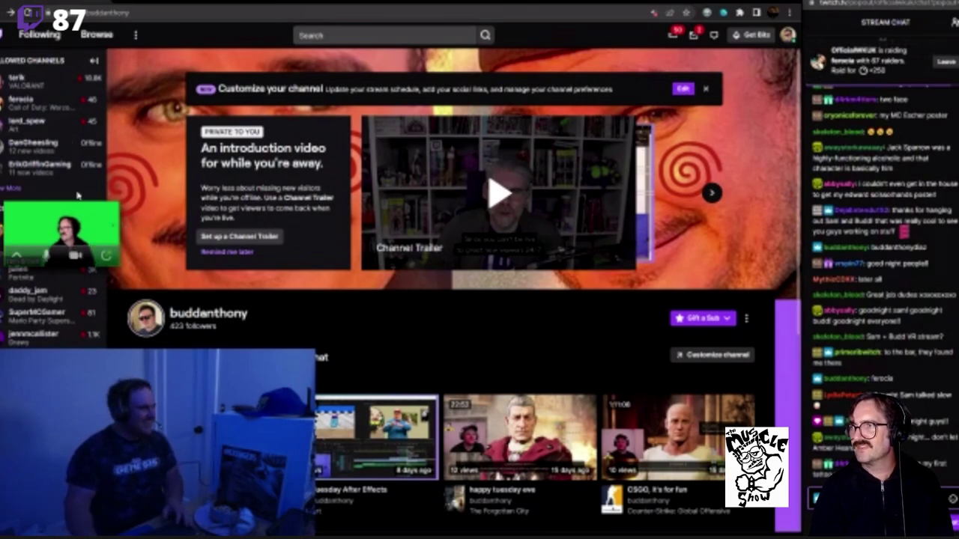
Step: Open ferocia's channel from Followed Channels and place the cursor in its chat box
click(56, 107)
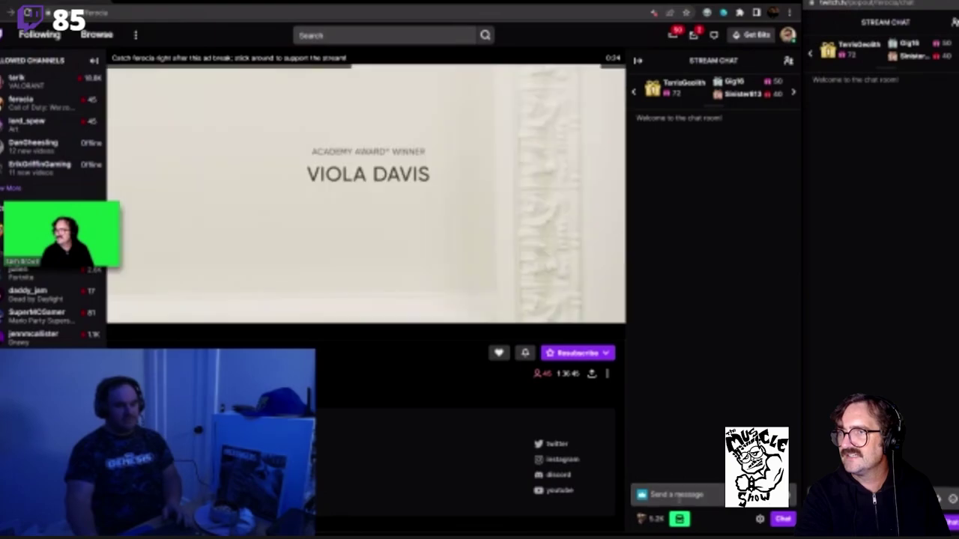
click(712, 495)
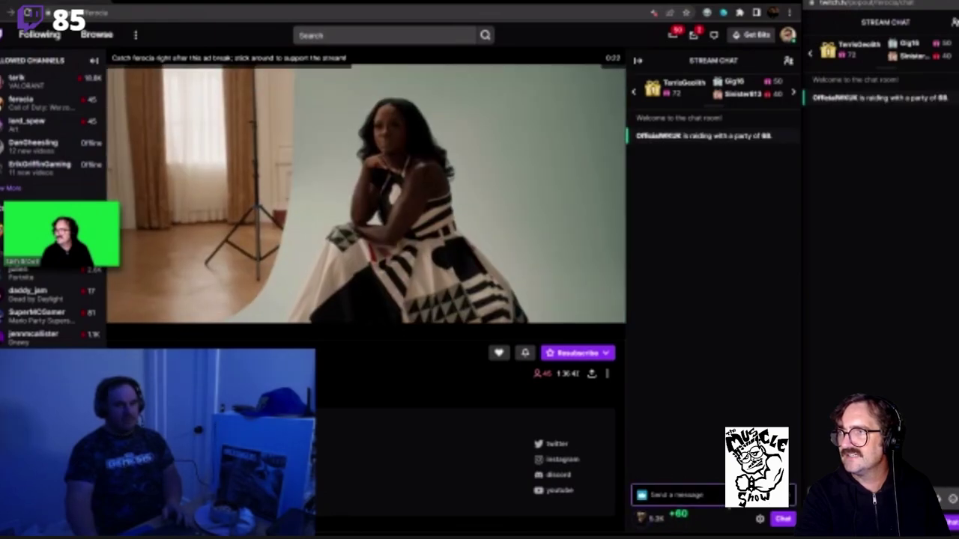